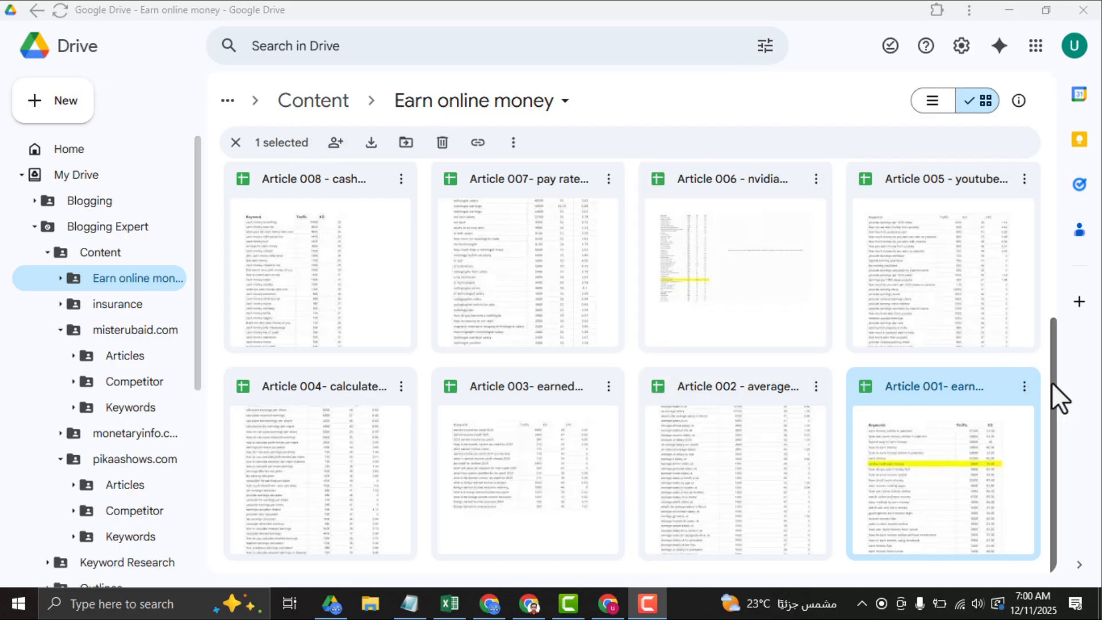
Show the Earn online money folder as a list and open the spreadsheet "Article 001- earn money online in pakistan without investment".
left_click_drag(1051, 382, 1082, 433)
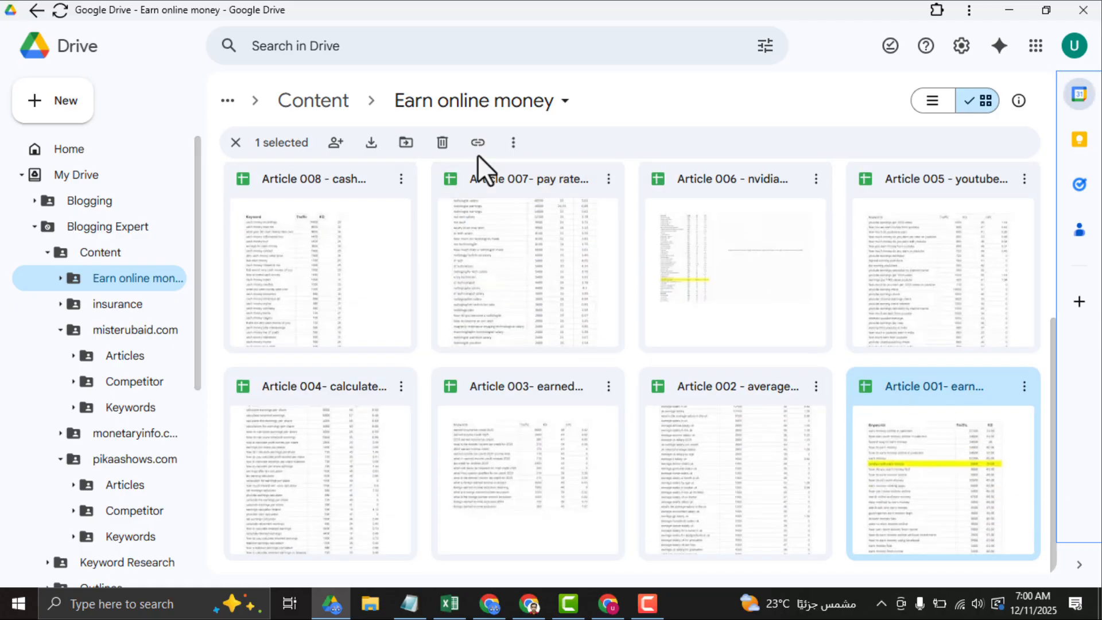
left_click(936, 101)
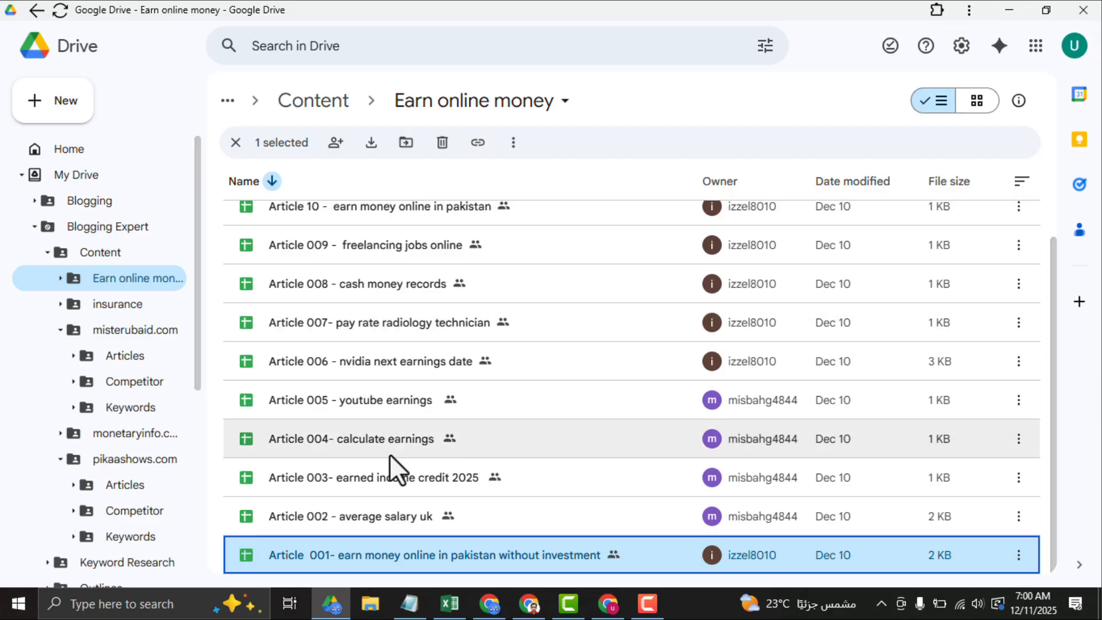
double_click(349, 558)
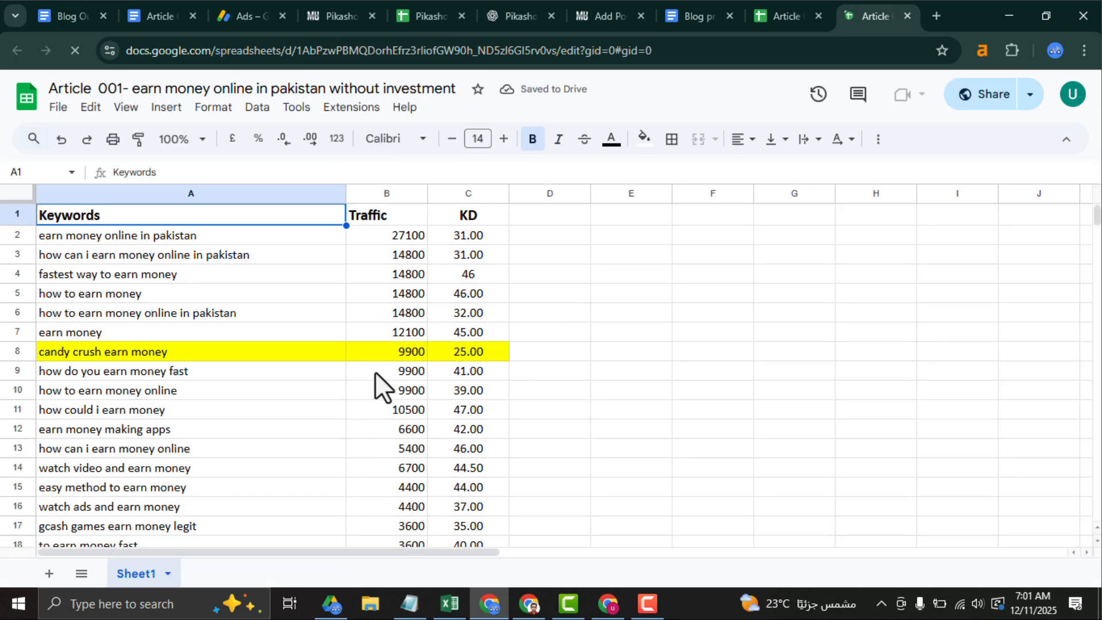
Freeze the header row of the keyword sheet.
left_click(13, 213)
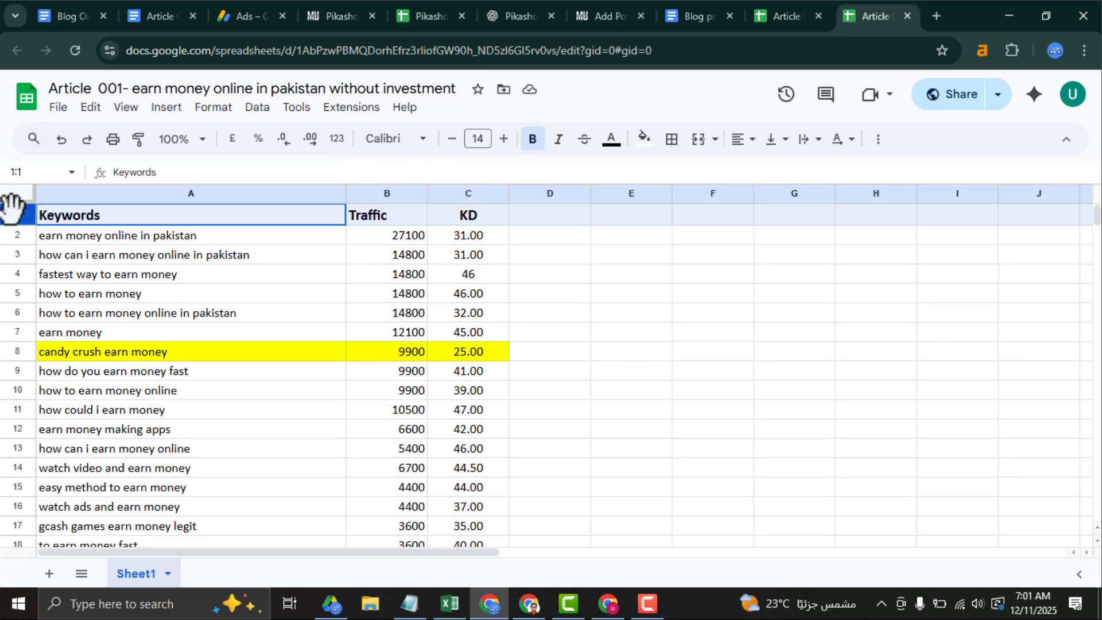
right_click(12, 214)
mouse_move(72, 569)
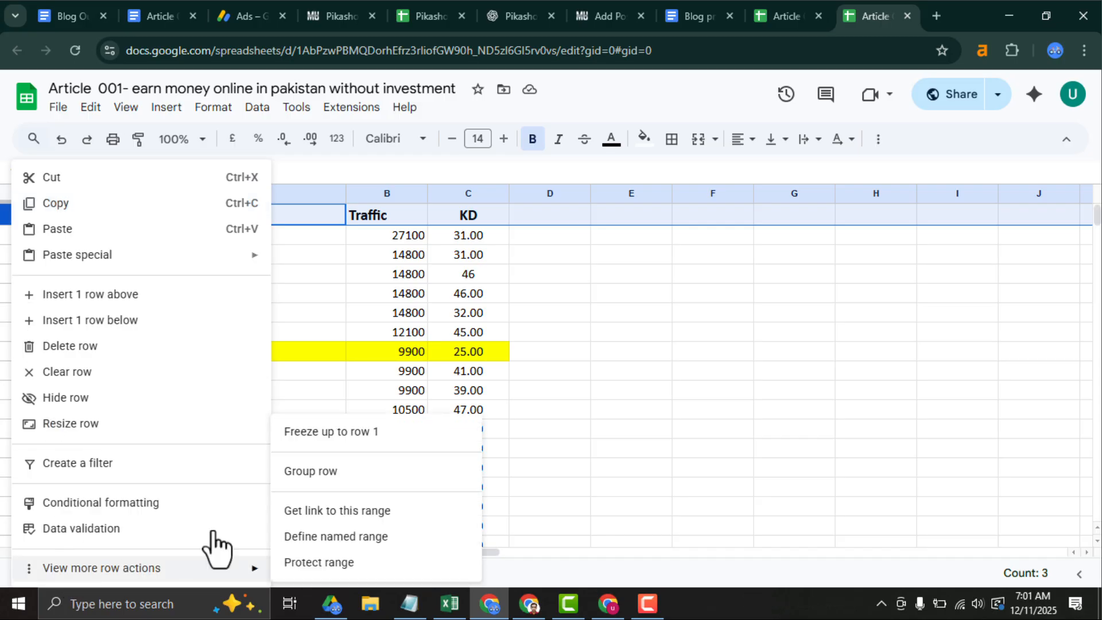
left_click(316, 435)
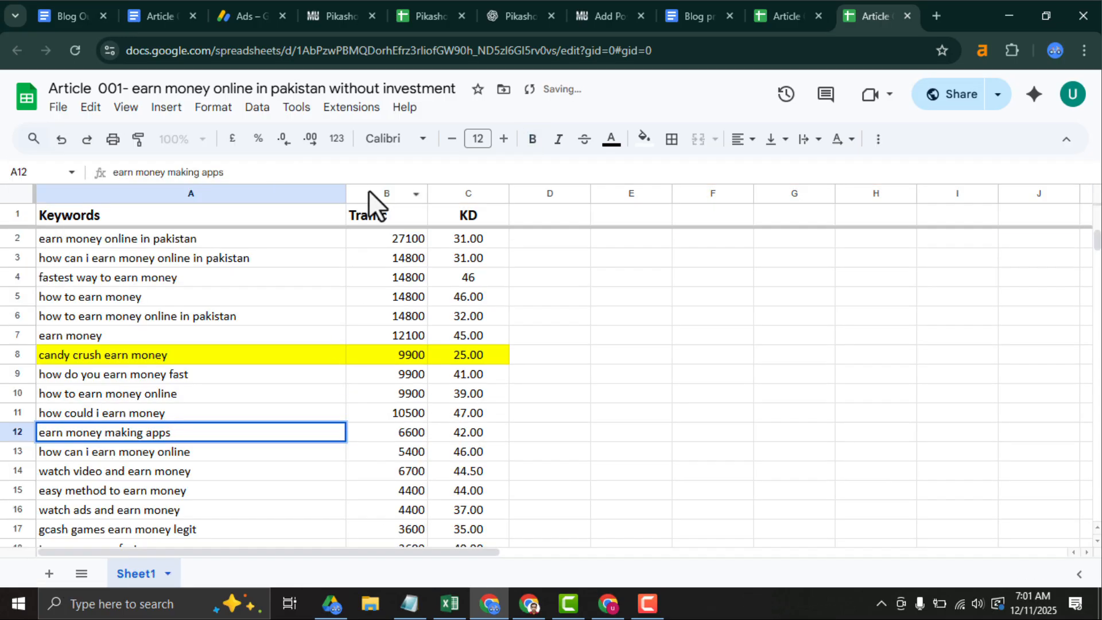
Change the font of the entire sheet to Lexend.
left_click(400, 189)
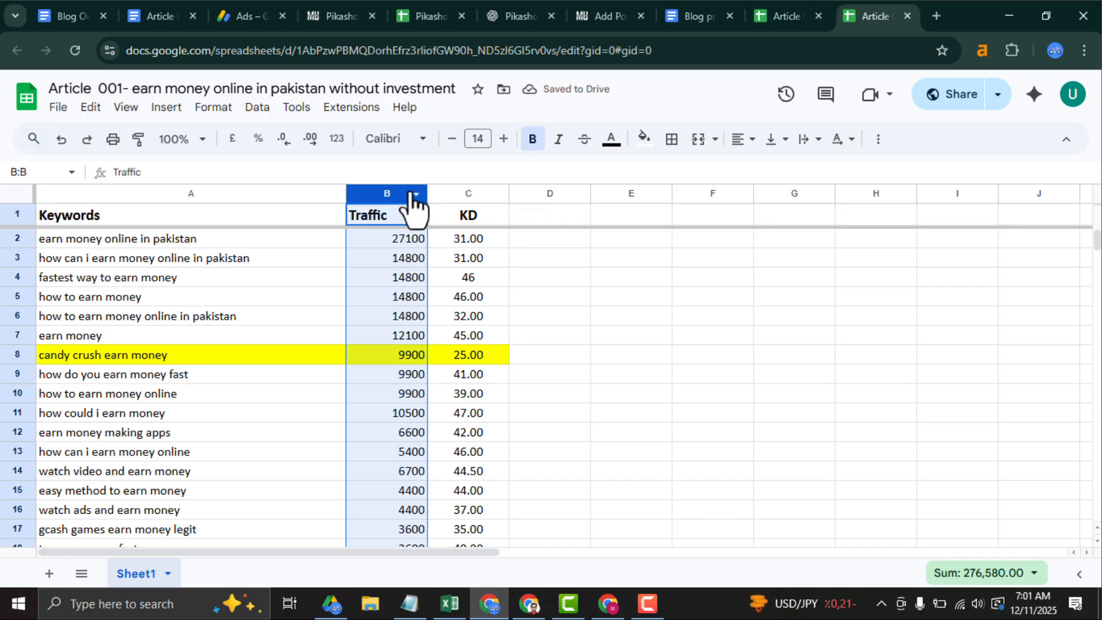
left_click(21, 194)
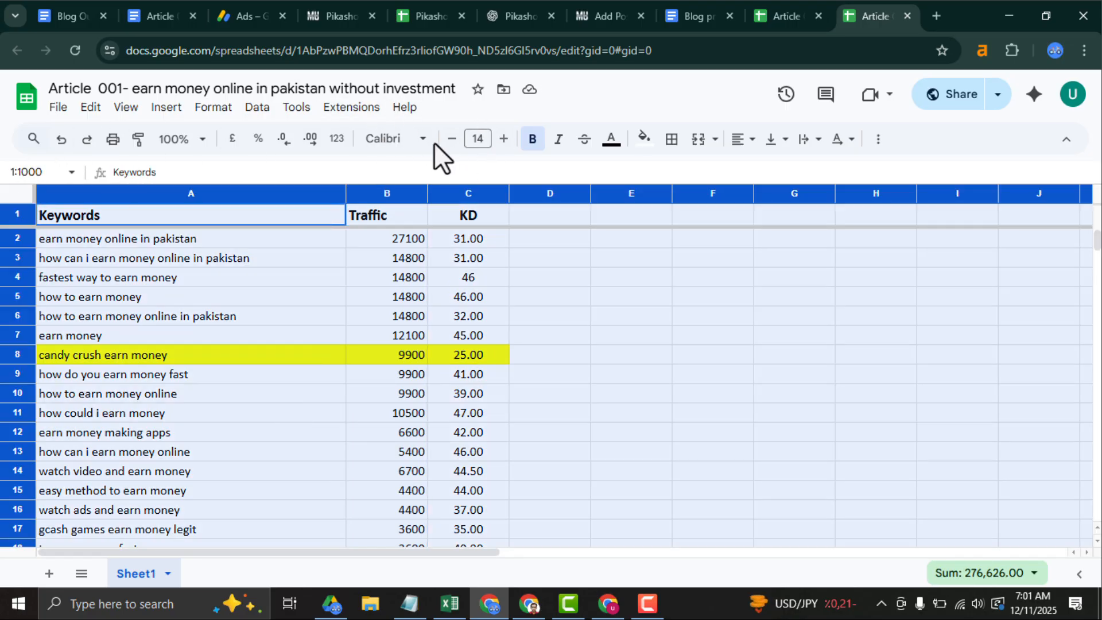
left_click(413, 141)
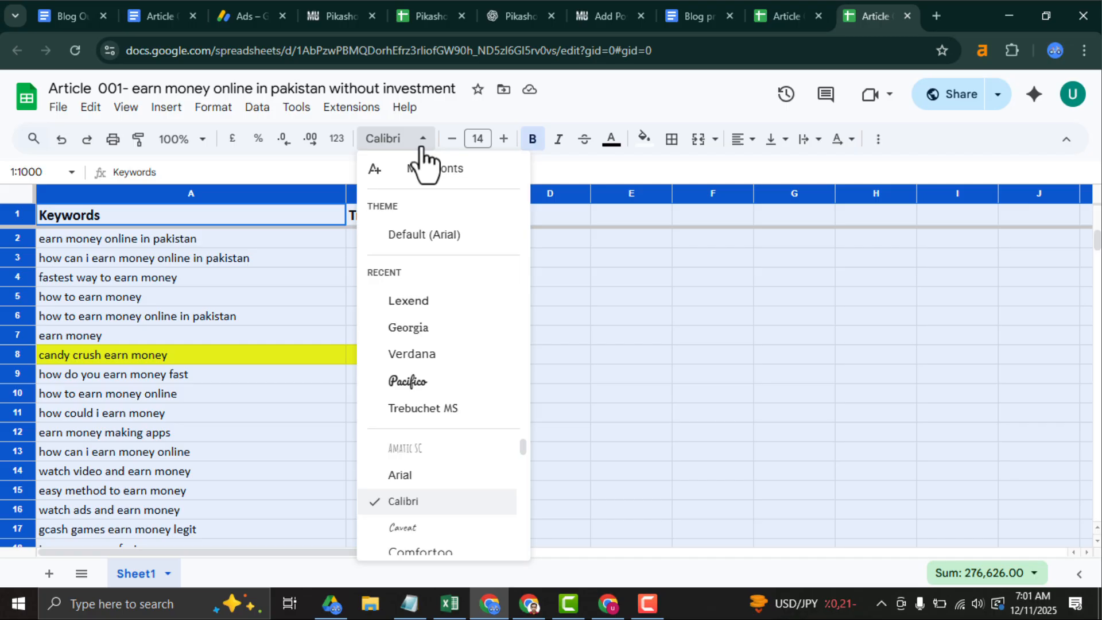
left_click(418, 304)
left_click(212, 304)
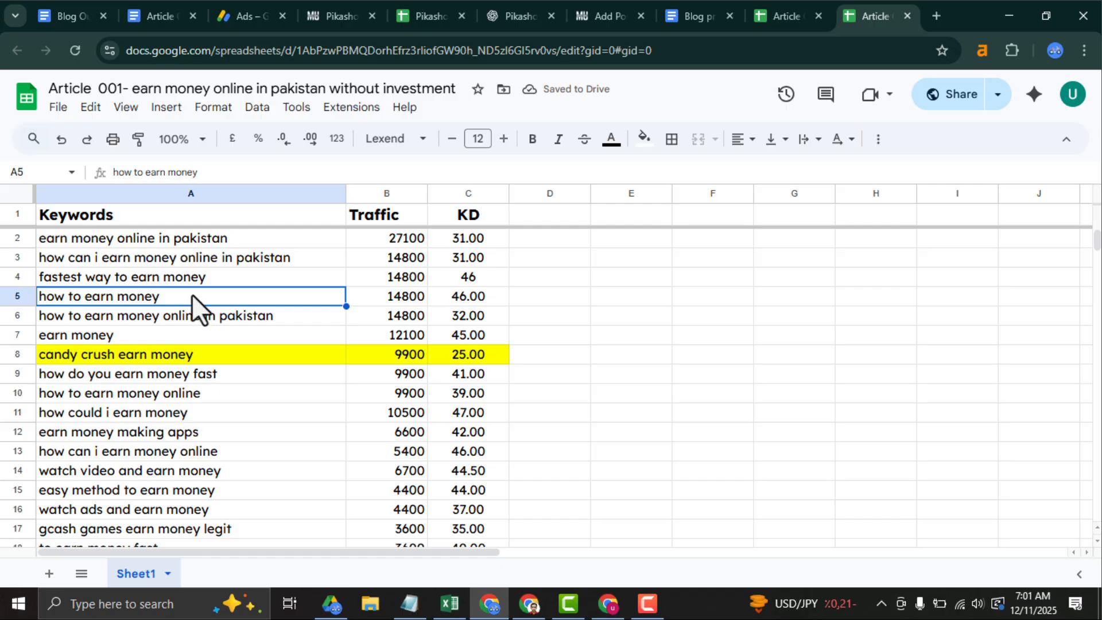
Review the keyword list with its traffic and KD columns down to the last row and back to the first keyword.
key("Down")
key("Down")
key("Down")
key("Down")
key("Down")
key("Down")
key("Down")
key("Down")
key("Down")
key("Down")
key("Down")
key("Down")
key("Down")
key("Down")
key("Down")
key("Down")
key("Down")
key("Down")
key("Down")
key("Down")
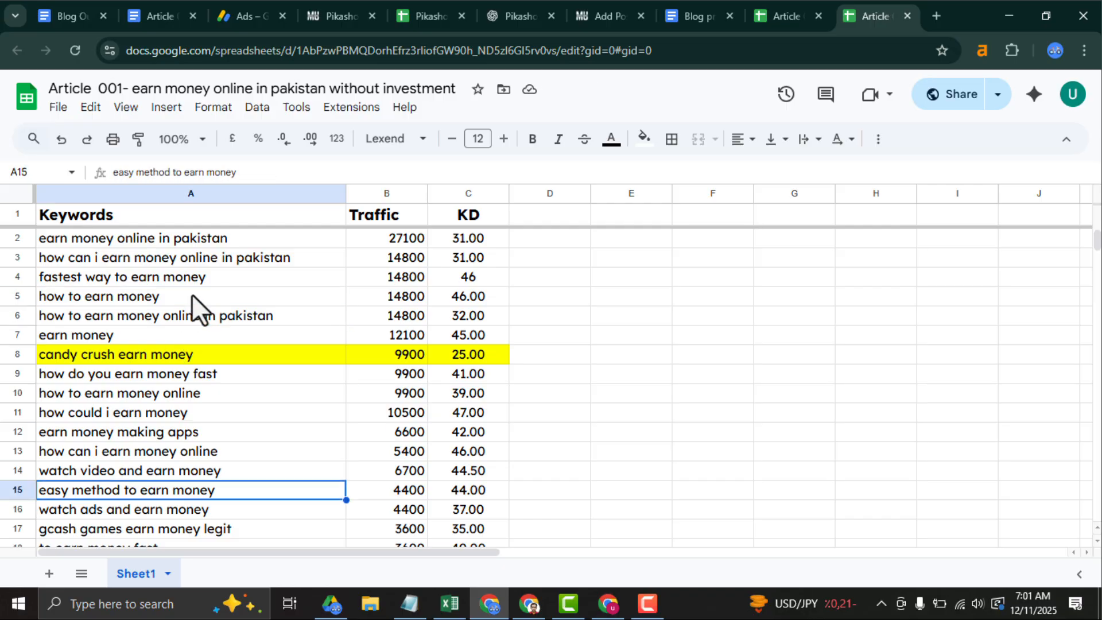
key("Down")
key("Down")
key("Down")
key("Down")
key("Down")
key("Down")
key("Down")
key("Down")
key("Down")
key("Down")
key("Down")
key("Down")
key("Down")
key("Down")
key("Down")
key("Down")
key("Down")
key("Down")
key("Down")
key("Down")
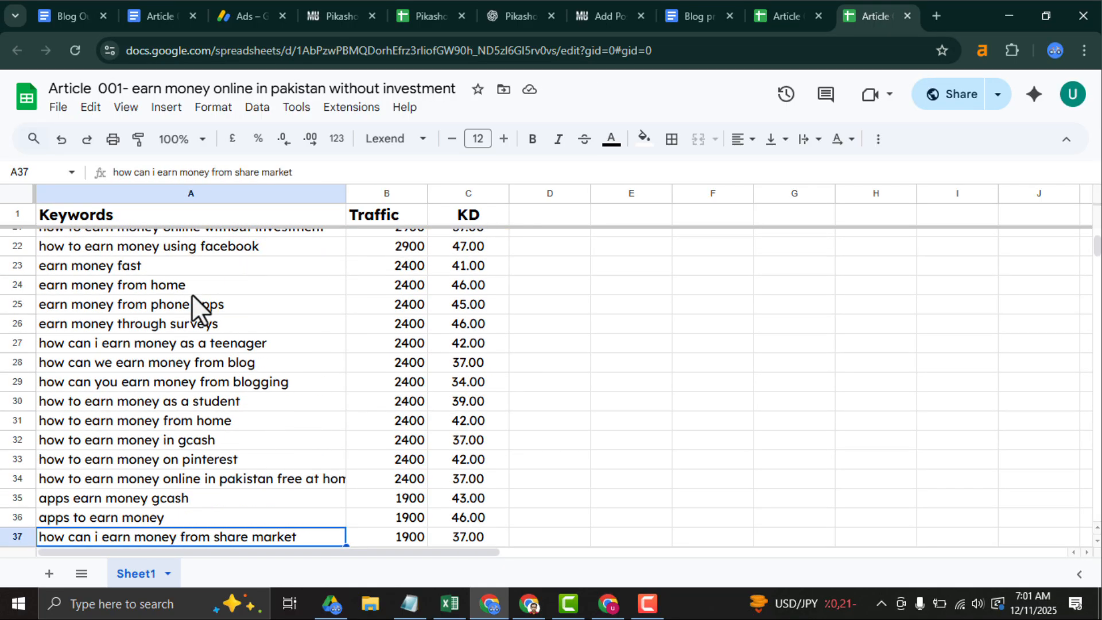
key("Down")
key("Down")
key("Down")
key("Down")
key("Down")
key("Down")
key("Down")
key("Down")
key("Down")
key("Down")
key("Down")
key("Down")
key("Down")
key("Down")
key("Down")
key("Down")
key("Down")
key("Down")
key("Down")
key("Down")
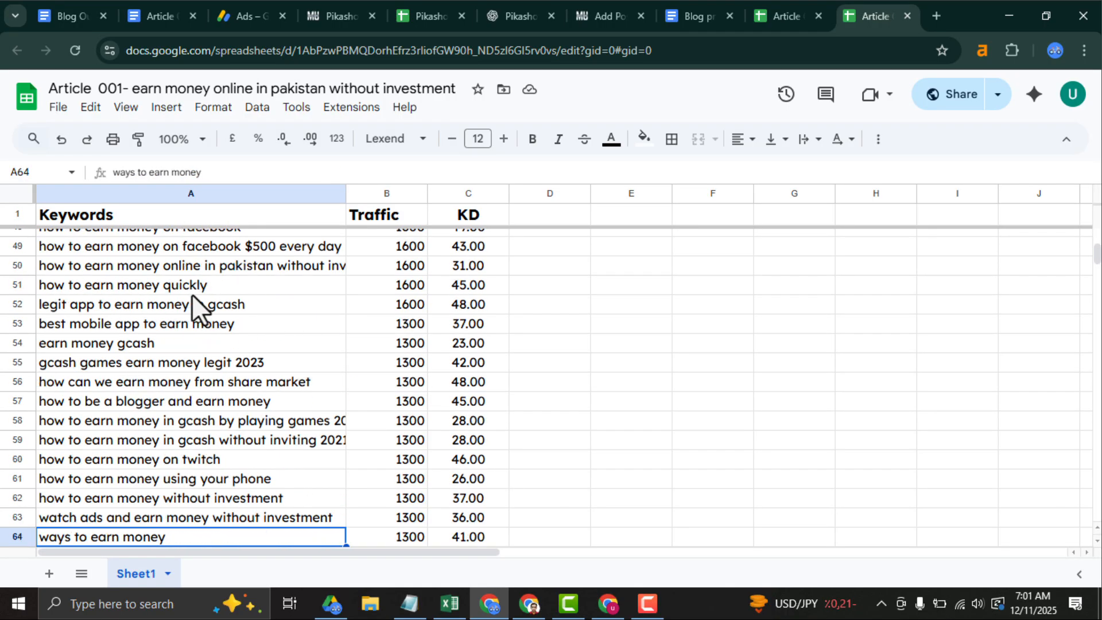
key("Down")
key("Down")
key("Down")
key("Down")
key("Down")
key("Down")
key("Down")
key("Down")
key("Down")
key("Down")
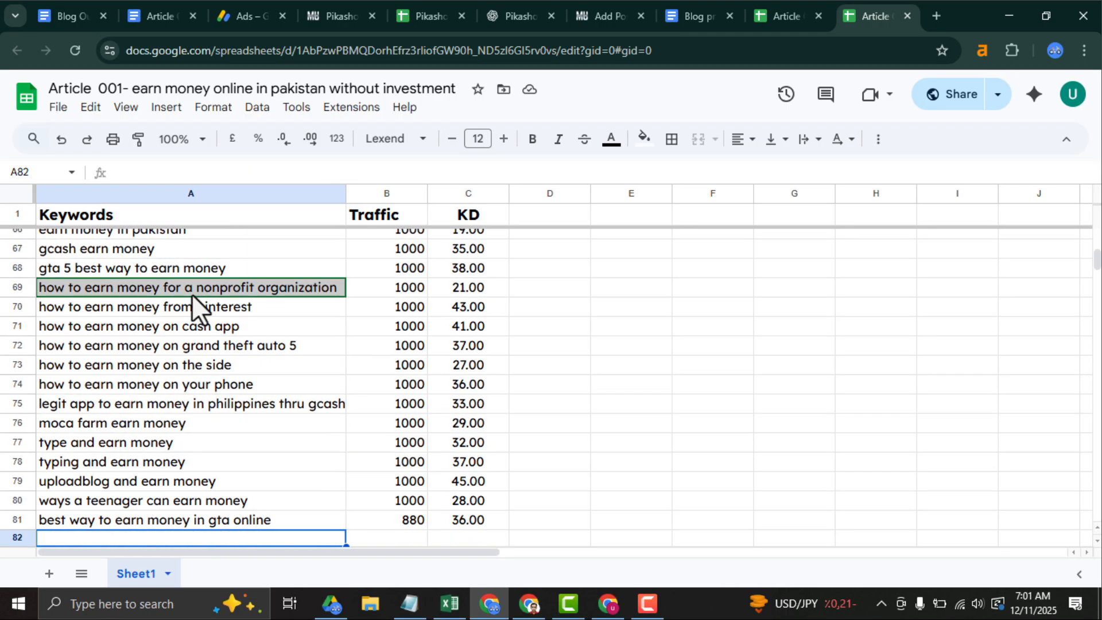
key("Up")
key("Up")
key("Up")
key("Up")
key("Up")
key("Up")
key("Up")
key("Up")
key("Up")
key("Up")
key("Up")
key("Up")
key("Up")
key("Up")
key("Up")
key("Up")
key("Up")
key("Up")
key("Up")
key("Up")
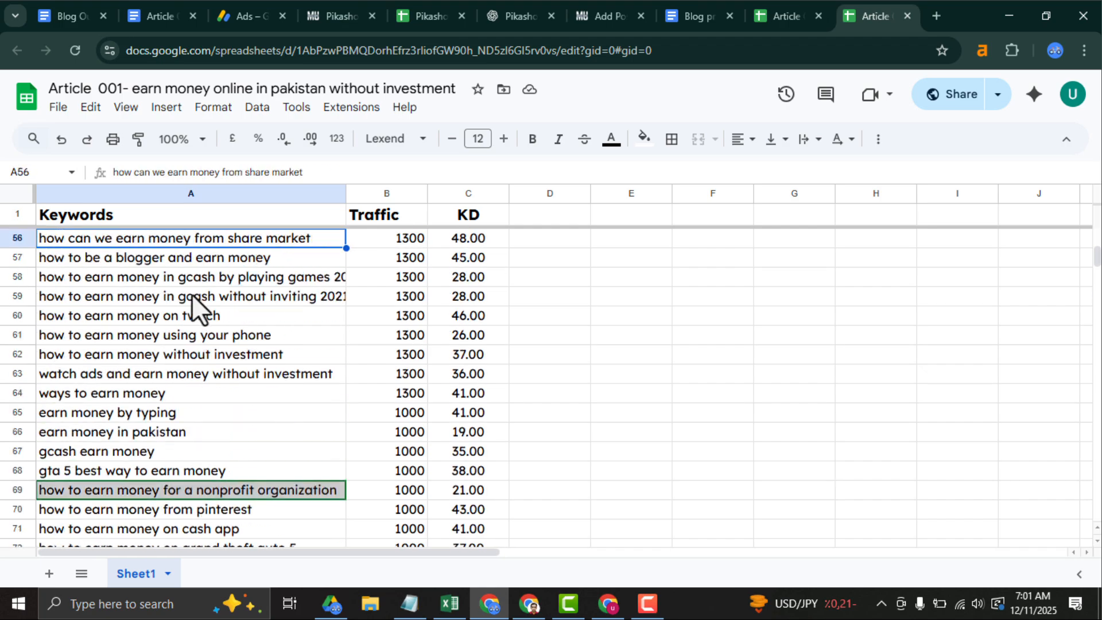
key("Up")
key("Up")
key("Up")
key("Up")
key("Up")
key("Up")
key("Up")
key("Up")
key("Up")
key("Up")
key("Up")
key("Up")
key("Up")
key("Up")
key("Up")
key("Up")
key("Up")
key("Up")
key("Up")
key("Up")
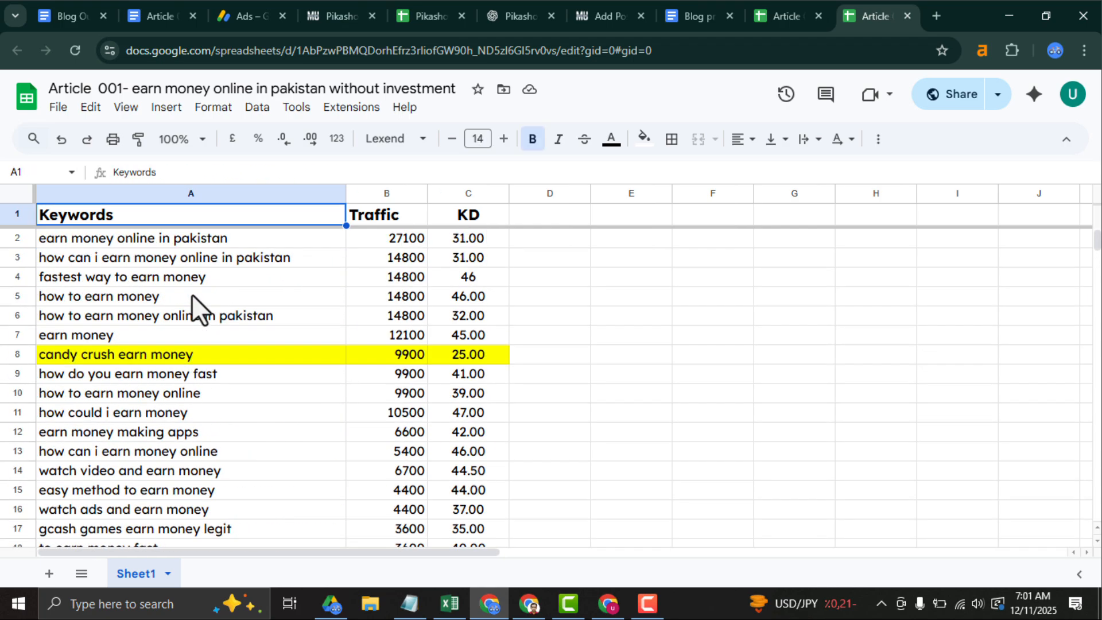
key("Down")
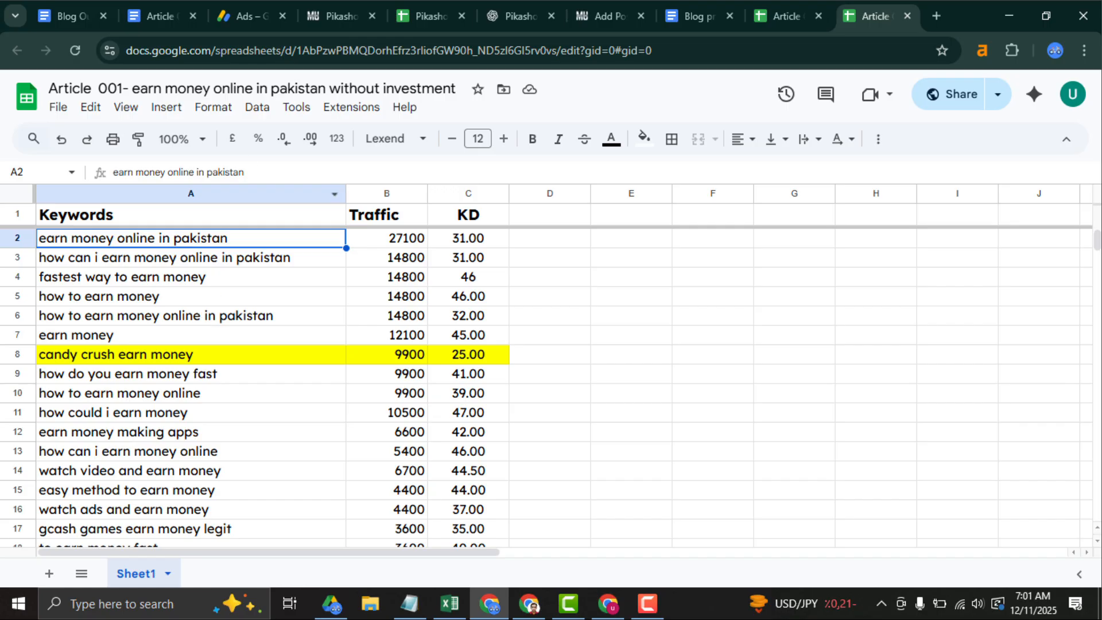
Open misterubaid.com in a new browser tab and go to the file upload area of its Keyword Processor page.
left_click(936, 17)
left_click(820, 50)
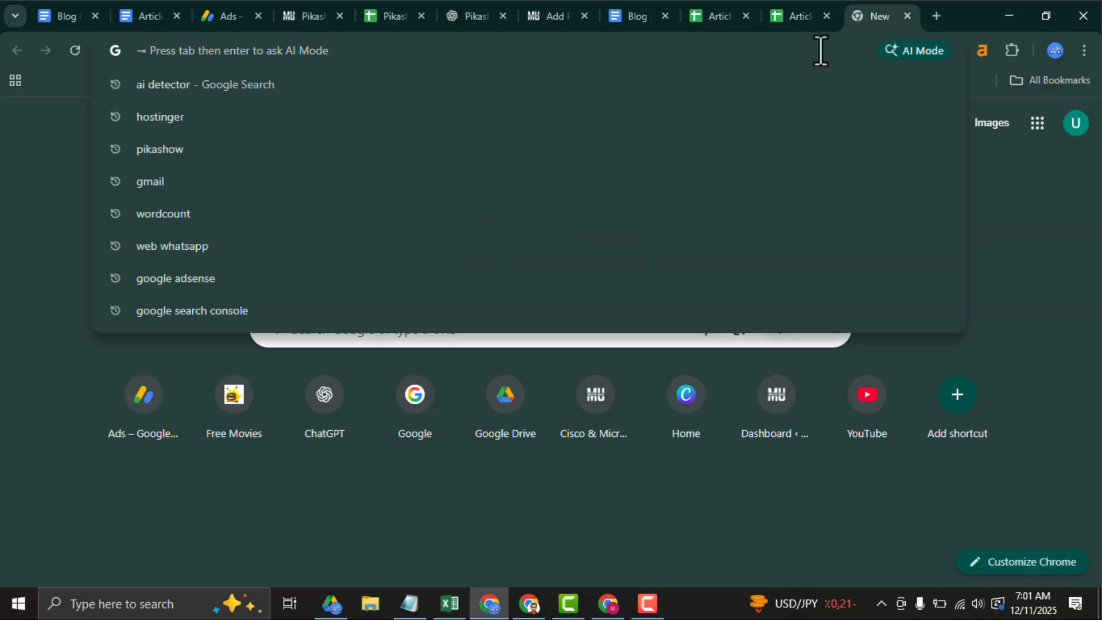
type("mis")
key("Return")
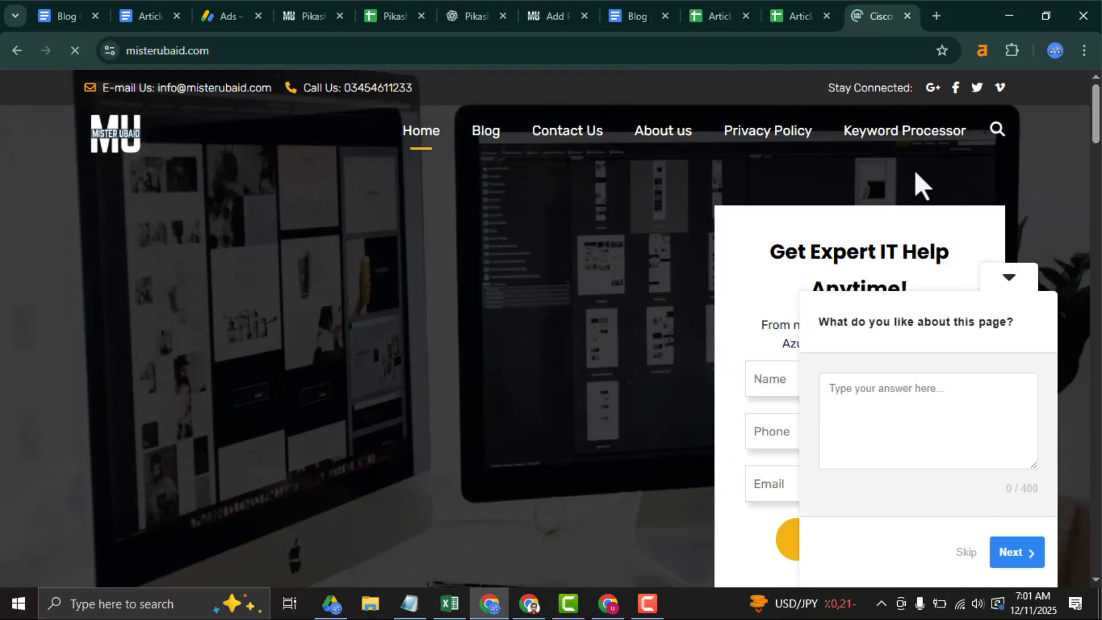
left_click(913, 133)
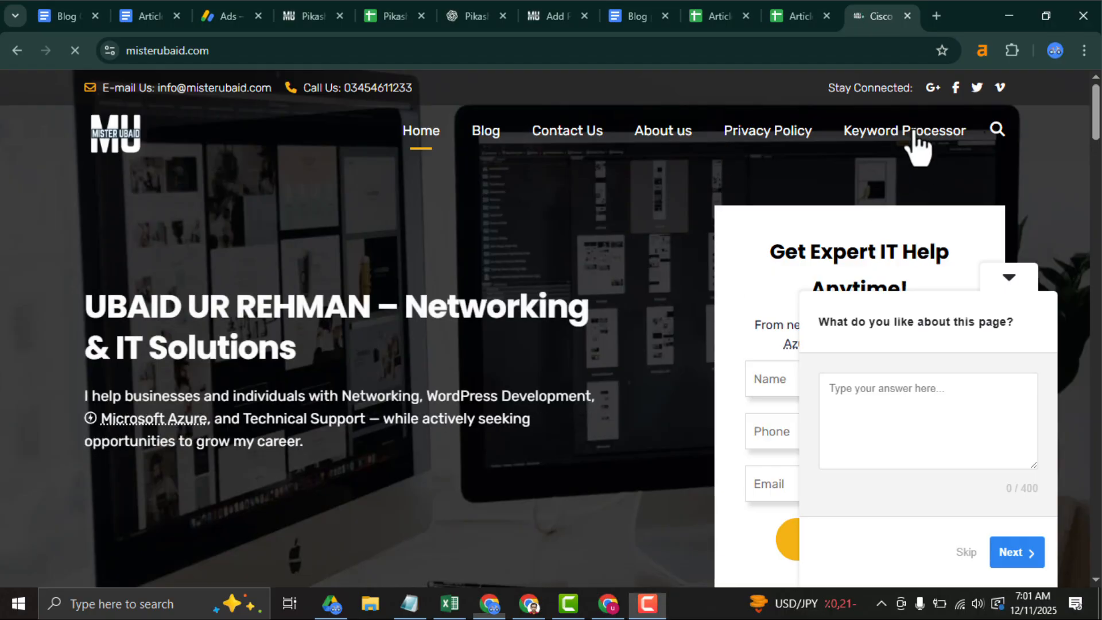
scroll(302, 172, "down", 5)
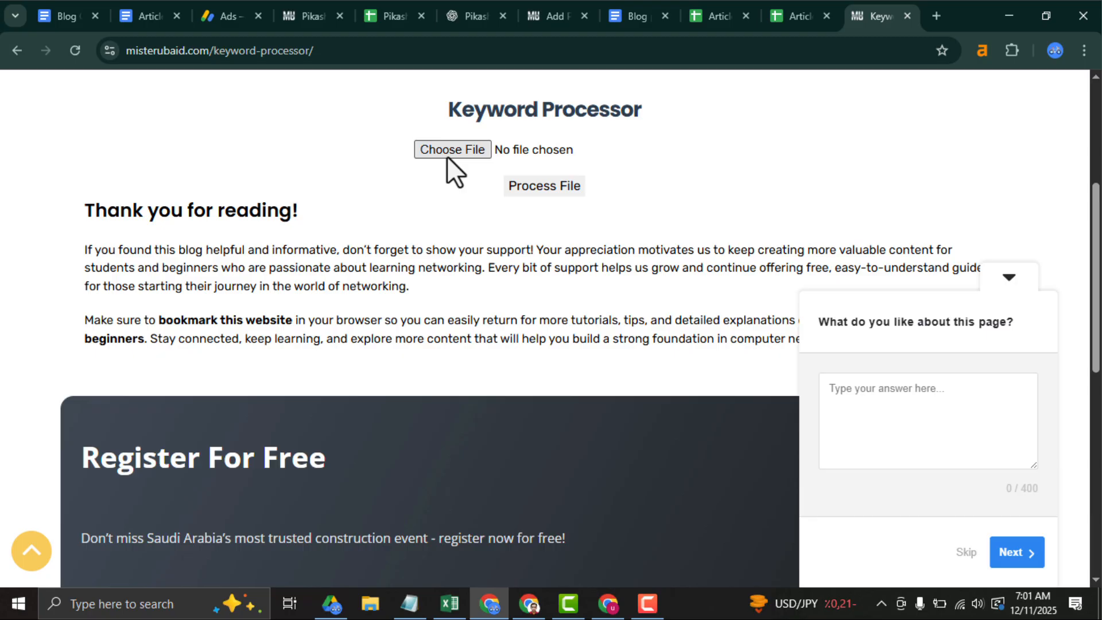
Download the Article 001 keyword spreadsheet as a Microsoft Excel (.xlsx) file.
left_click(783, 11)
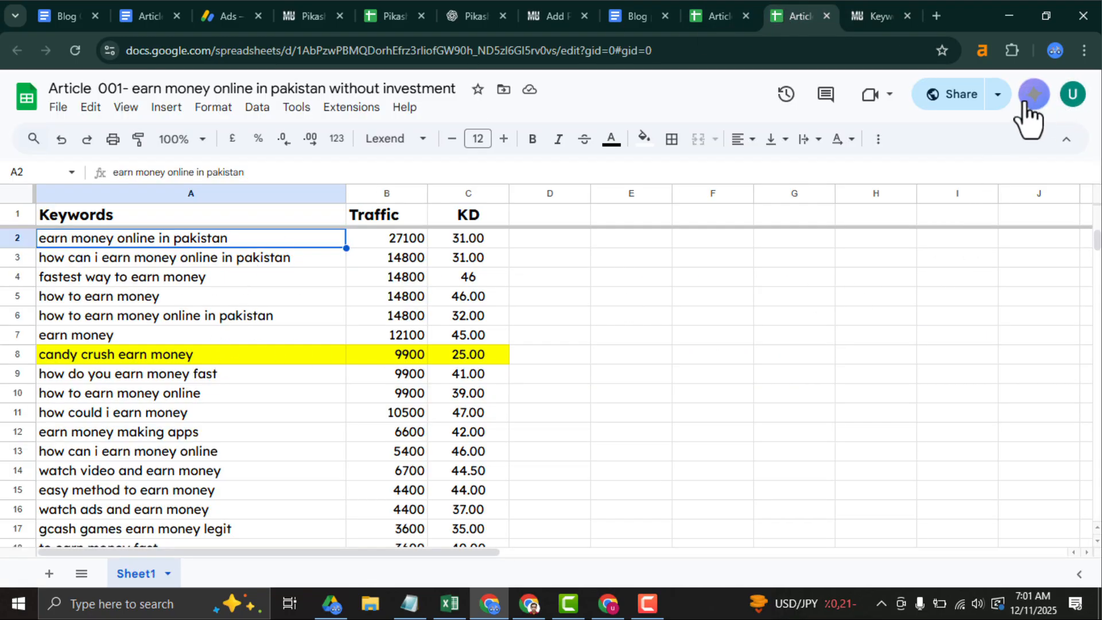
left_click(57, 112)
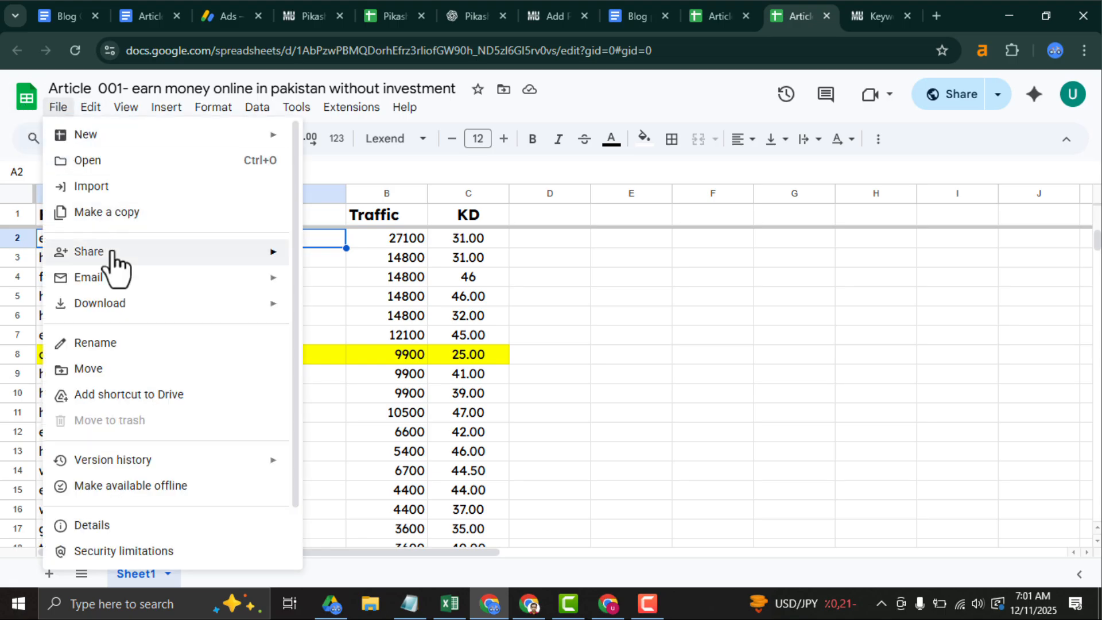
mouse_move(192, 322)
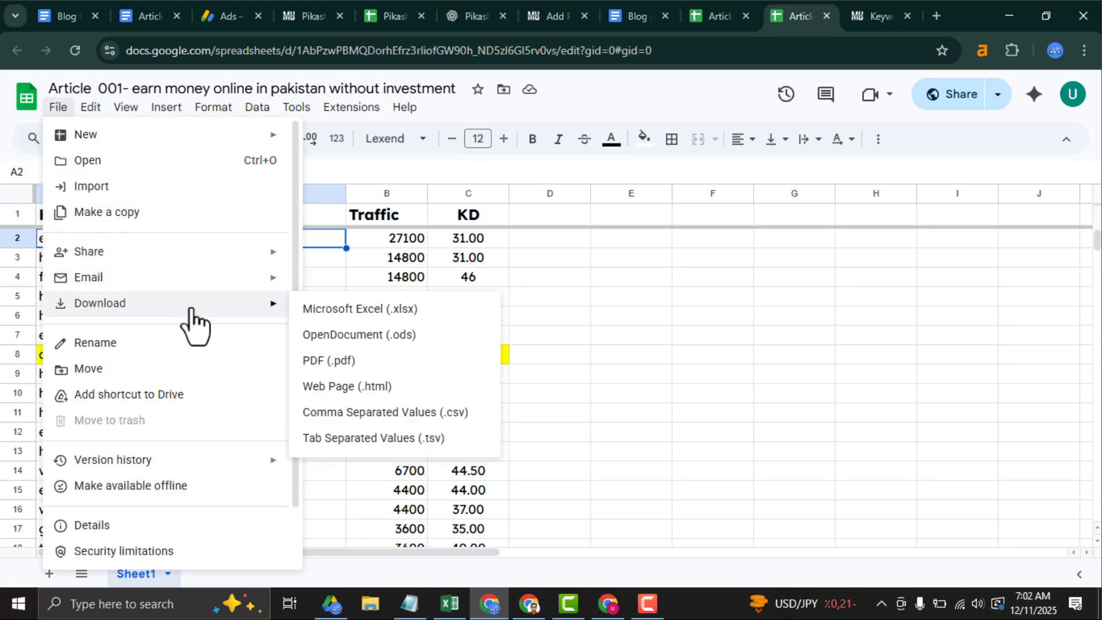
left_click(362, 310)
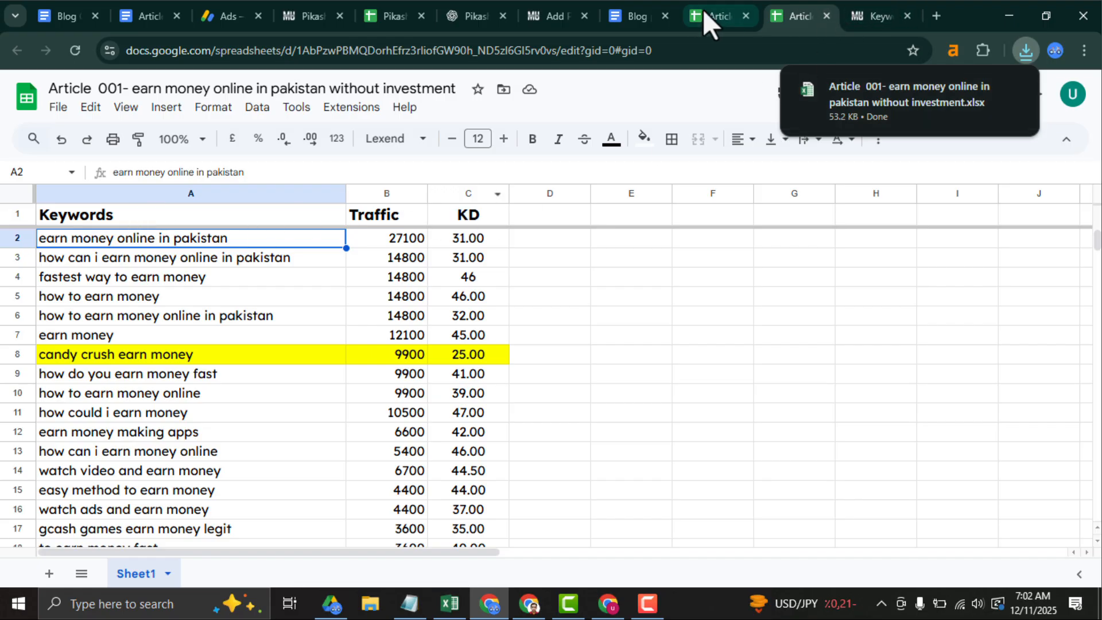
Try to process the downloaded Article 001 Excel file in the Keyword Processor, closing the ad and the alert.
left_click(869, 5)
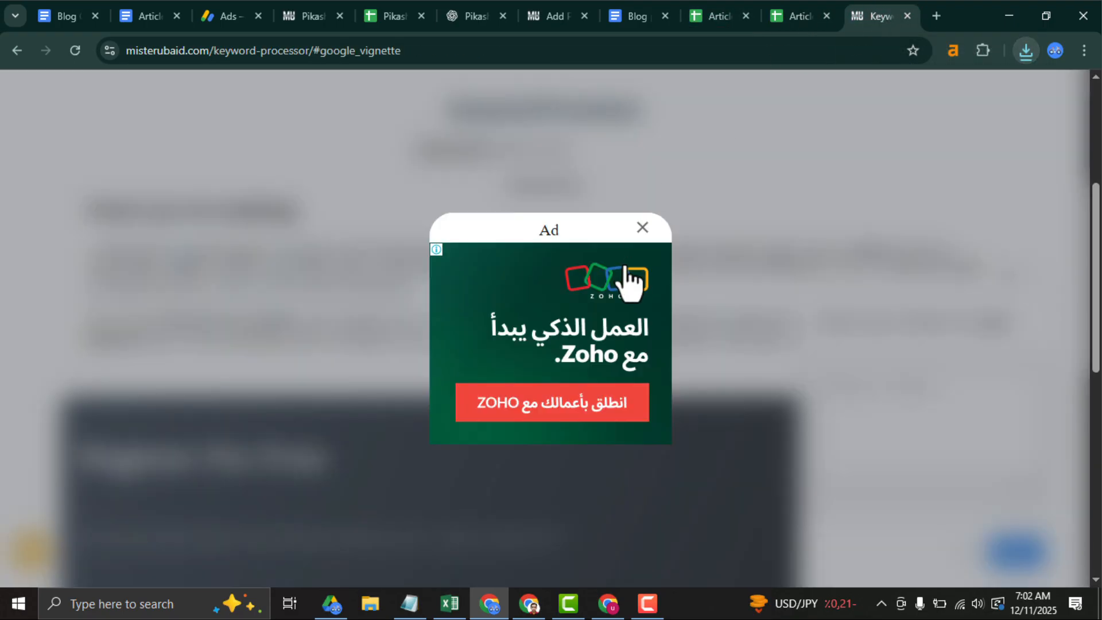
left_click(642, 228)
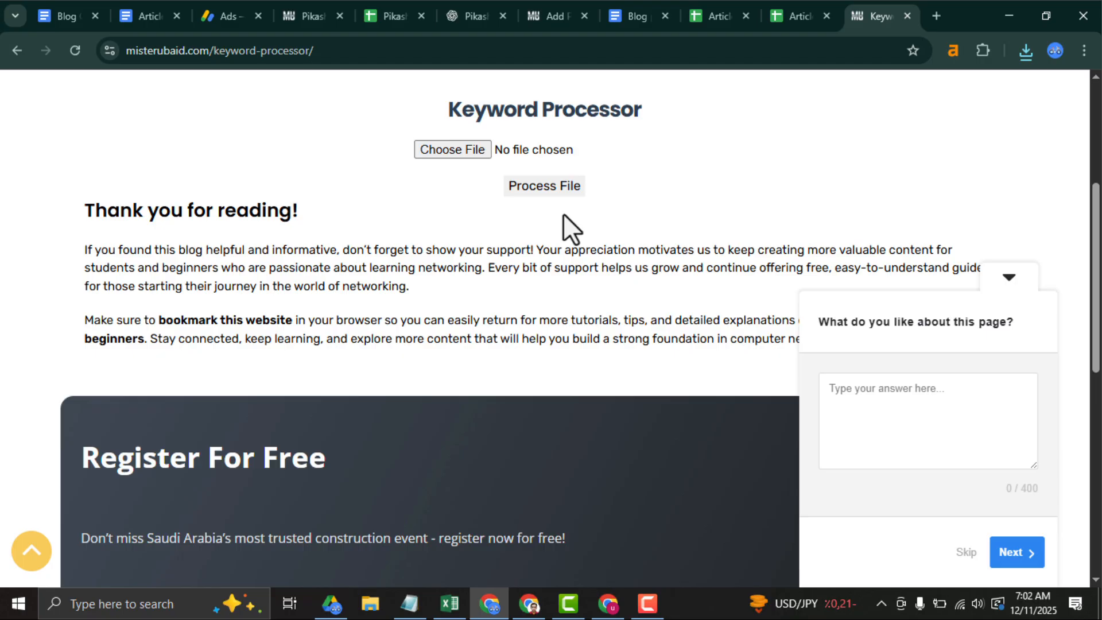
left_click(460, 153)
left_click(294, 228)
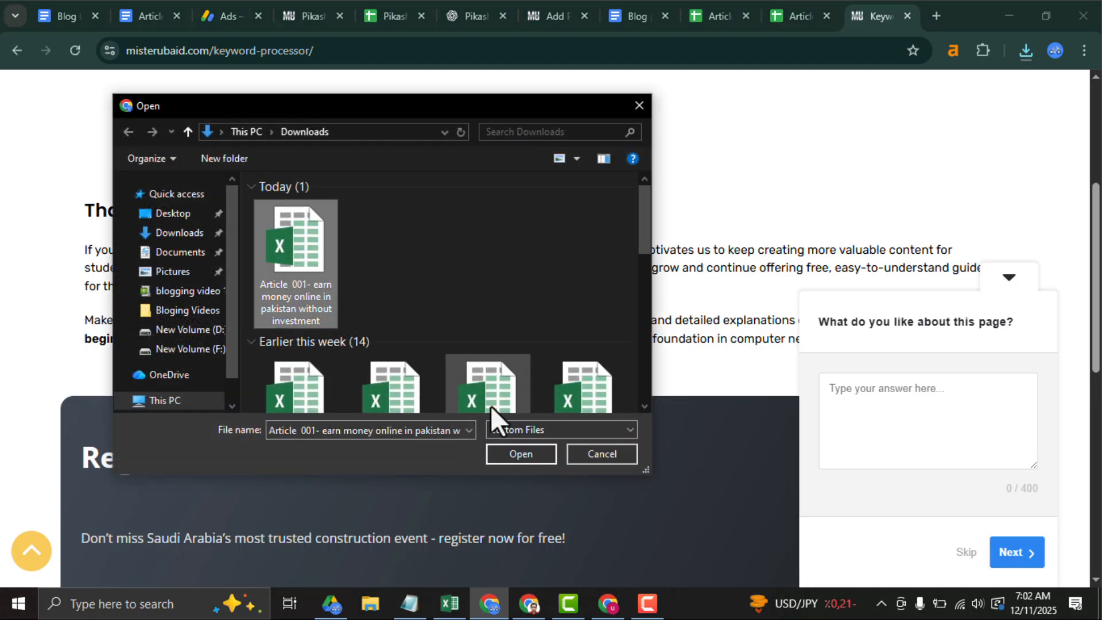
left_click(525, 455)
left_click(550, 187)
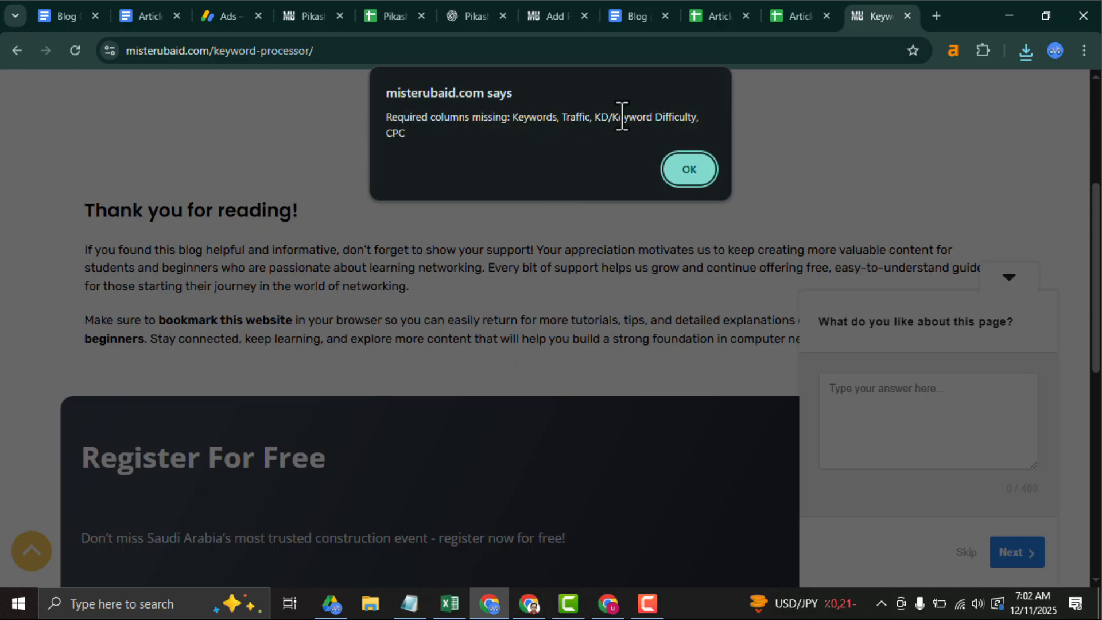
left_click(686, 170)
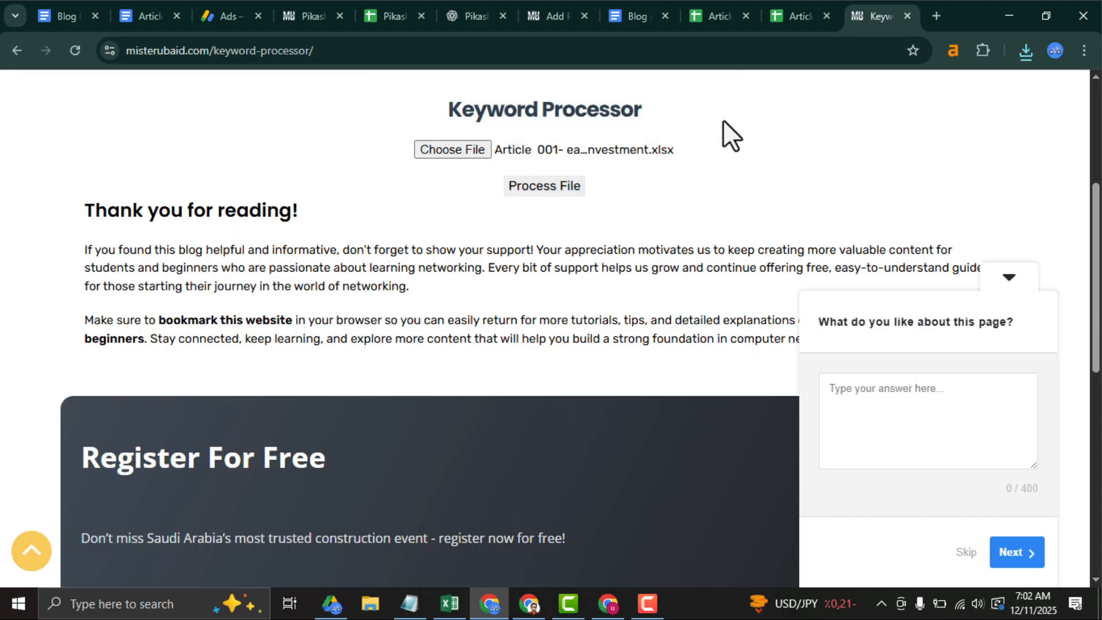
Add a CPC column header in cell D1 of the Article 001 spreadsheet and centre it.
left_click(781, 13)
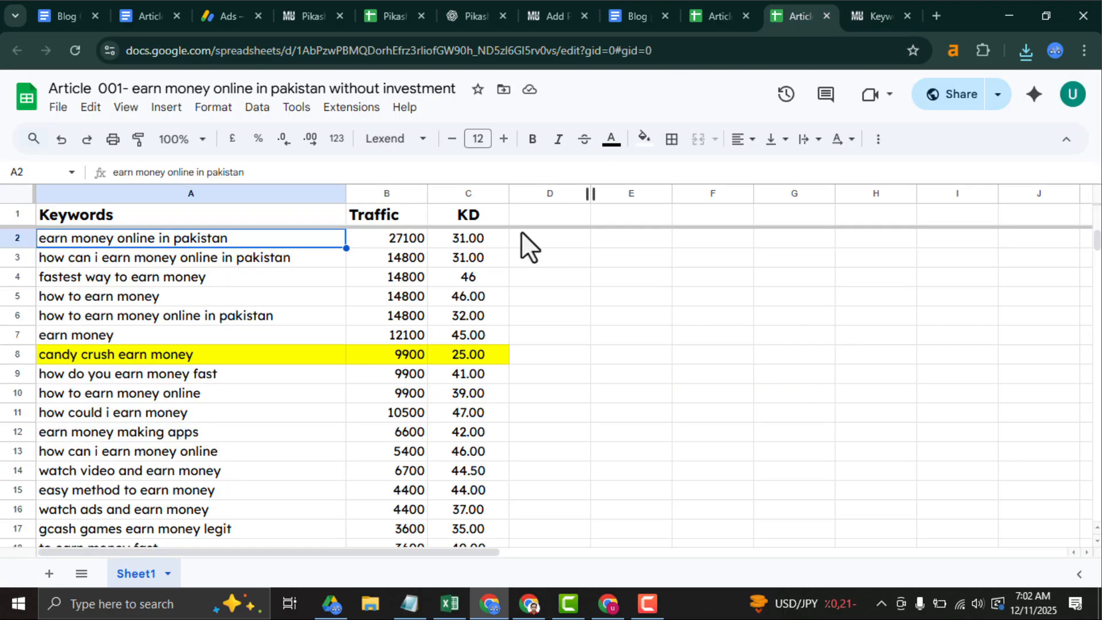
left_click(539, 221)
type("CPC")
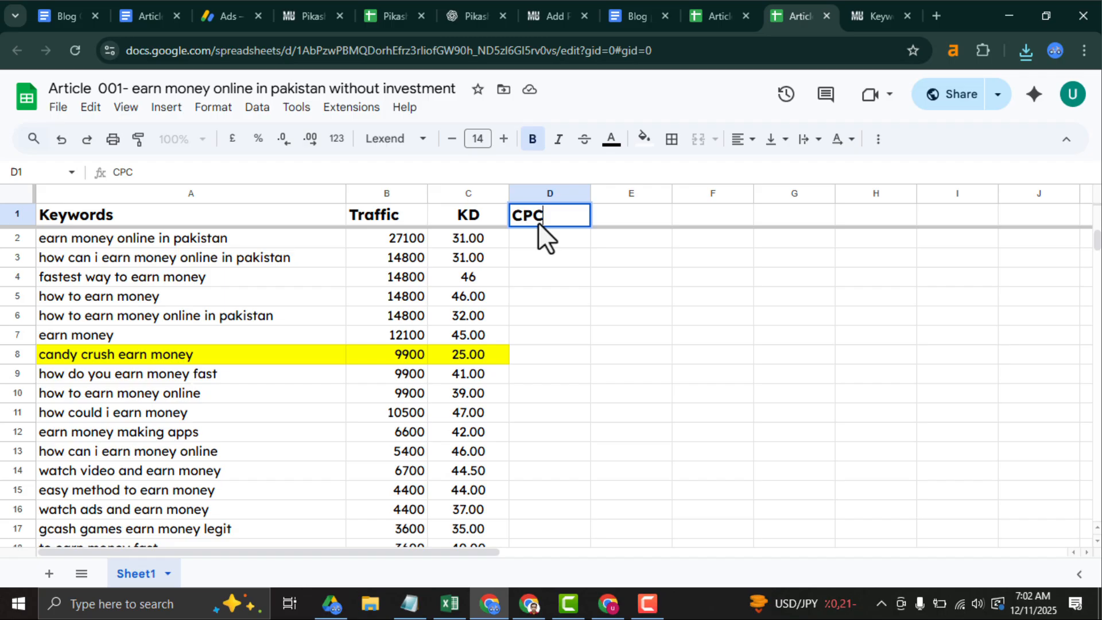
key("Tab")
left_click(550, 217)
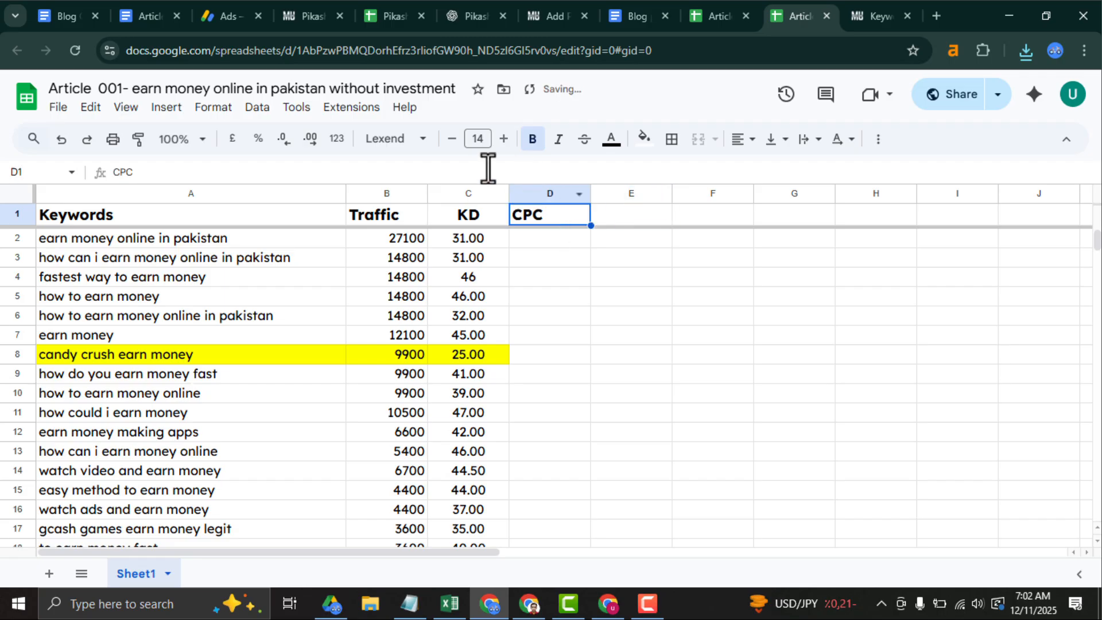
left_click(741, 144)
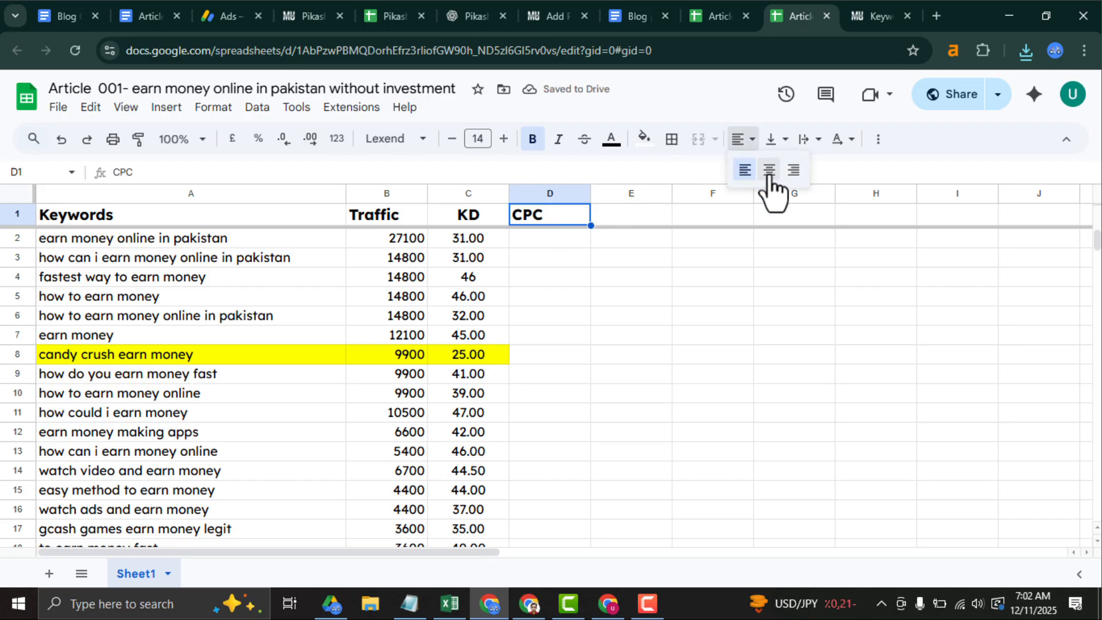
left_click(800, 176)
Enter 0 in cell D2 and fill it down the CPC column alongside the keywords through row 40.
left_click(554, 241)
type("0")
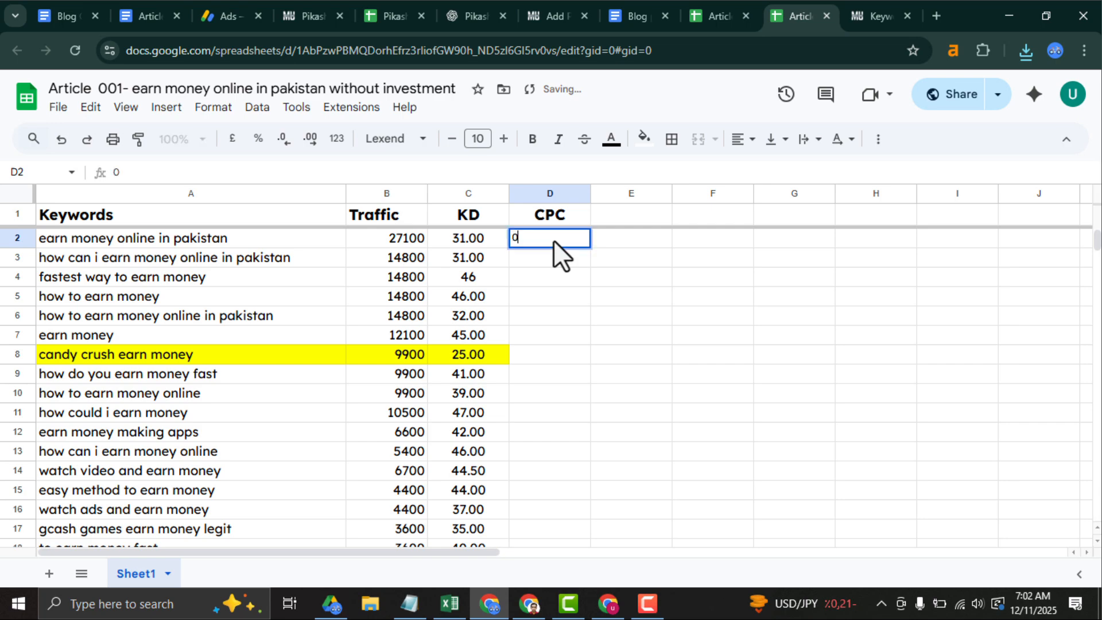
key("Return")
left_click(567, 246)
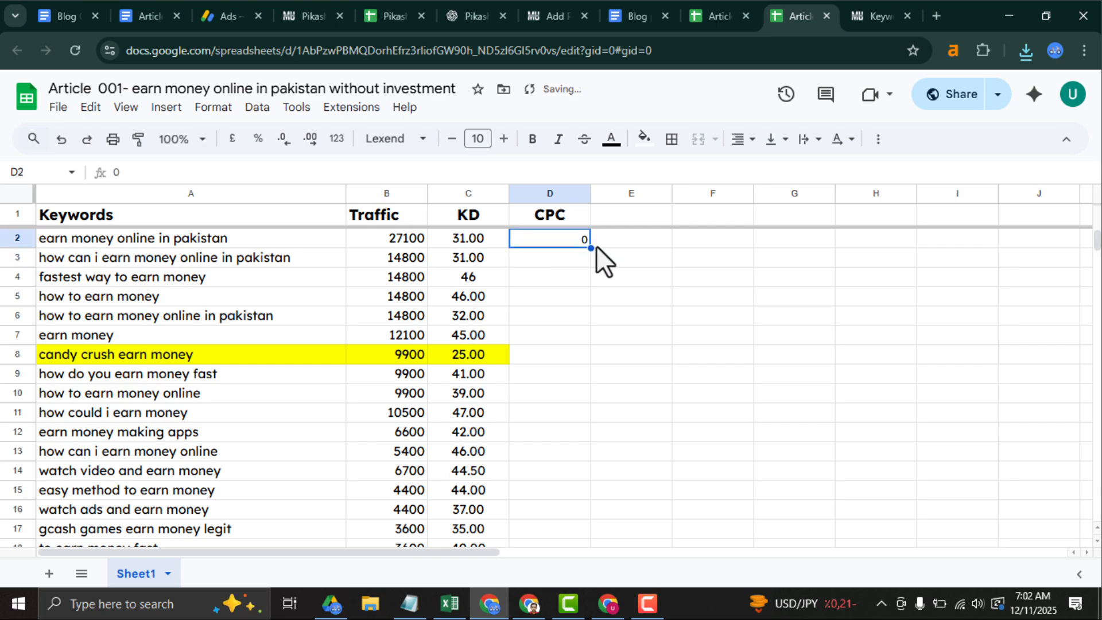
double_click(590, 248)
left_click(546, 274)
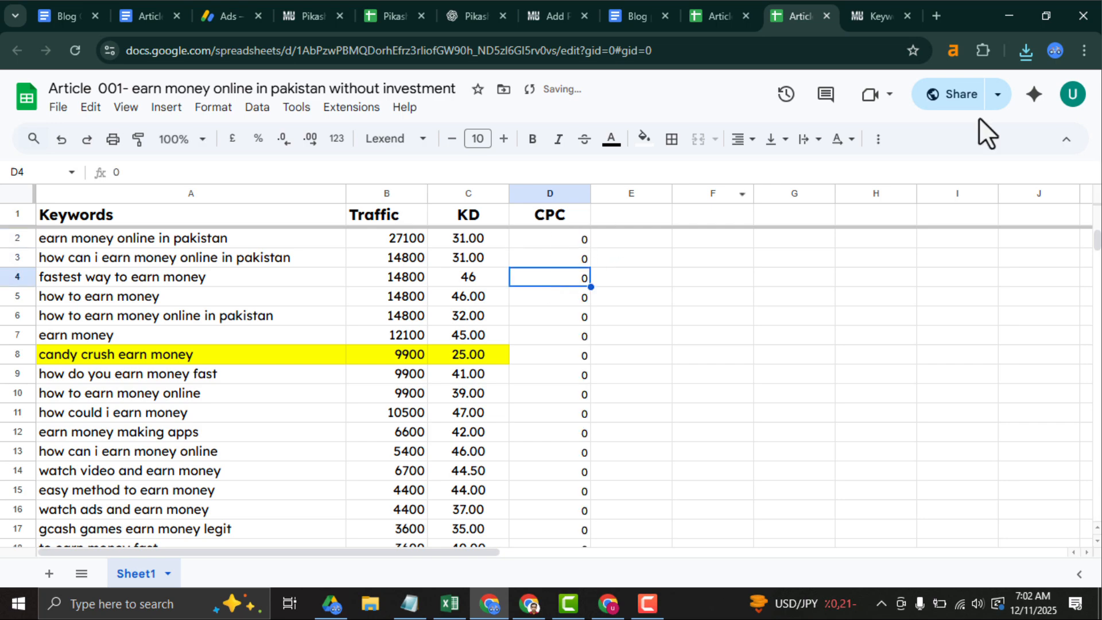
Download the updated Article 001 spreadsheet with the CPC column as a Microsoft Excel (.xlsx) file.
left_click(59, 108)
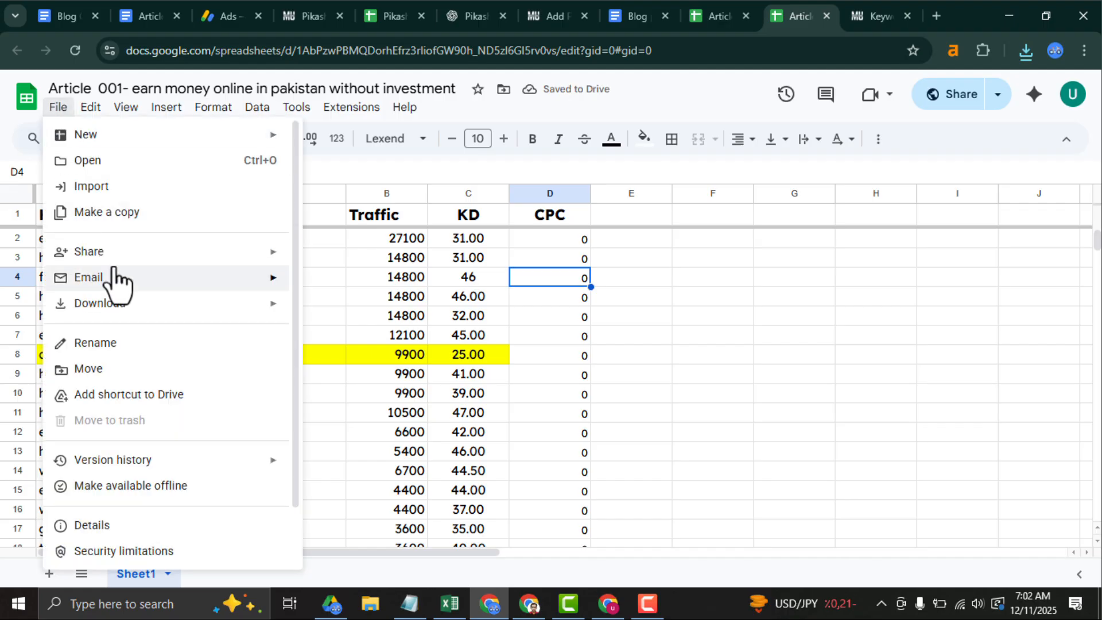
mouse_move(116, 306)
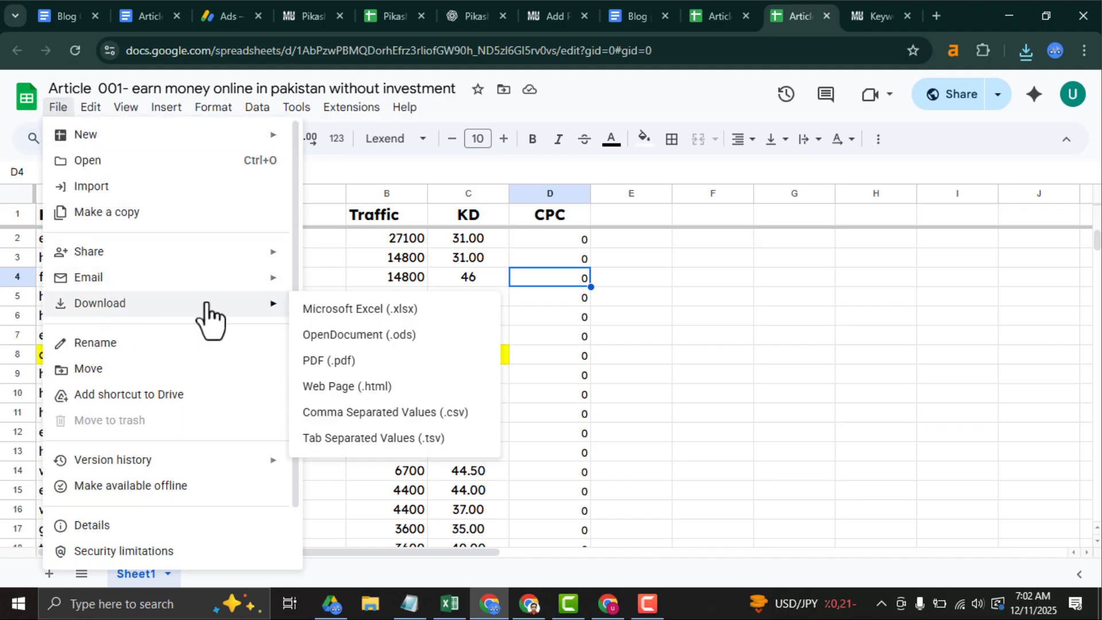
left_click(374, 308)
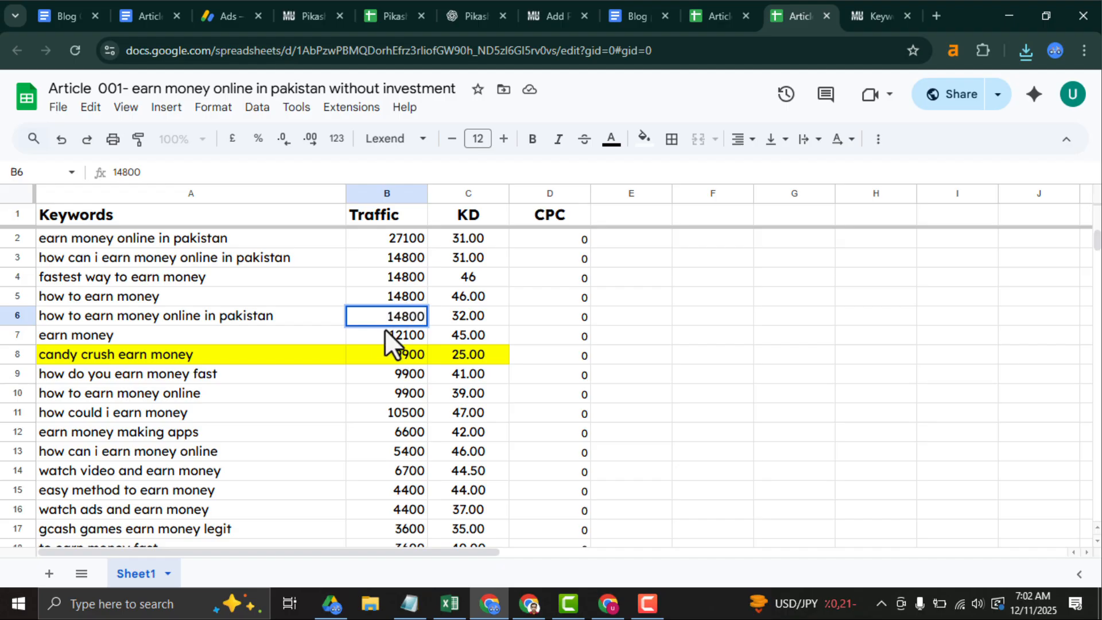
Load the newly downloaded Article 001 Excel file ending in (1) into the Keyword Processor and process it.
left_click(861, 20)
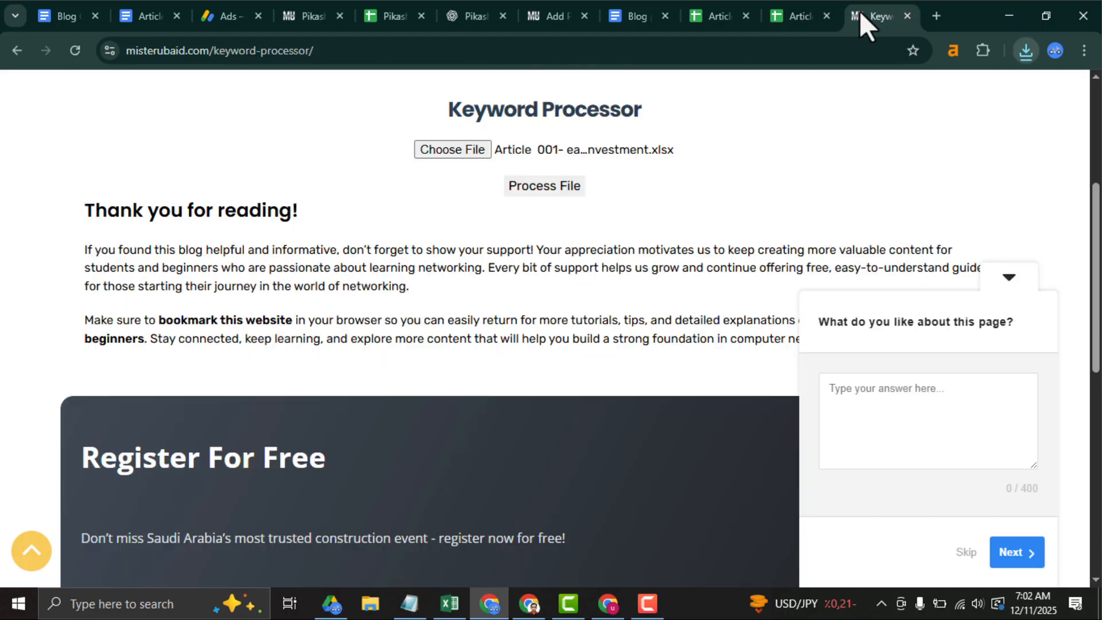
left_click(453, 151)
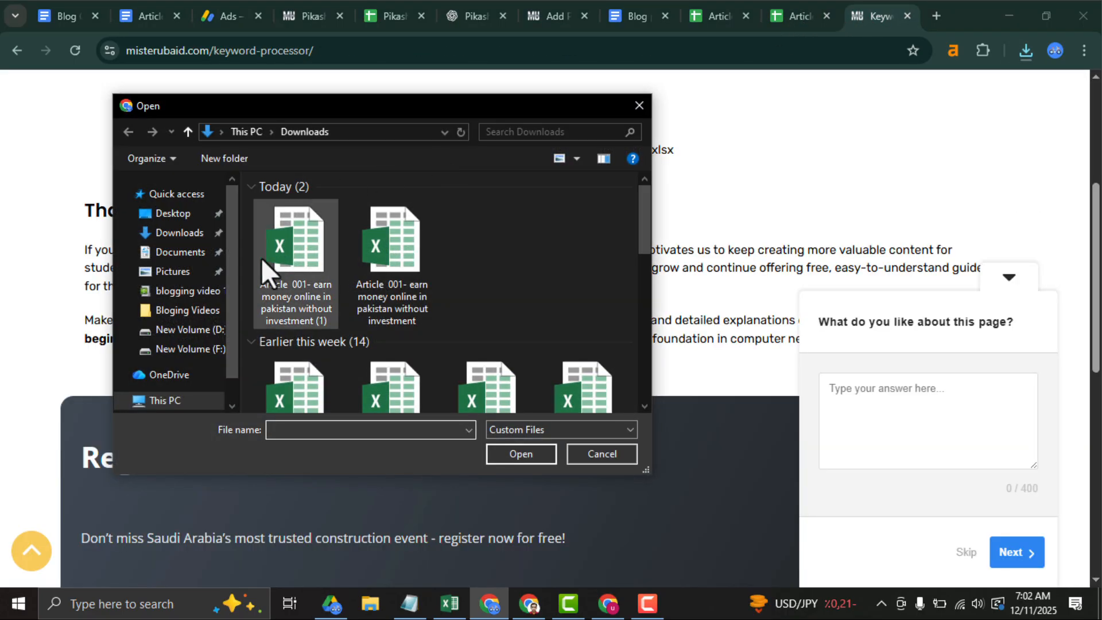
left_click(265, 261)
left_click(521, 453)
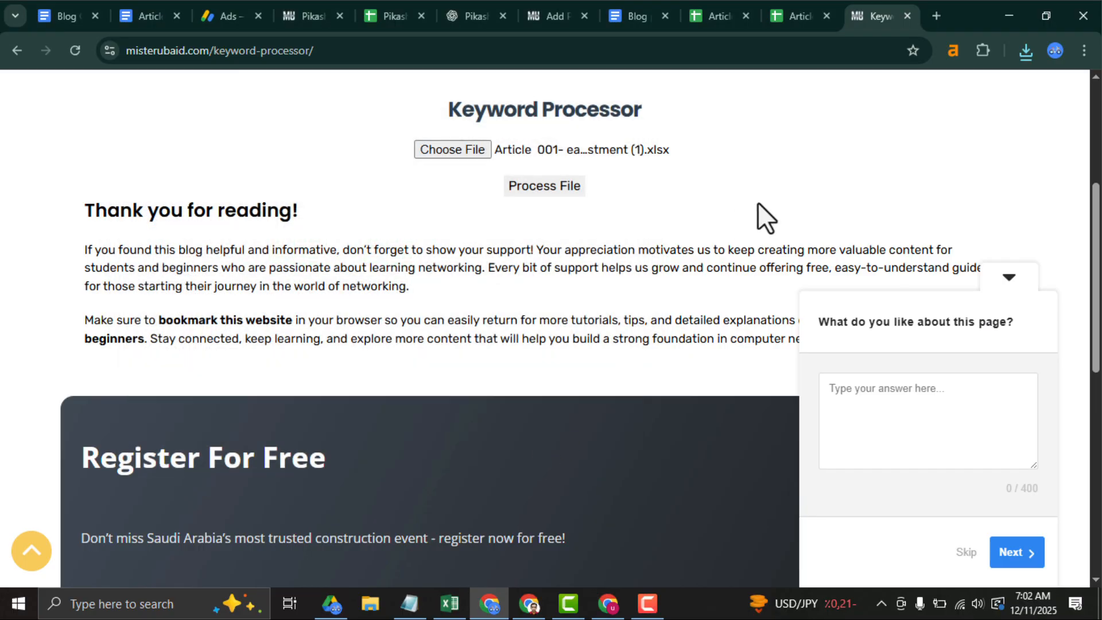
left_click(526, 179)
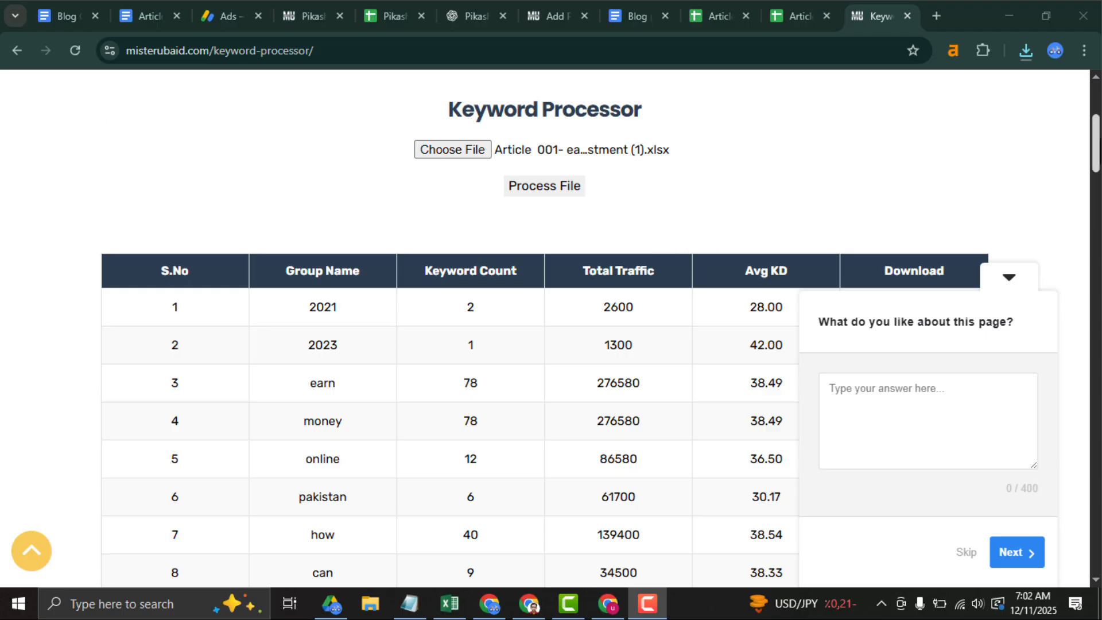
Collapse the feedback survey and look through the table of keyword groups with their traffic and average KD.
left_click(1008, 278)
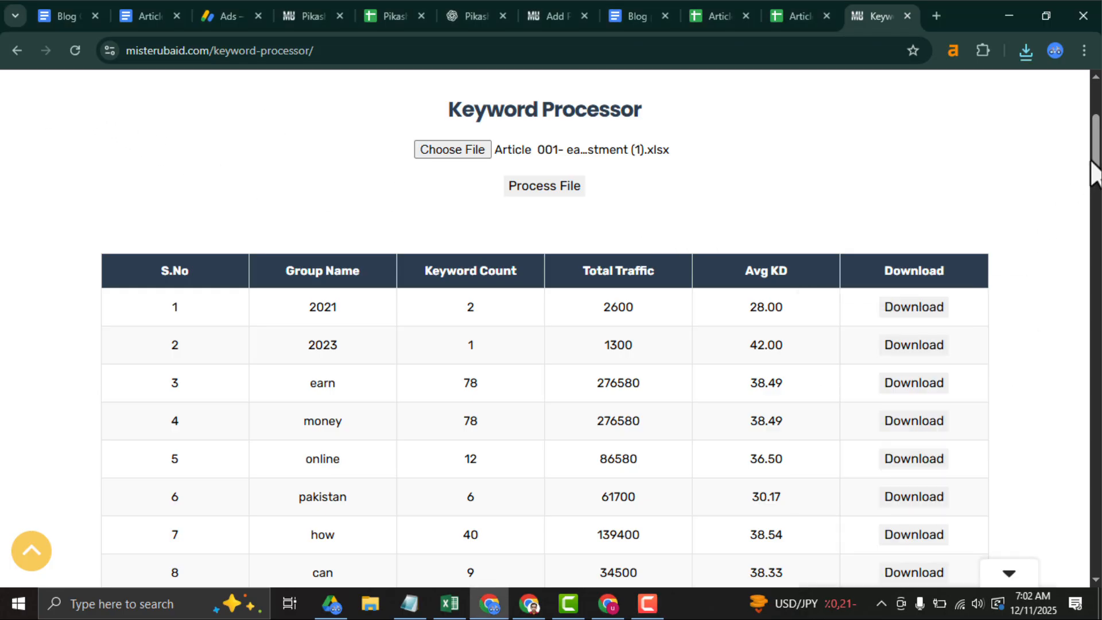
scroll(1096, 172, "down", 2)
left_click_drag(1095, 173, 1096, 419)
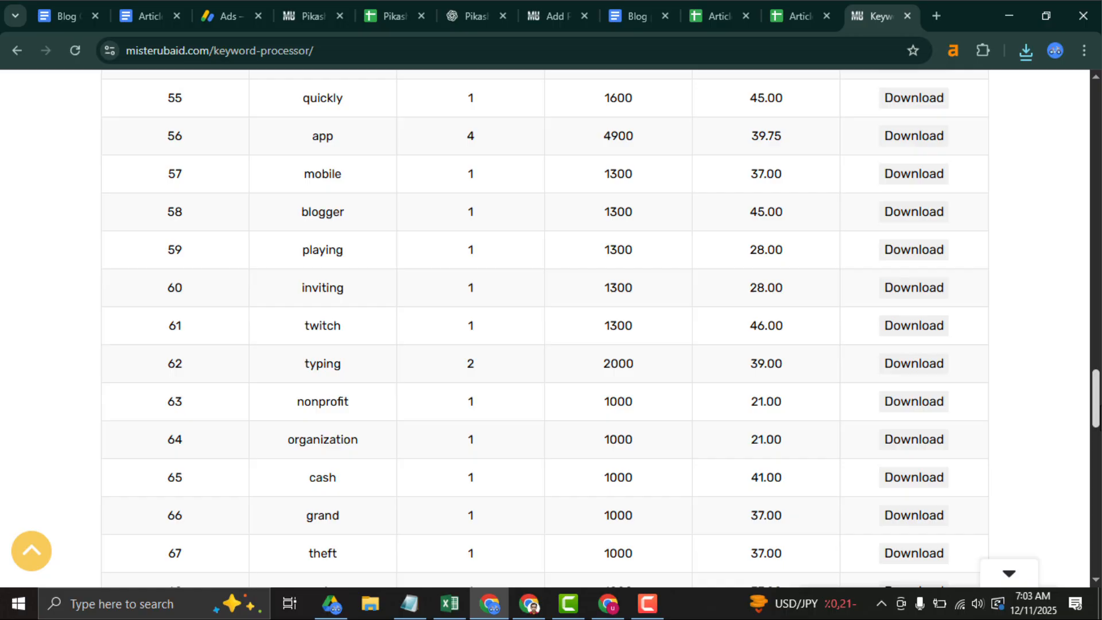
Return to the Article 001 spreadsheet and examine the search intent of the keywords in rows 2 to 12 one by one.
left_click(800, 7)
left_click(230, 316)
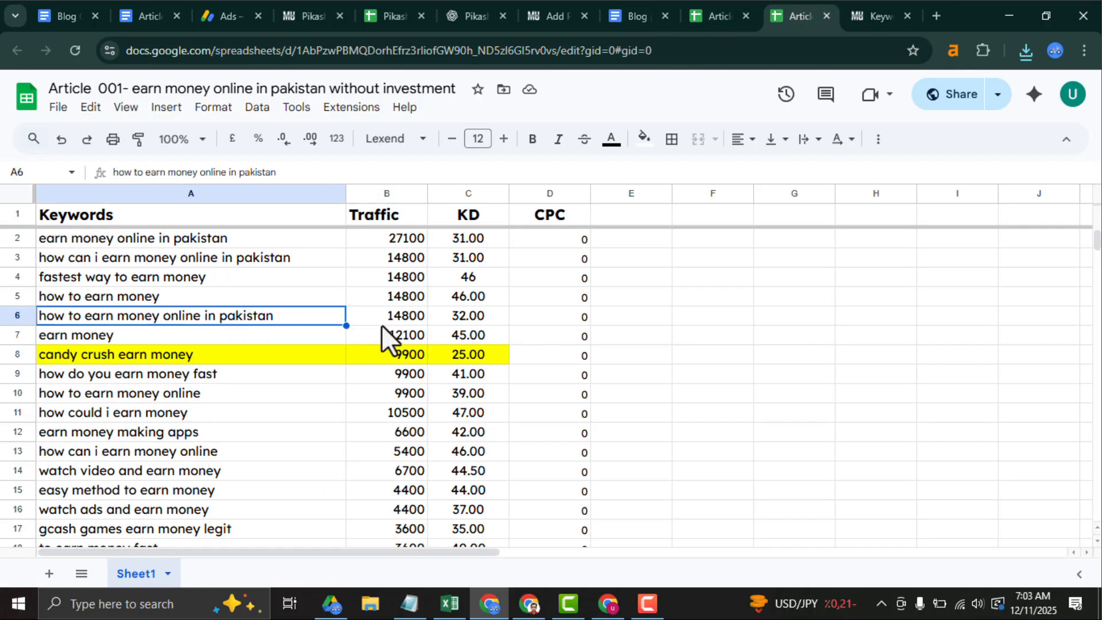
left_click(702, 313)
left_click(219, 237)
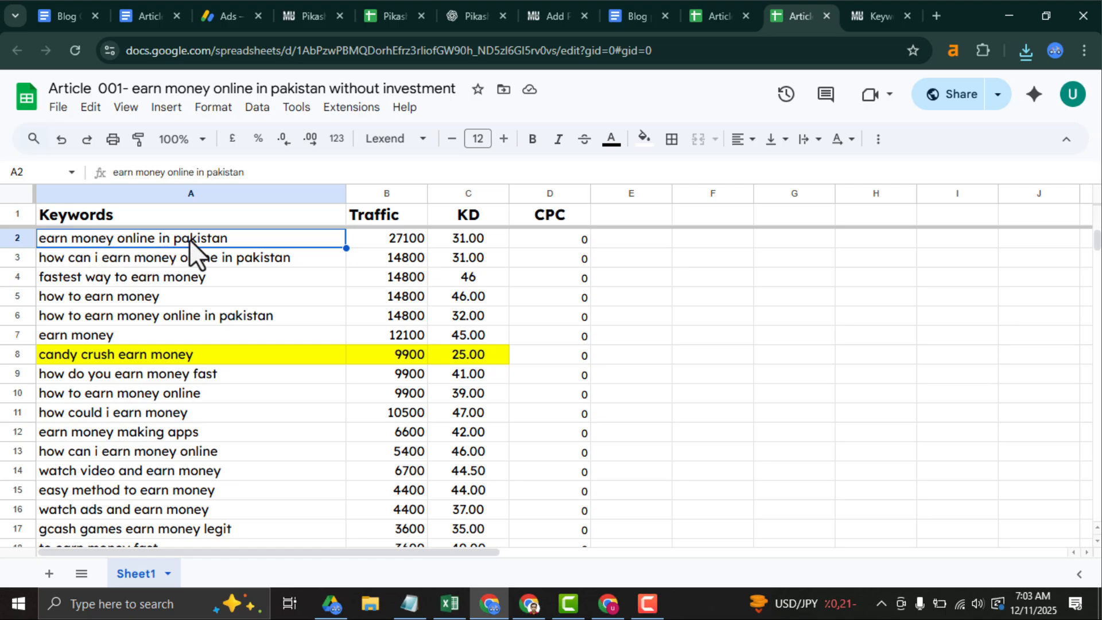
left_click(642, 240)
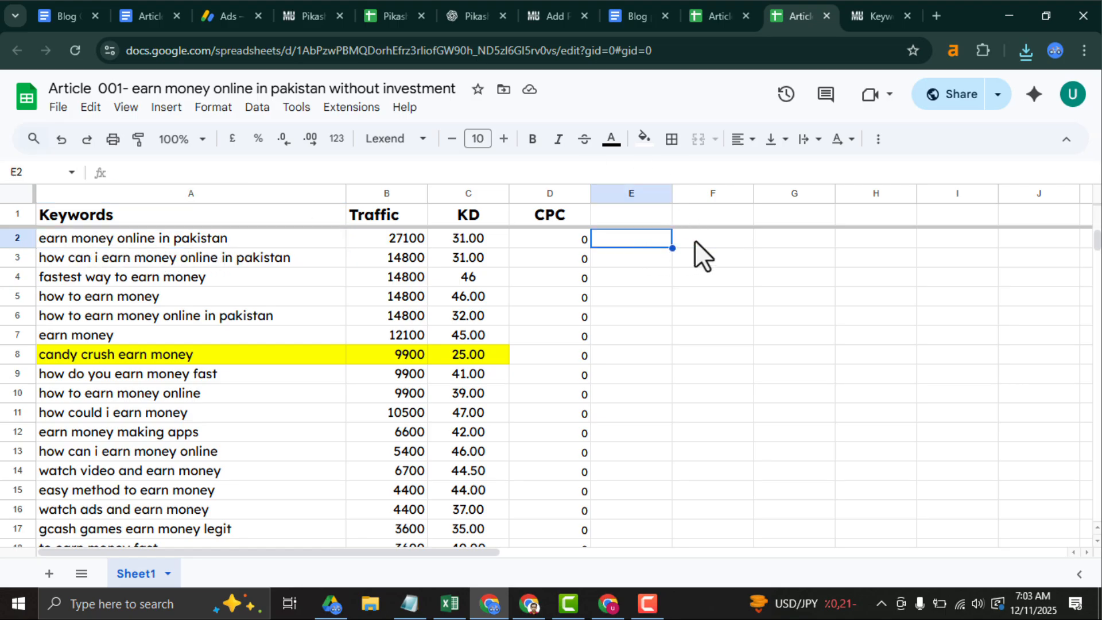
left_click(694, 240)
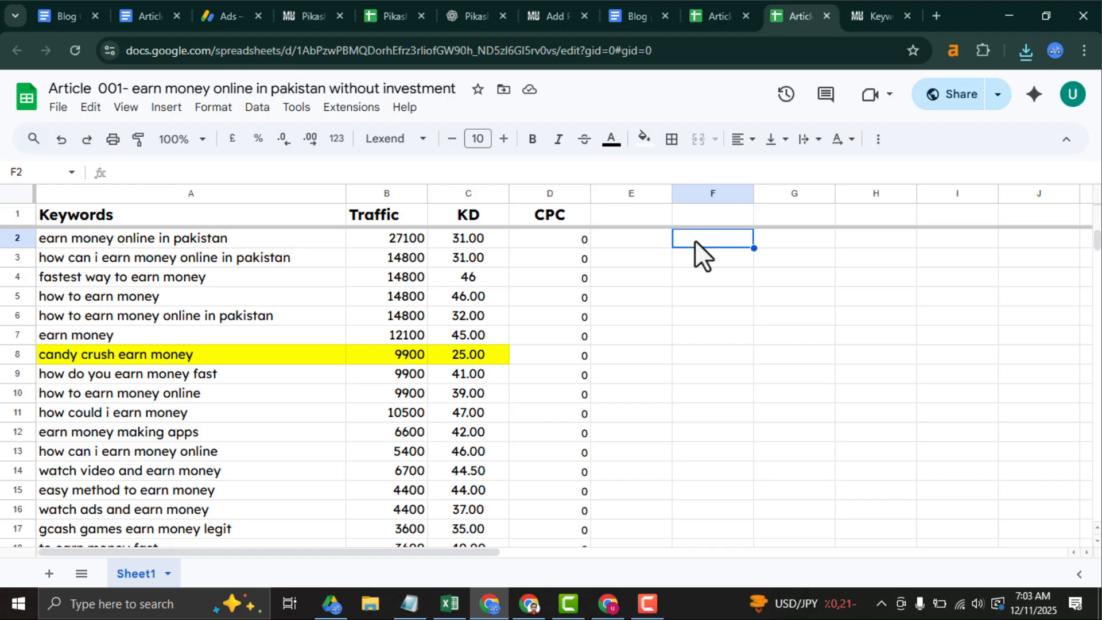
left_click(242, 261)
left_click(168, 278)
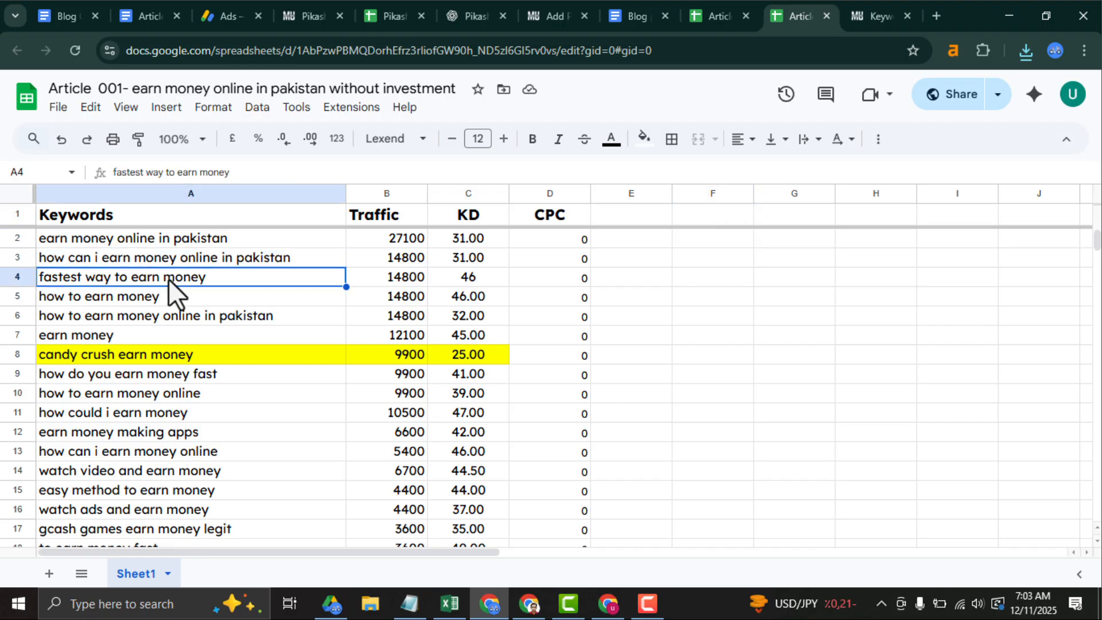
left_click(143, 296)
left_click(152, 318)
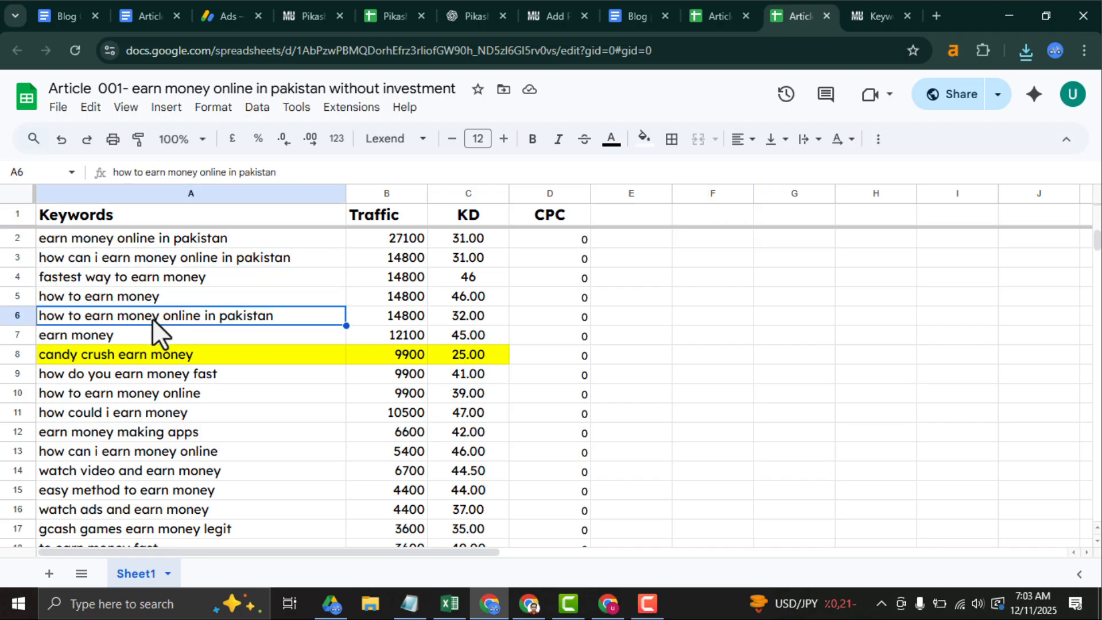
left_click(126, 336)
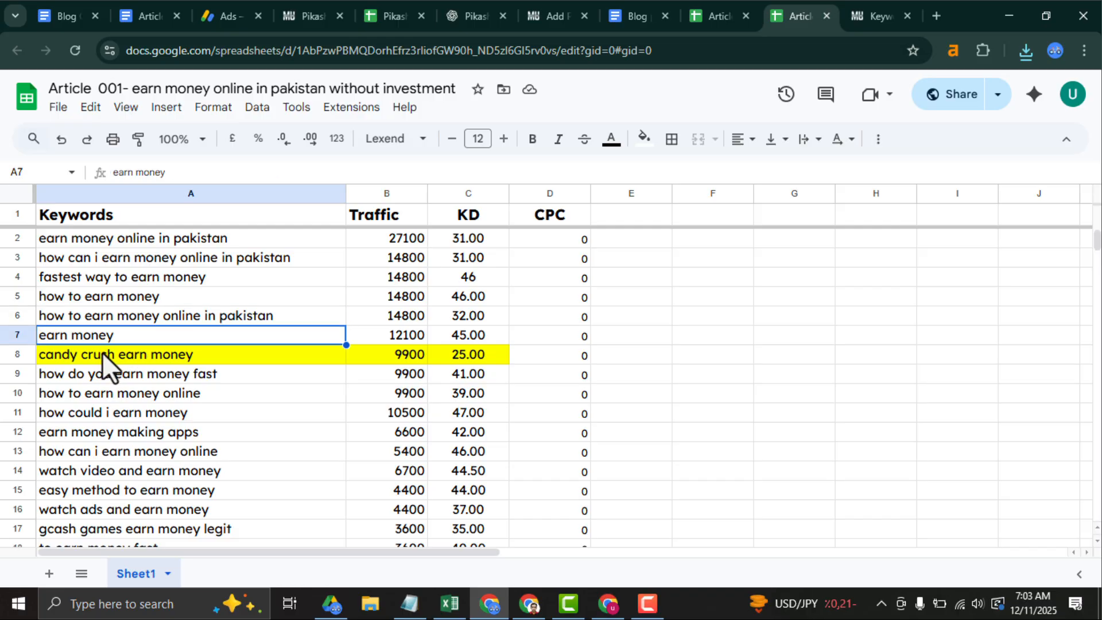
left_click(70, 371)
left_click(74, 355)
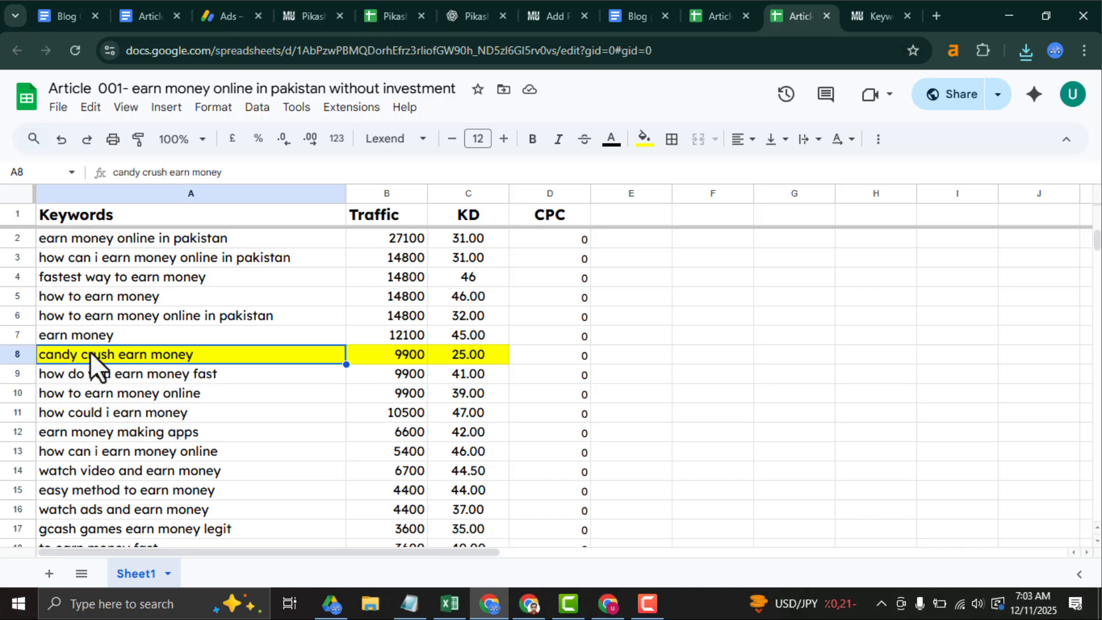
double_click(662, 352)
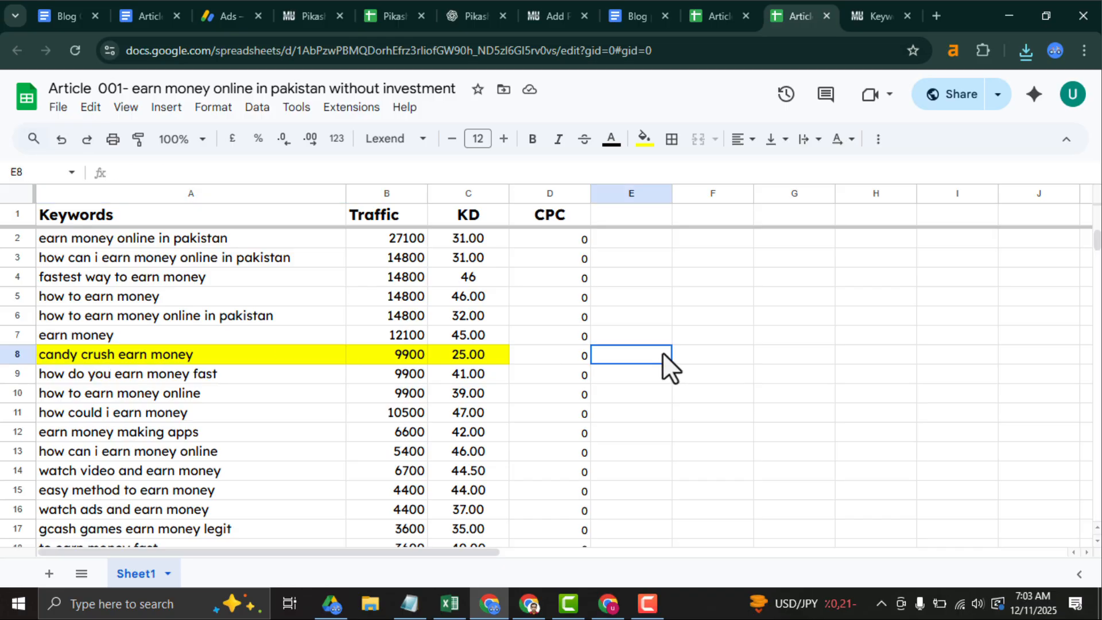
left_click(132, 377)
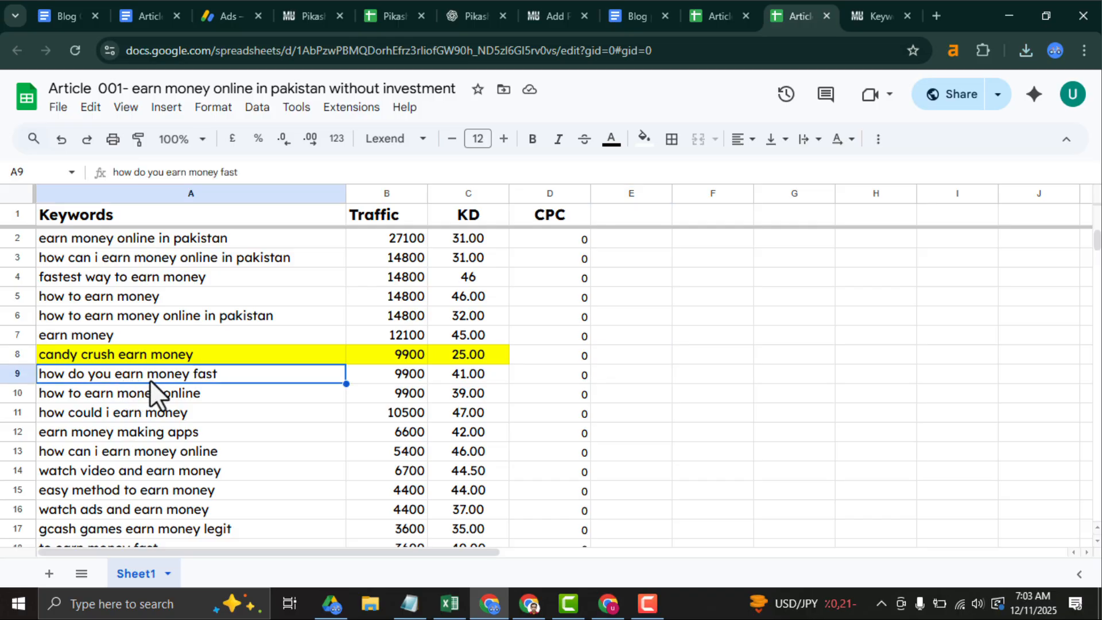
left_click(114, 397)
left_click(112, 412)
left_click(122, 436)
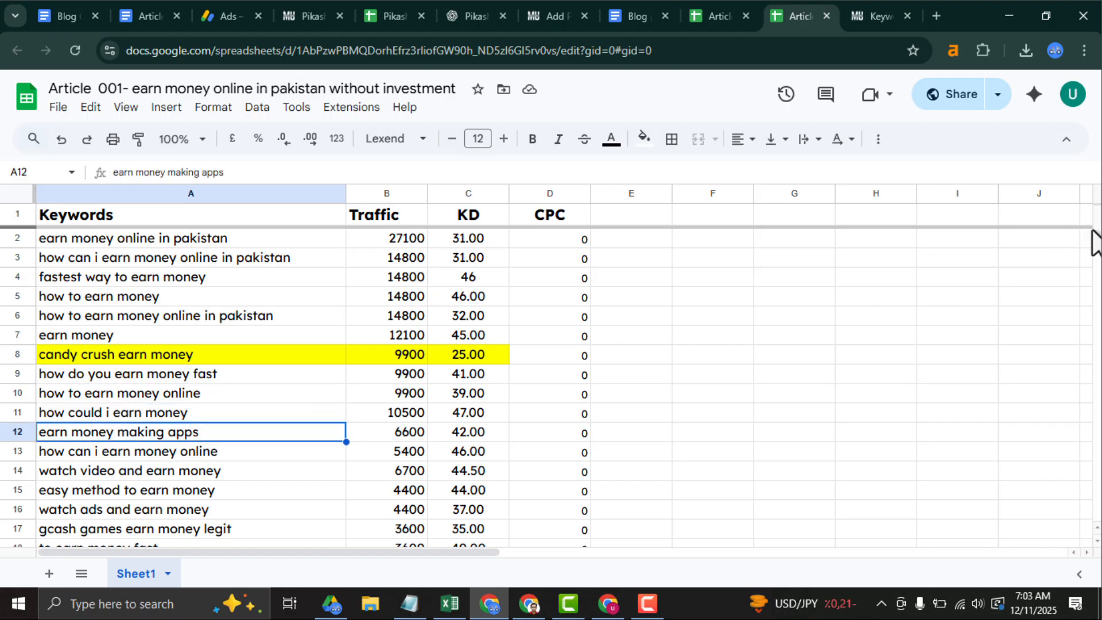
Compare the share market and stock exchange keywords in rows 37 and 38.
scroll(1096, 246, "down", 1)
left_click_drag(1096, 252, 1097, 262)
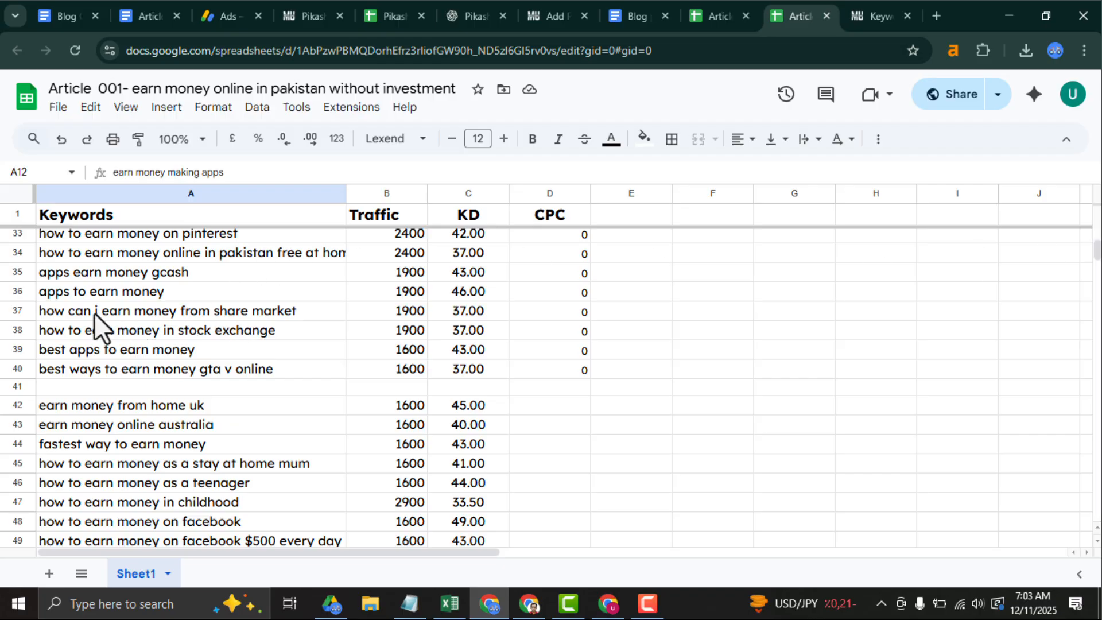
left_click(130, 315)
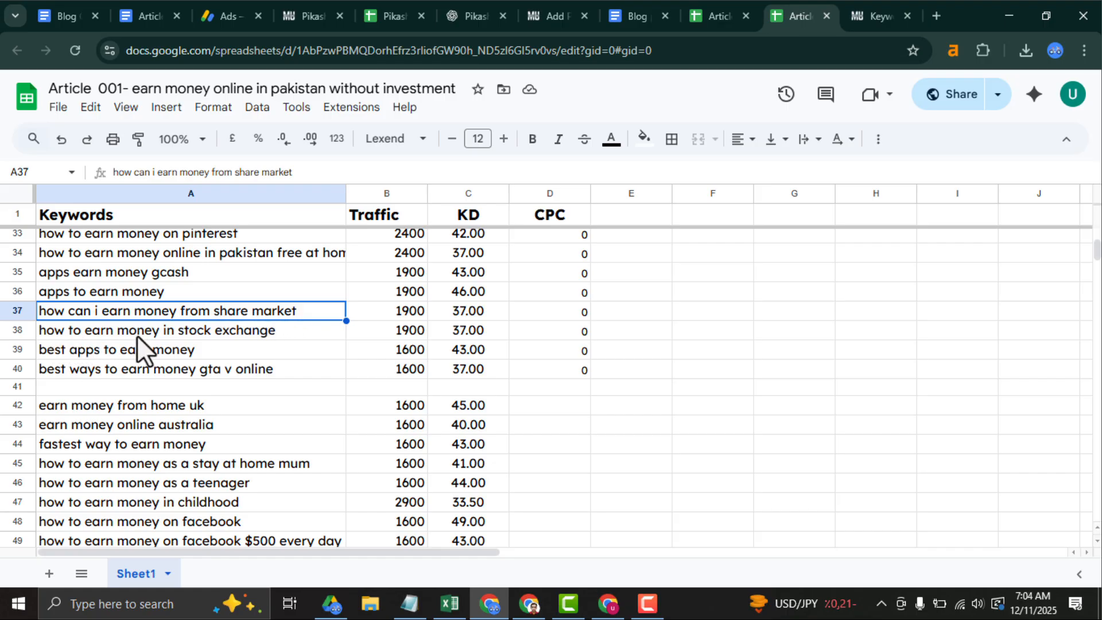
left_click(263, 327)
left_click(286, 310)
left_click(281, 329)
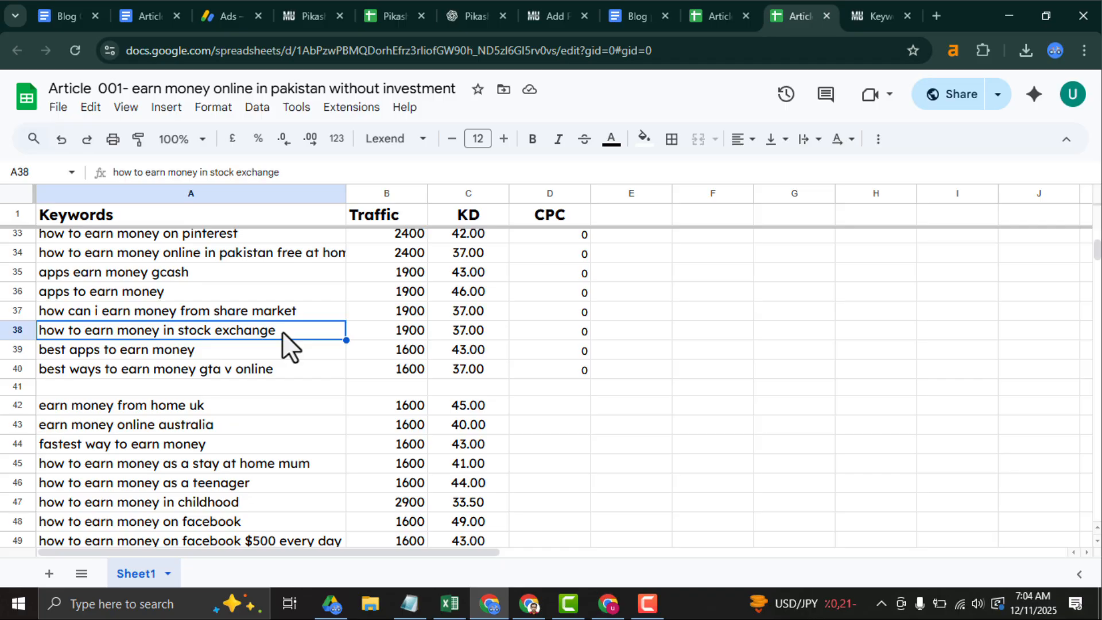
Widen the empty column F to about the width of the Keywords column to make room for notes.
left_click_drag(1096, 250, 1097, 224)
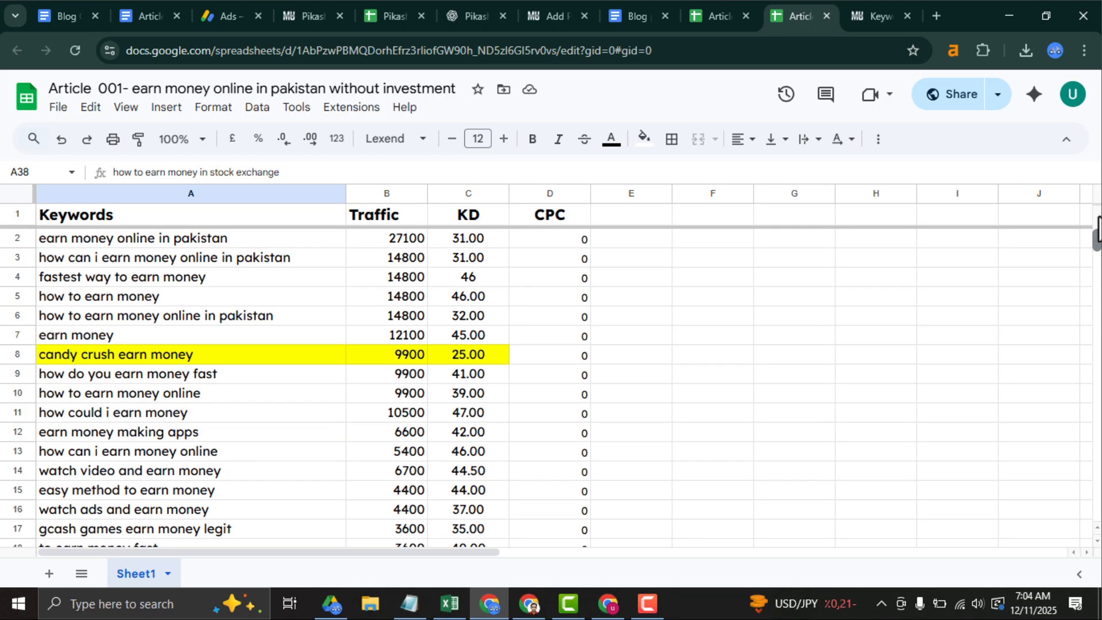
left_click(202, 237)
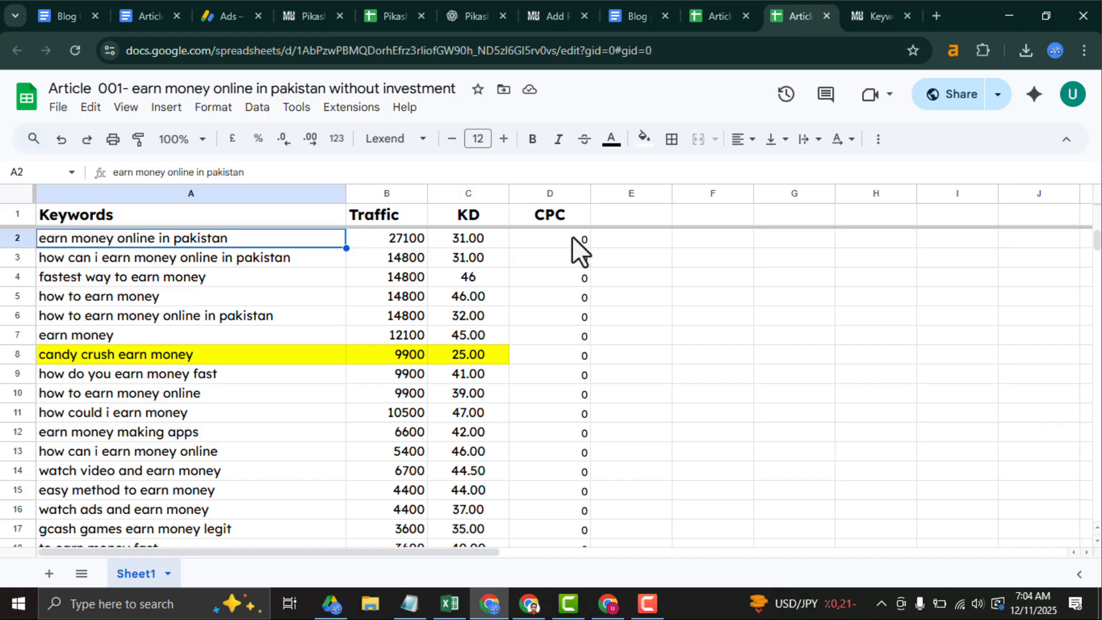
double_click(711, 245)
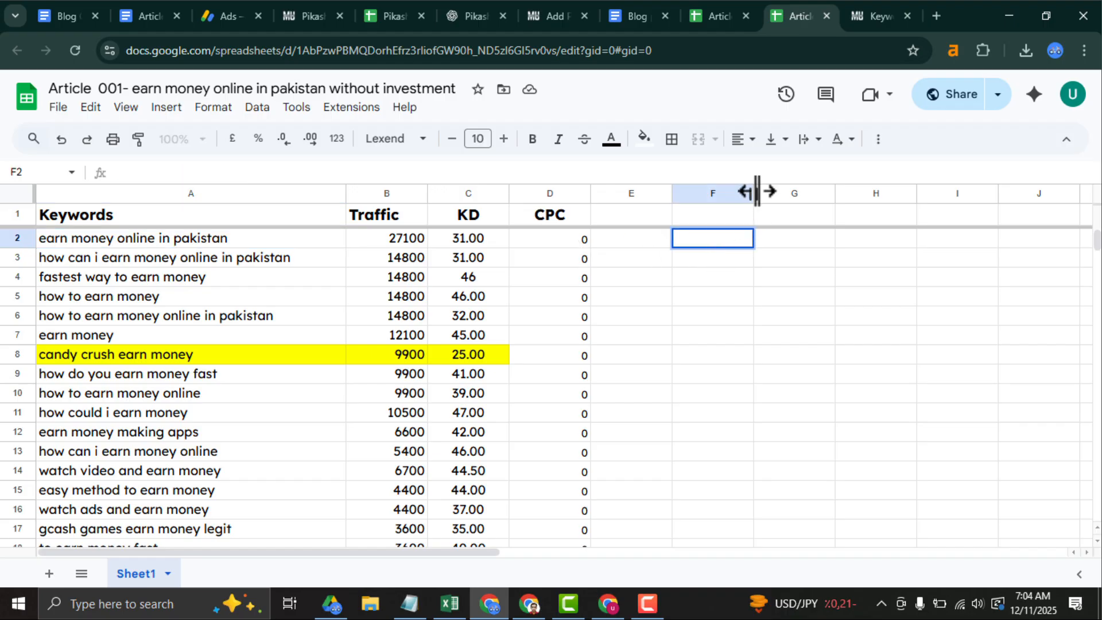
left_click_drag(766, 194, 972, 195)
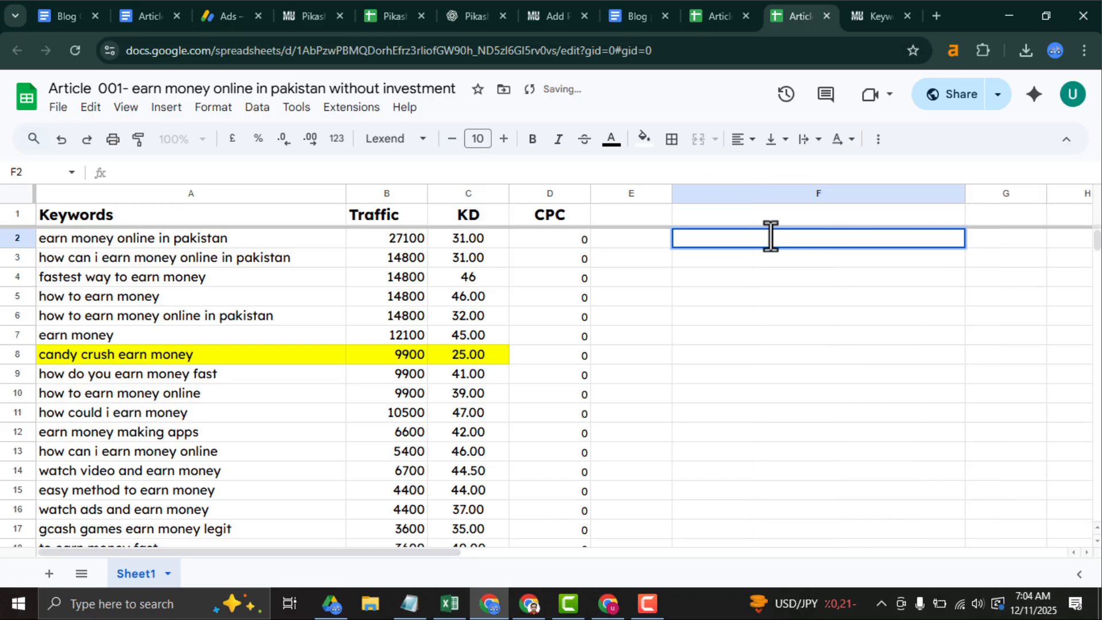
Enter the note "Navigational Keywords" in cell F4, beside the keyword list.
left_click(732, 277)
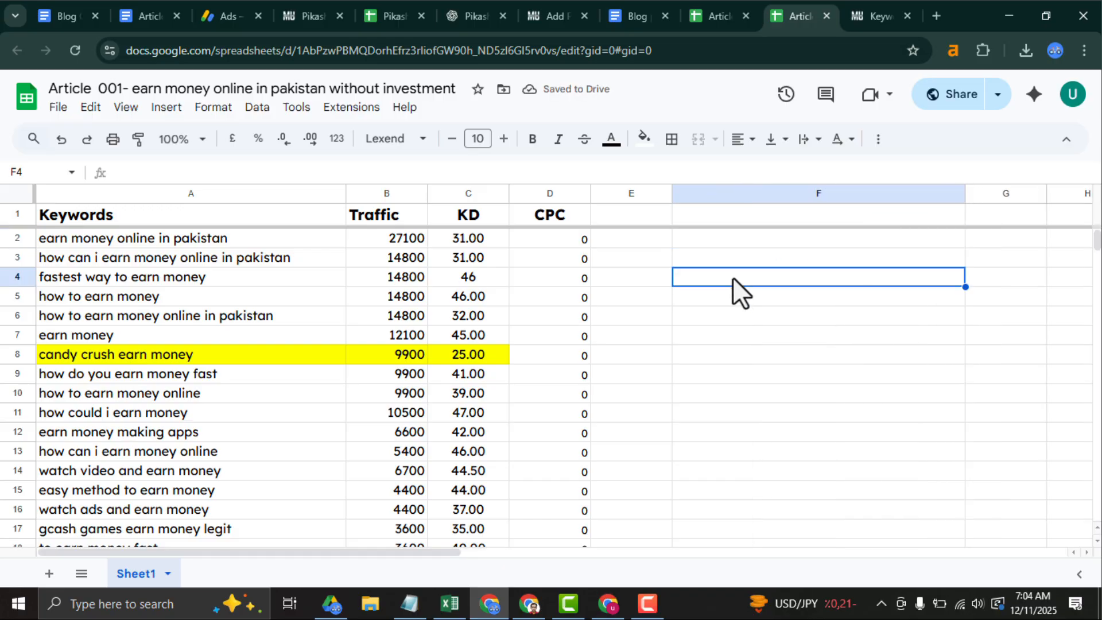
type("Navi")
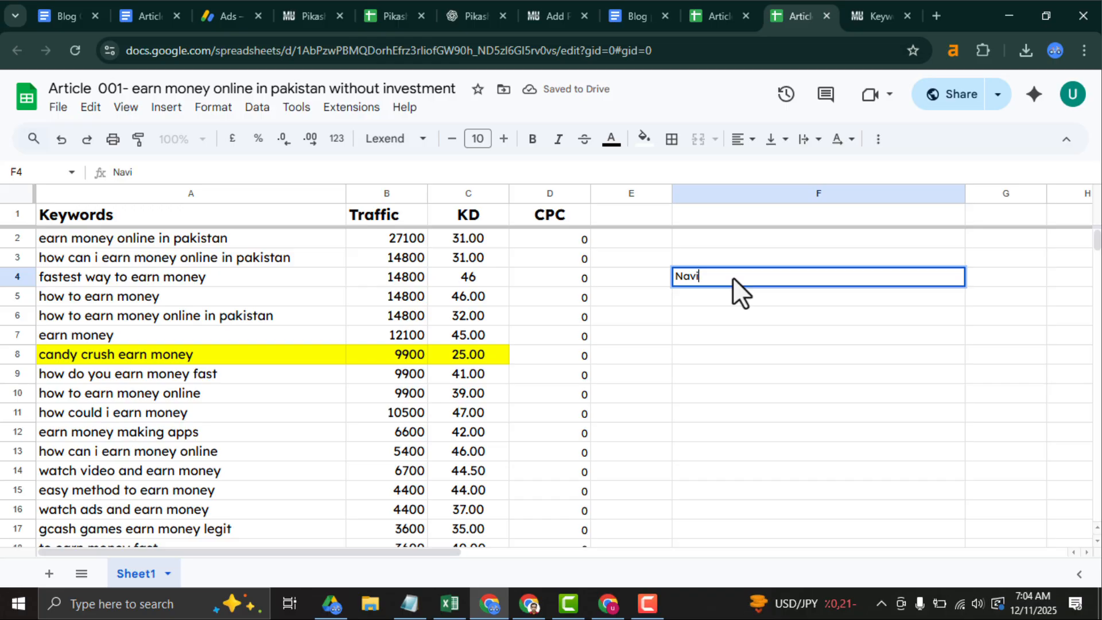
type("gational")
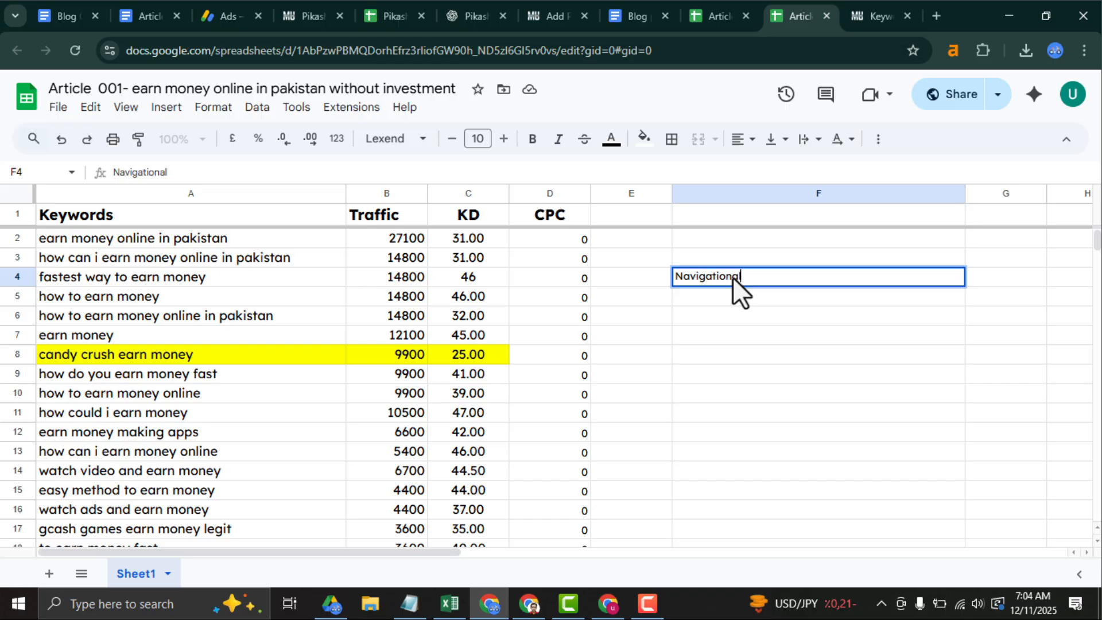
key("Tab")
left_click(732, 276)
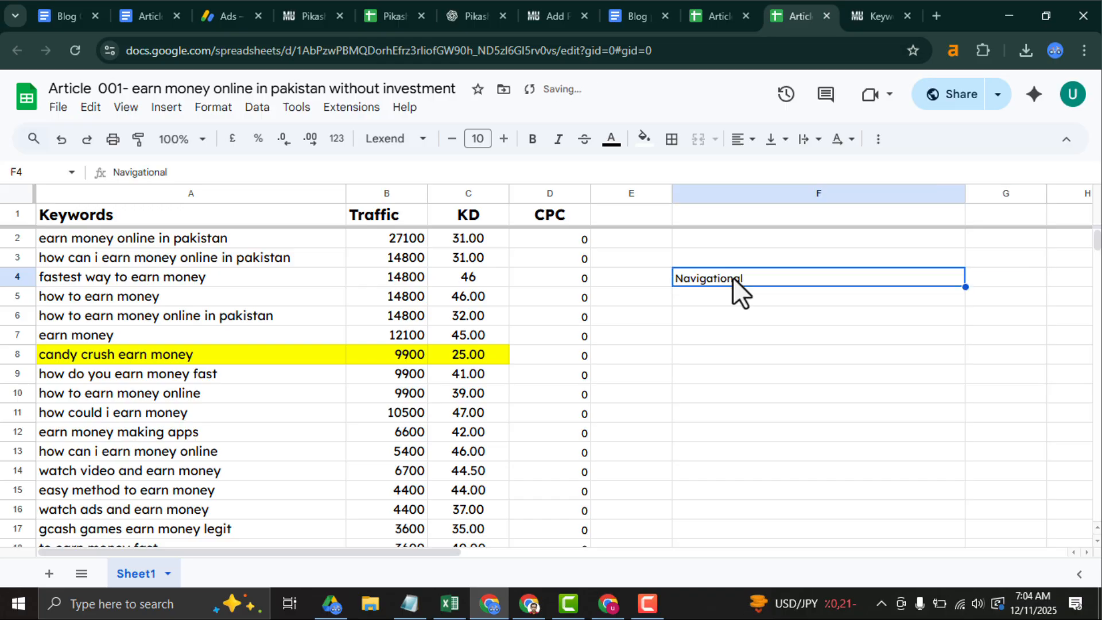
double_click(768, 276)
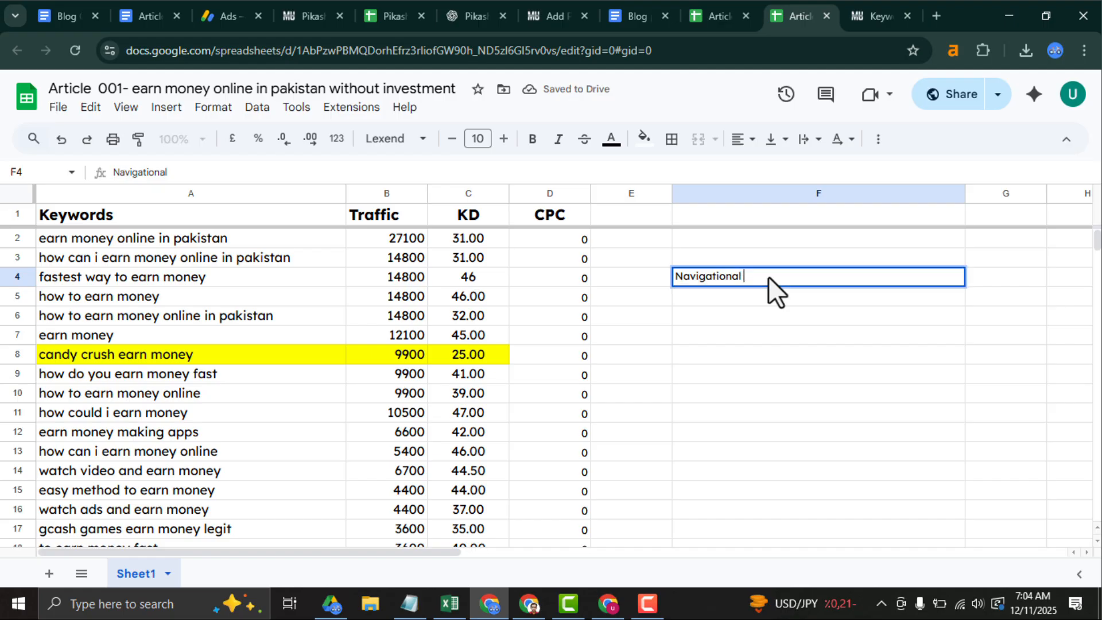
type("Keywords")
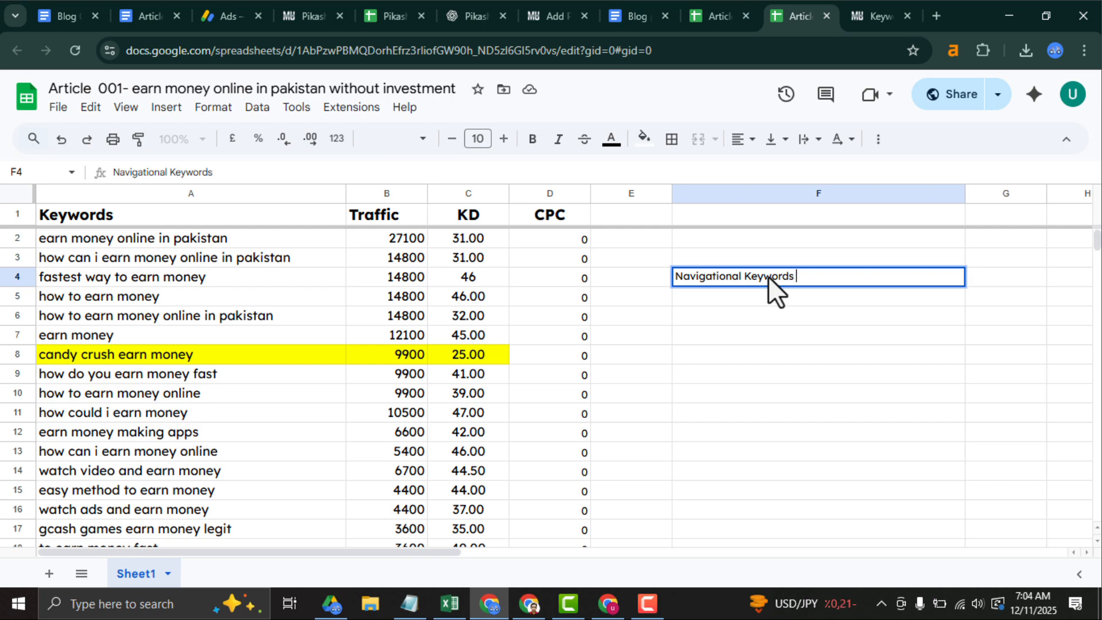
key("Tab")
left_click(768, 277)
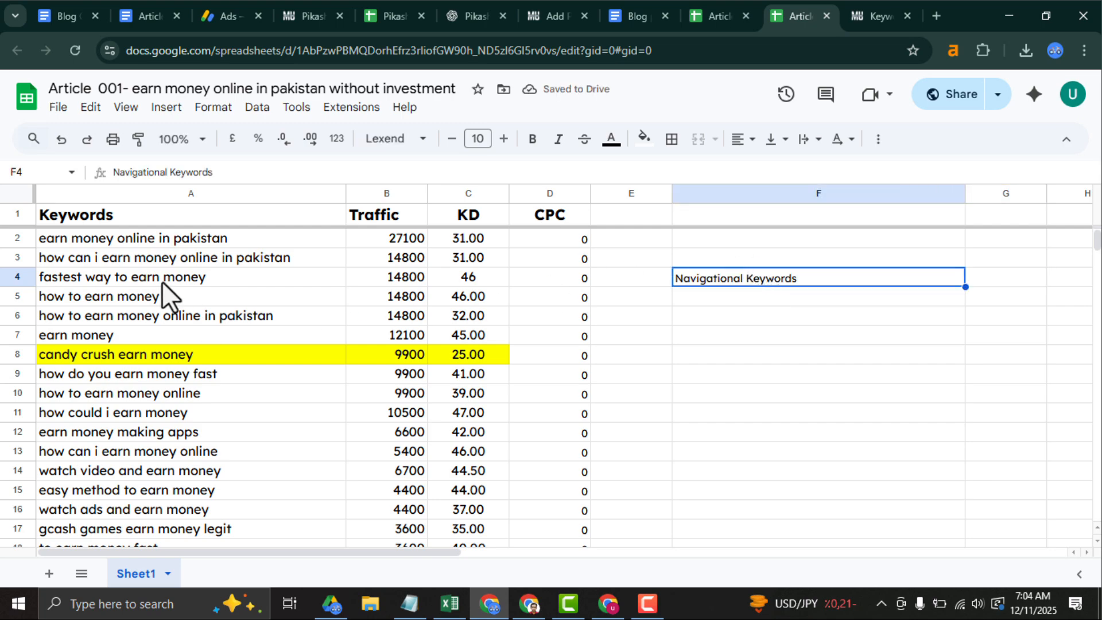
Highlight the first two Pakistan keywords with their traffic, KD and CPC values, A2:D3, in yellow.
left_click_drag(162, 282, 151, 317)
left_click(151, 320)
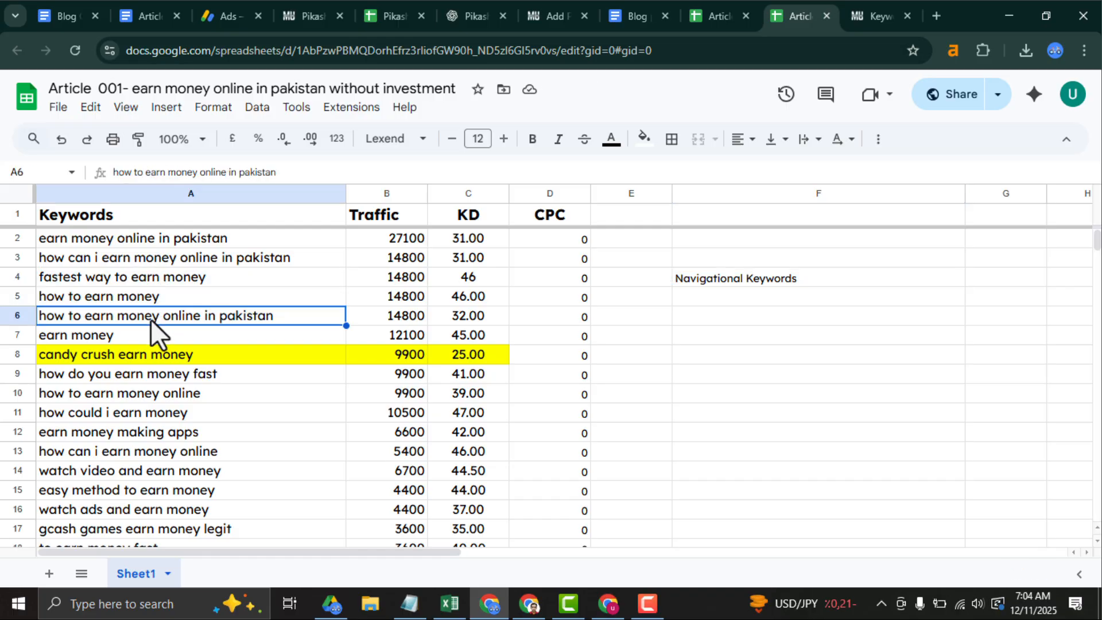
left_click(154, 259)
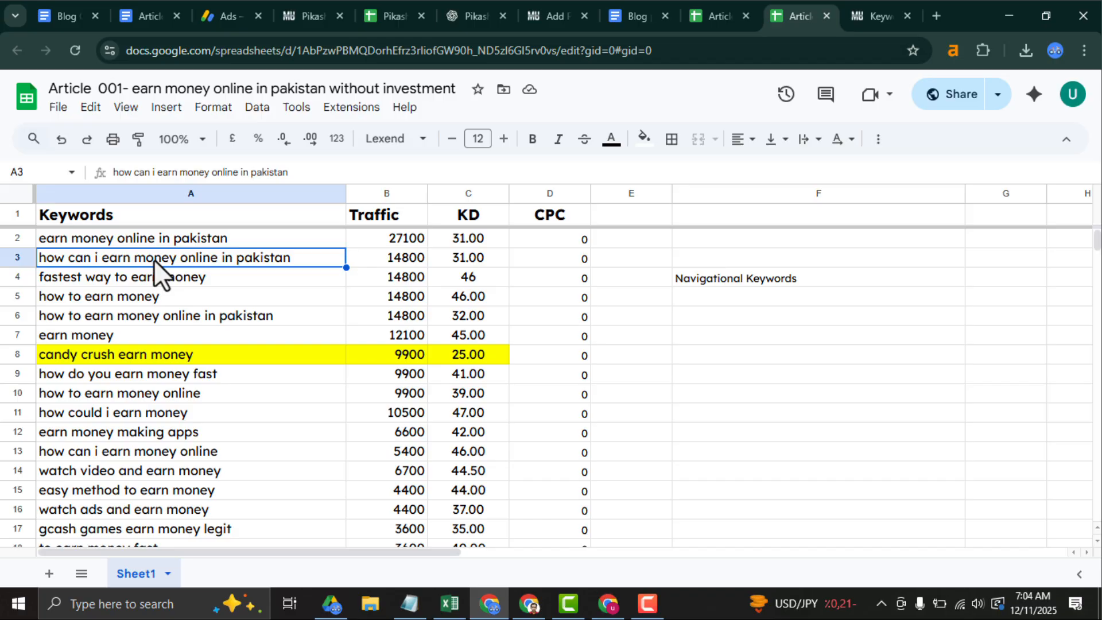
left_click(18, 230)
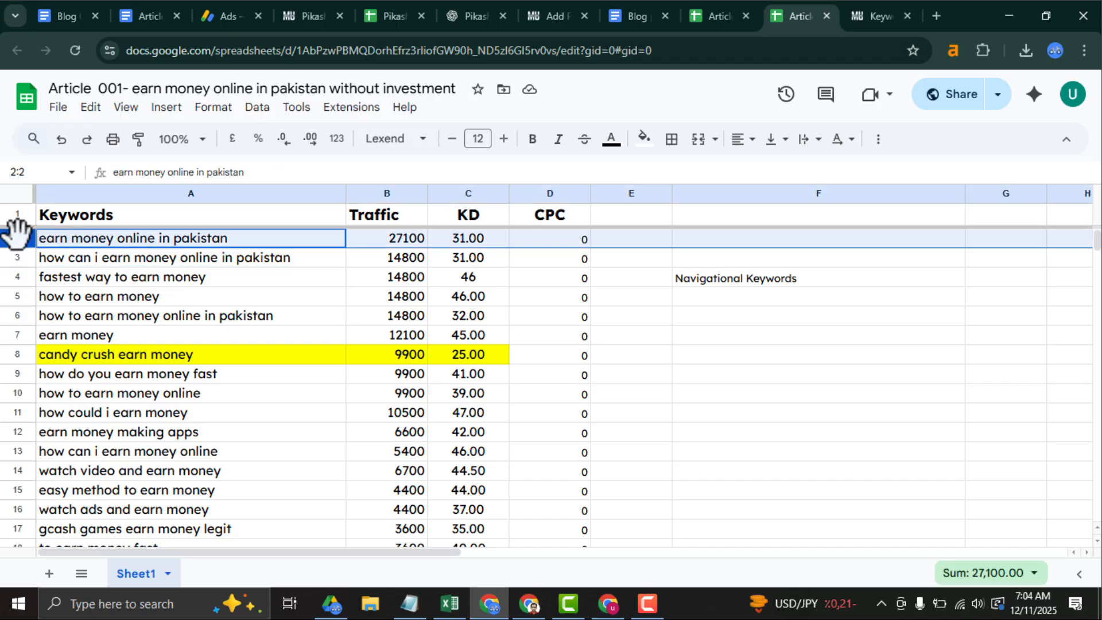
left_click_drag(51, 238, 571, 271)
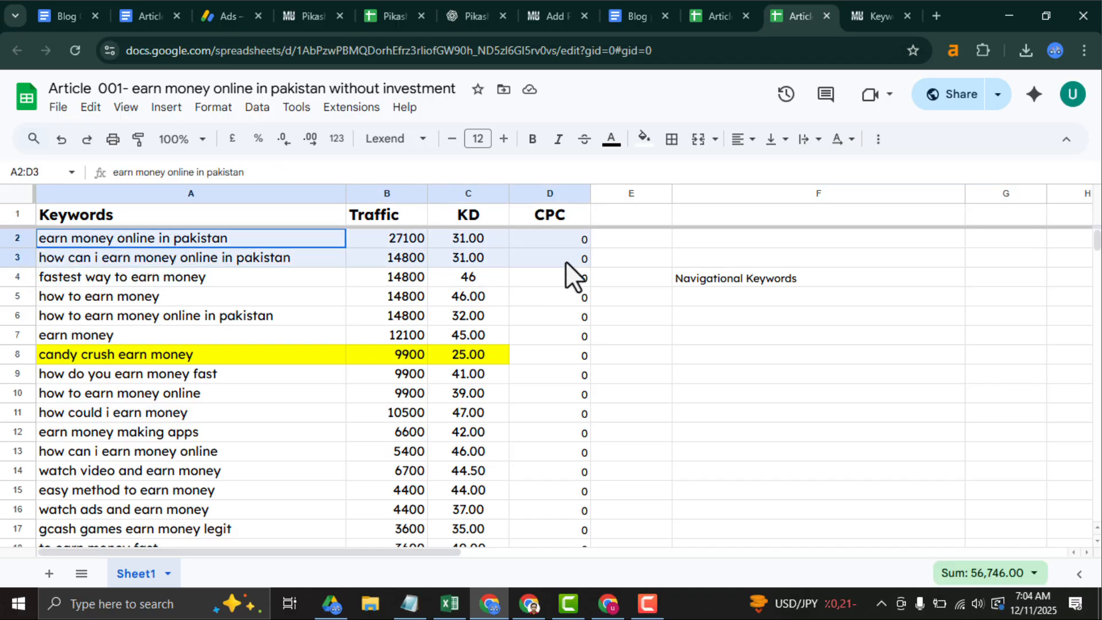
left_click(643, 140)
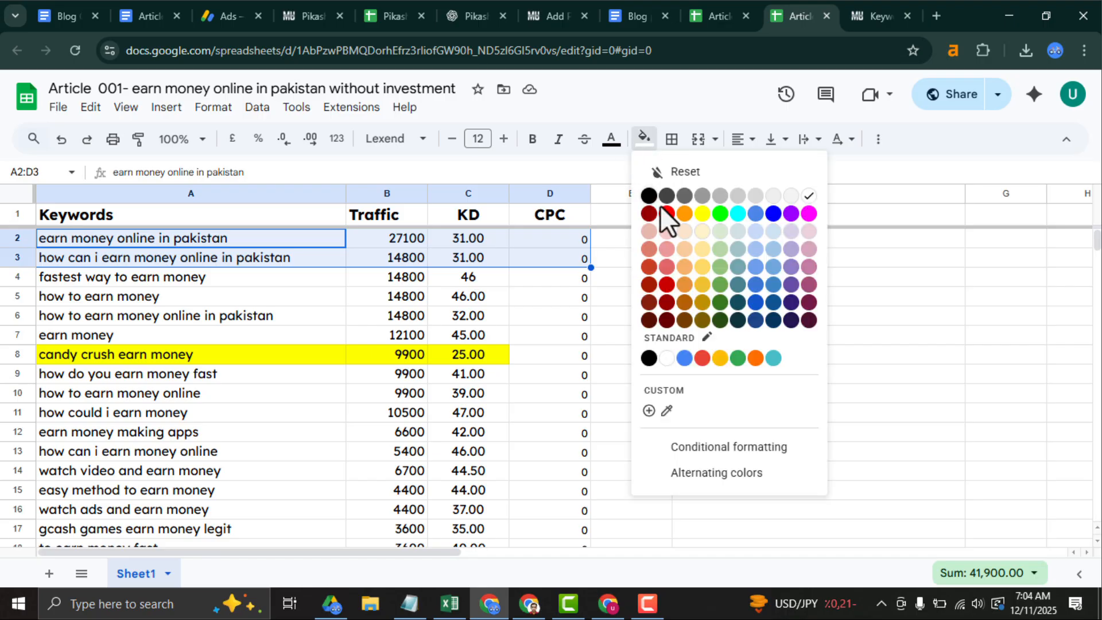
left_click(702, 214)
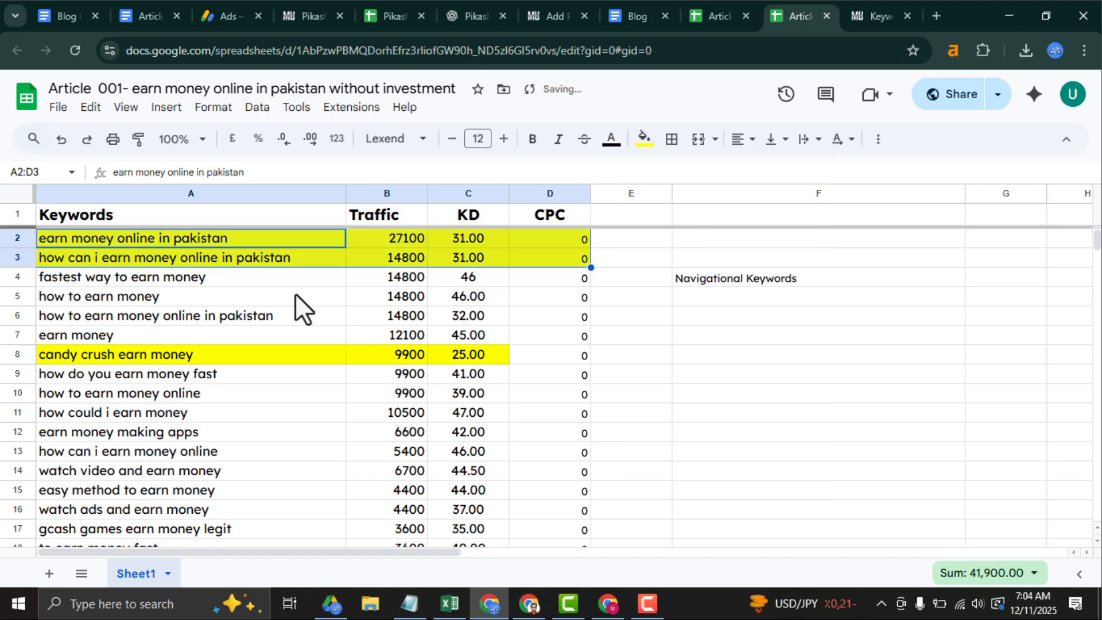
Fill A6:D6, the row for "how to earn money online in pakistan", with yellow.
left_click(96, 316)
key("shift+Right")
key("shift+Right")
key("shift+Right")
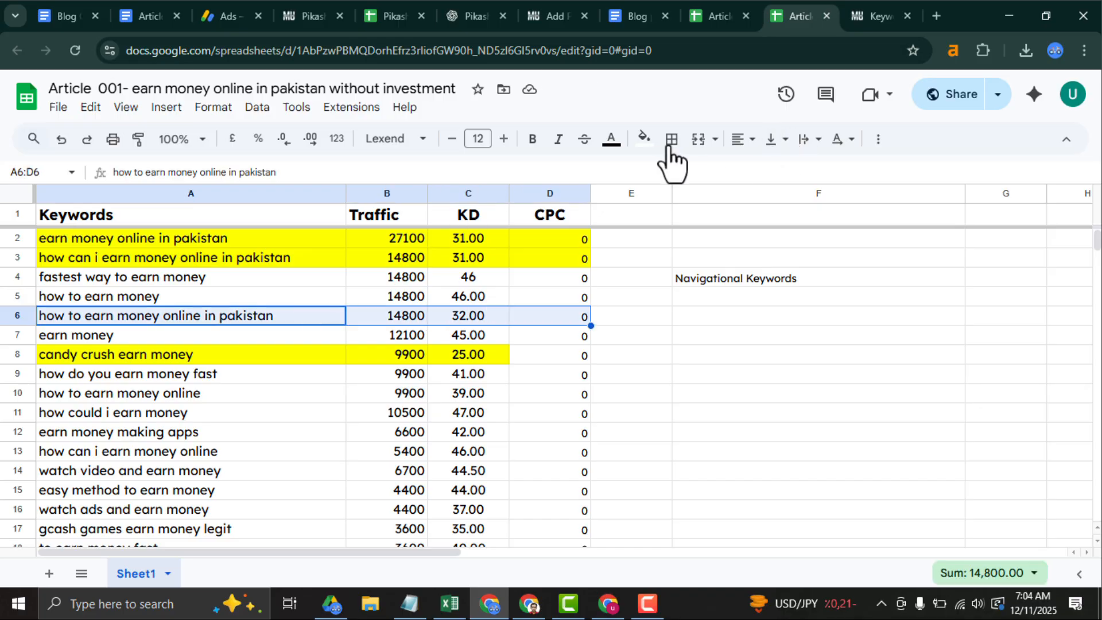
left_click(644, 140)
left_click(701, 214)
left_click(700, 214)
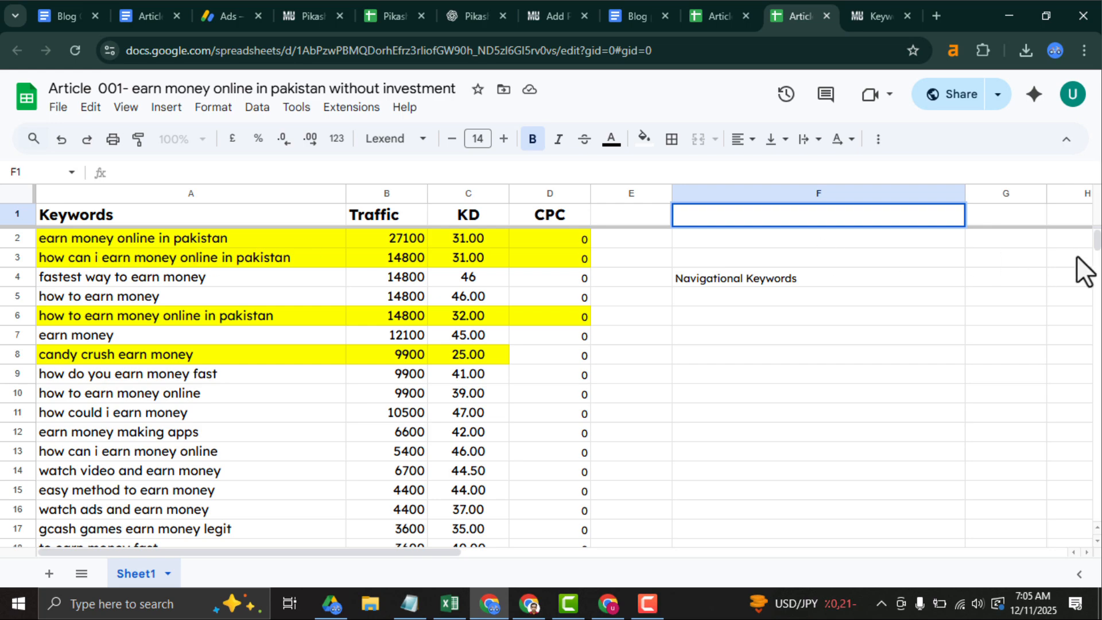
Look through the keywords down to the end of the list and back up to the mid-forties rows for country-specific ones.
mouse_move(1096, 256)
left_mouse_down()
mouse_move(1096, 344)
mouse_move(1097, 270)
left_mouse_up()
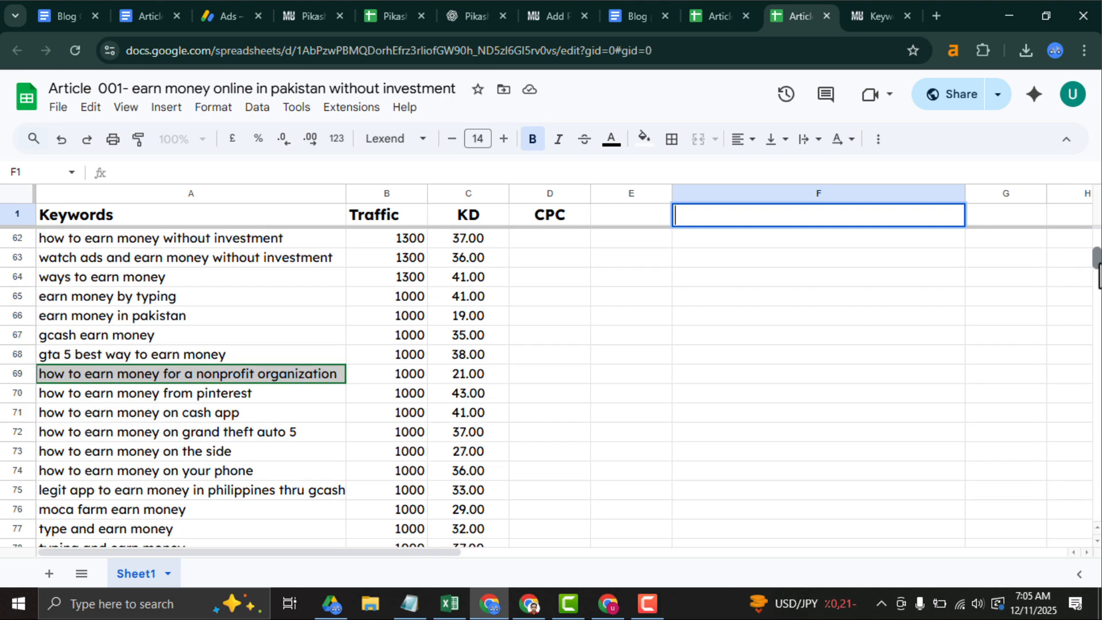
left_click(191, 415)
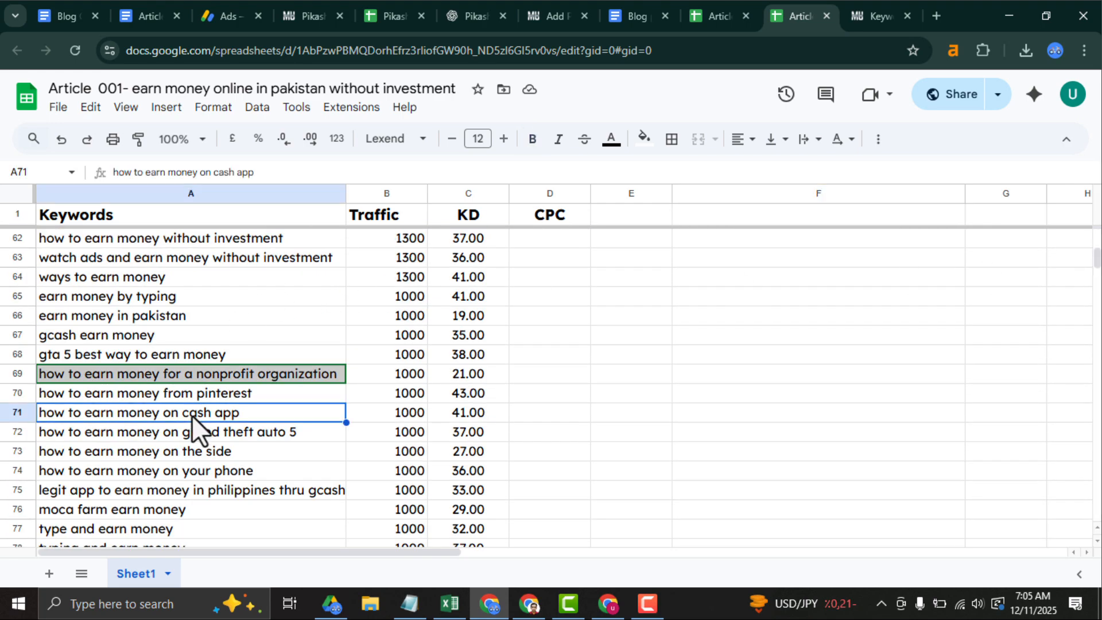
key("Down")
key("Down")
key("Down")
key("Down")
key("Down")
key("Down")
key("Down")
key("Down")
key("Down")
key("Down")
key("Down")
key("Down")
key("Down")
key("Down")
key("Down")
key("Down")
key("Down")
key("Down")
key("Down")
key("Up")
key("Up")
key("Up")
key("Up")
key("Up")
key("Up")
key("Up")
key("Up")
key("Up")
key("Up")
key("Up")
key("Up")
key("Up")
key("Up")
key("Up")
key("Up")
key("Up")
key("Up")
key("Up")
key("Up")
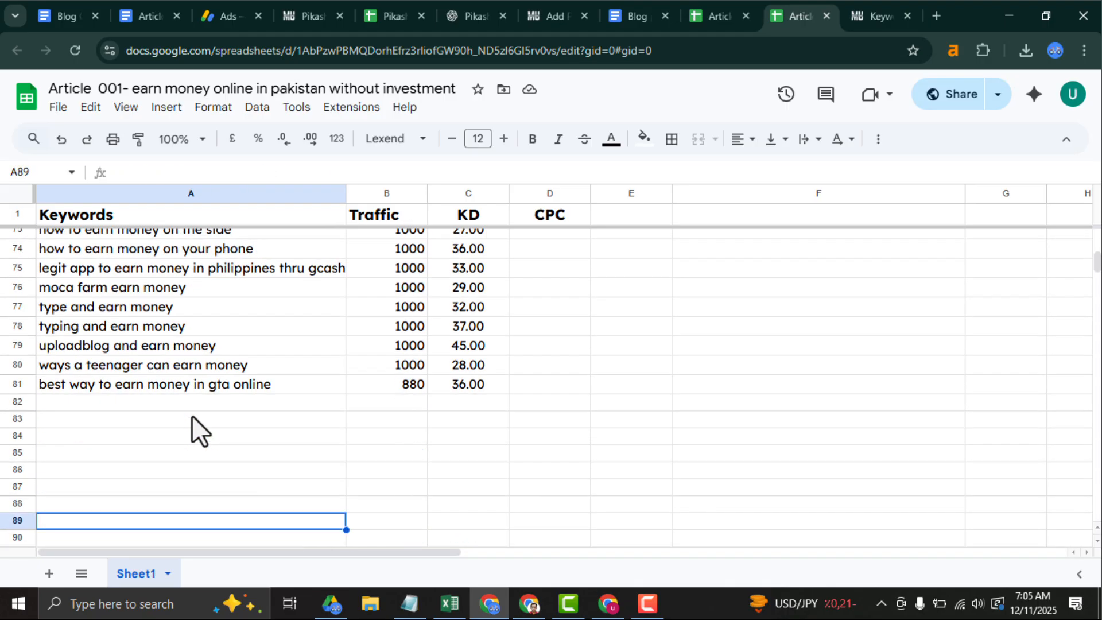
key("Up")
key("Up")
key("Up")
key("Up")
key("Up")
key("Up")
key("Up")
key("Up")
key("Up")
key("Up")
key("Up")
key("Up")
key("Up")
key("Up")
key("Up")
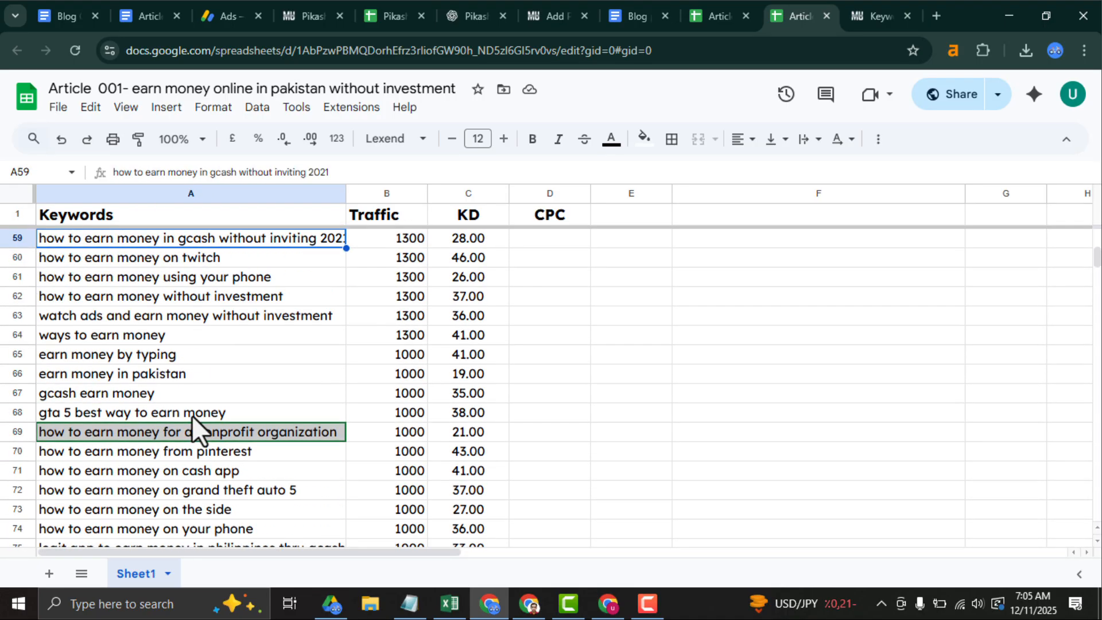
key("Up")
key("Up")
key("Up")
key("Up")
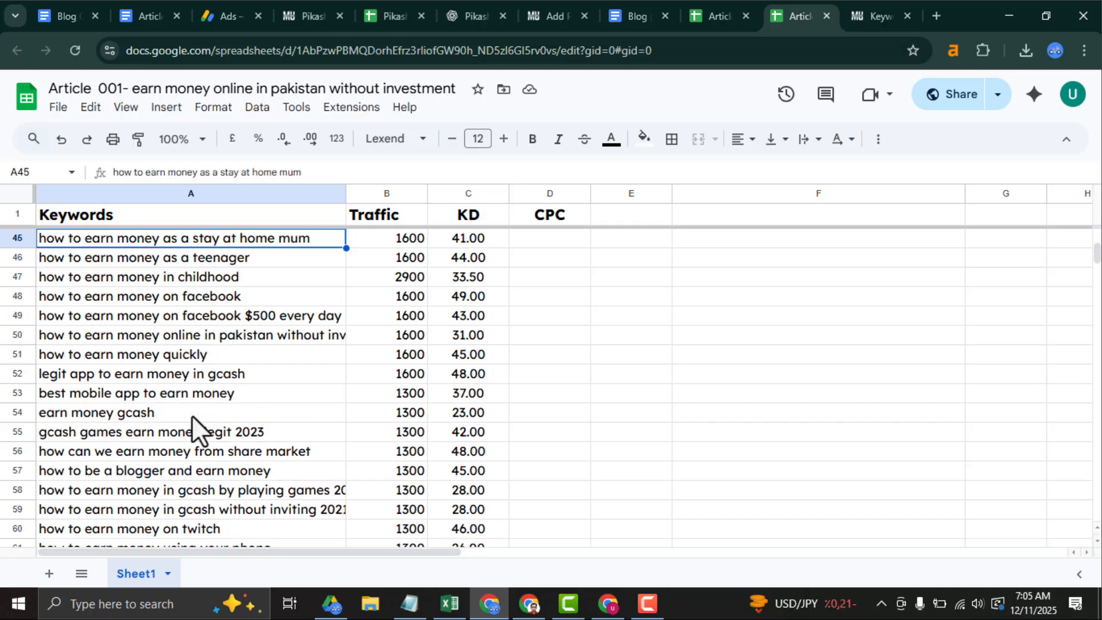
key("Down")
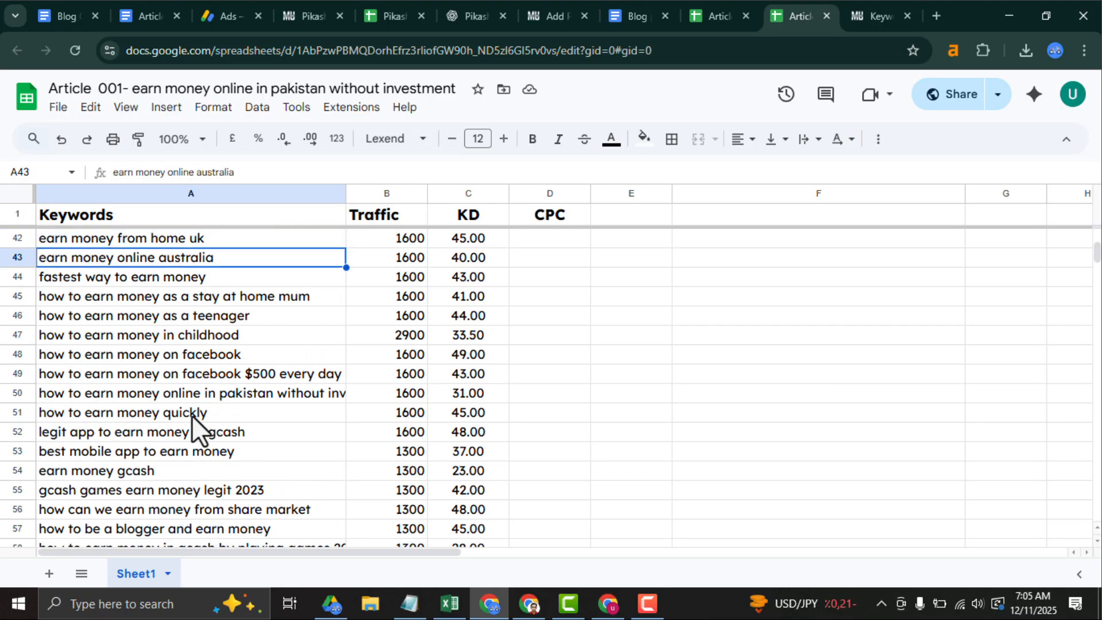
Highlight the UK and Australia keywords with their traffic and KD values, A42:C43, in yellow.
key("shift+Up")
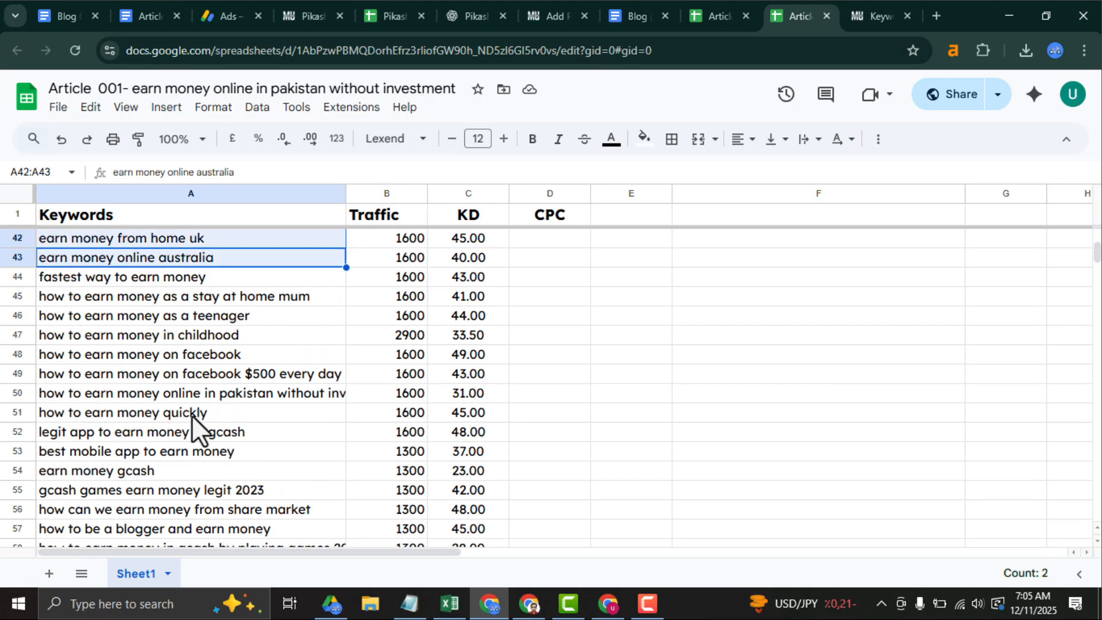
key("shift+Right")
key("shift+Right")
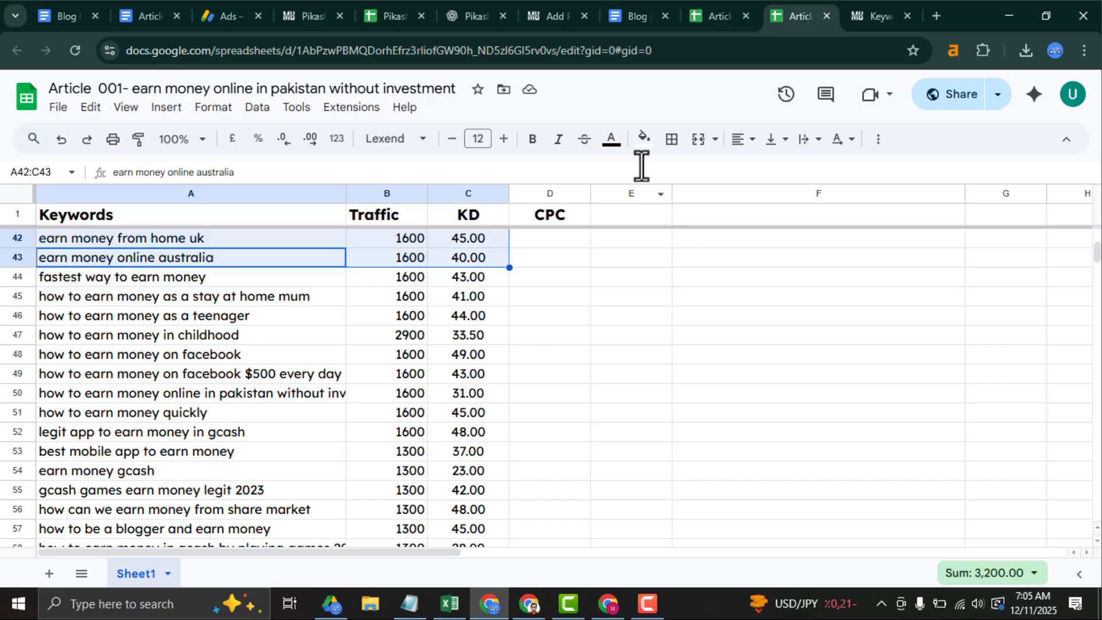
left_click(644, 141)
left_click(702, 213)
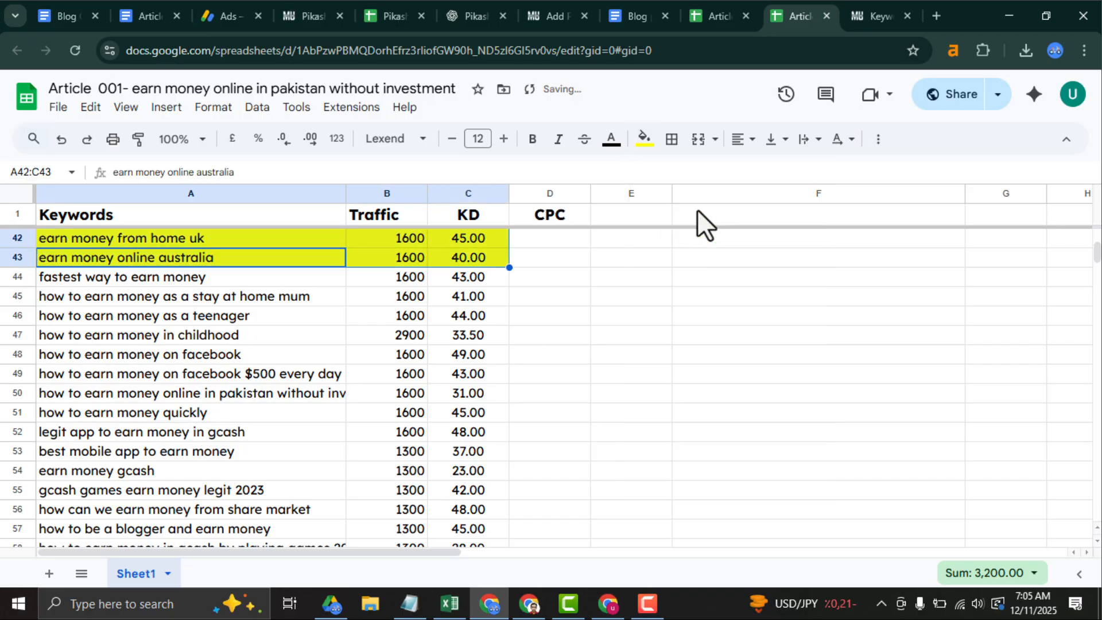
left_click(417, 261)
double_click(842, 321)
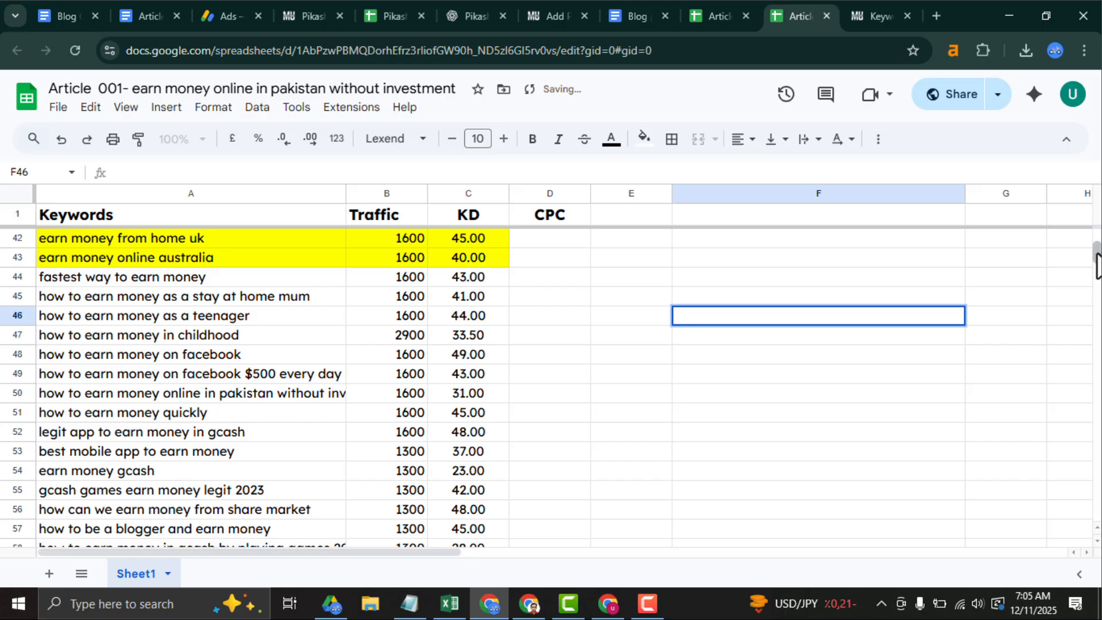
Return to the start of the list and compare the general keyword "how to earn money" in row 5 with "earn money online in pakistan" in row 2.
left_click_drag(1097, 254, 1098, 252)
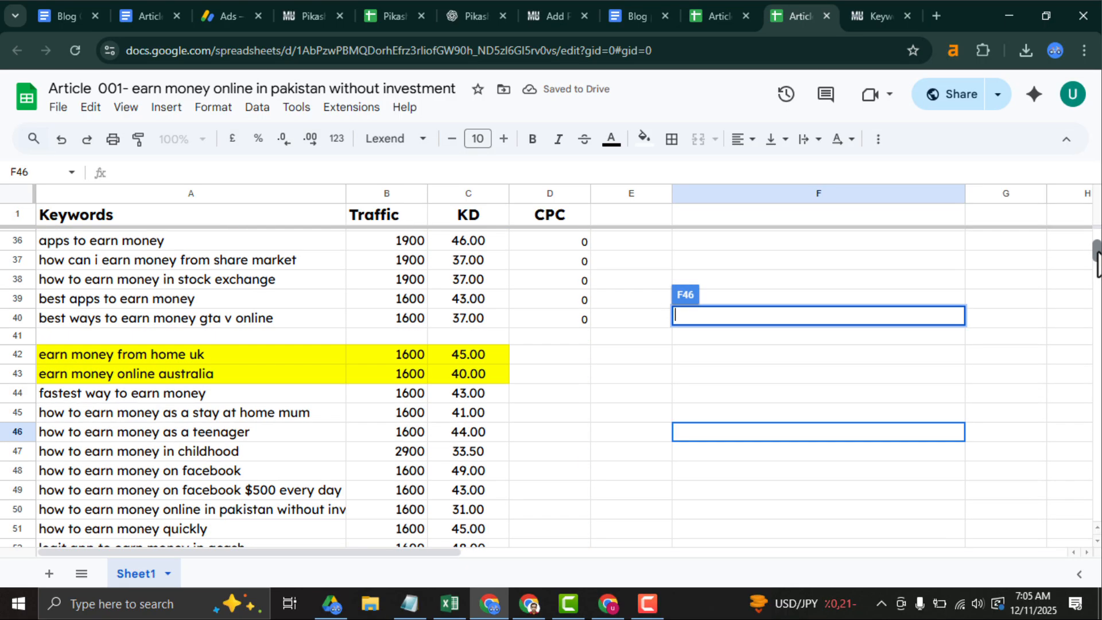
left_click(371, 372)
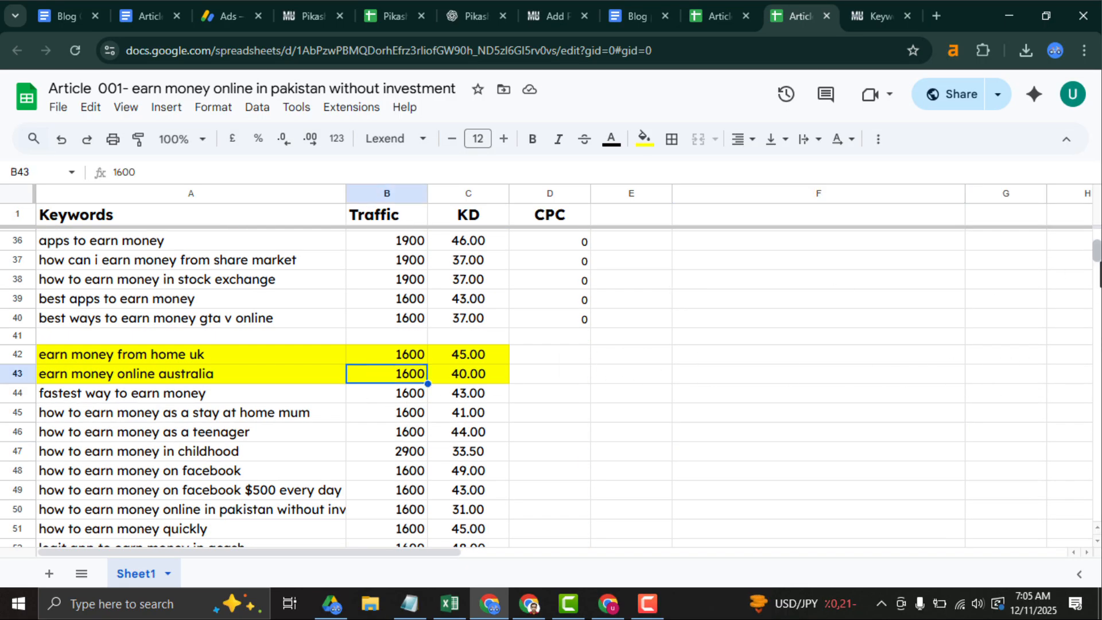
left_click_drag(1100, 258, 1100, 244)
double_click(694, 277)
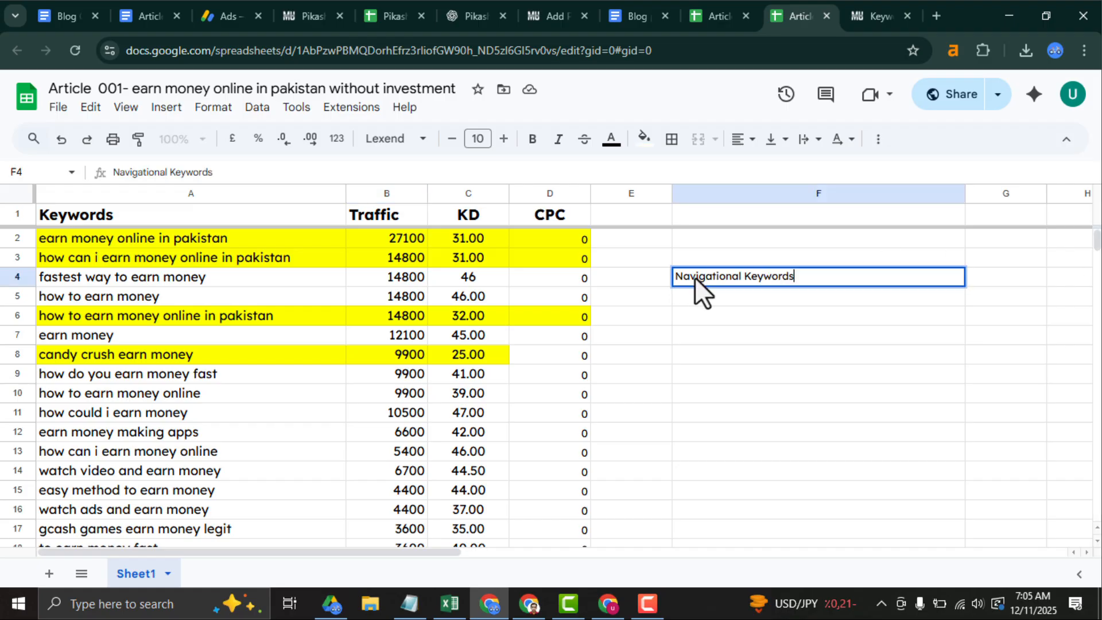
left_click(285, 395)
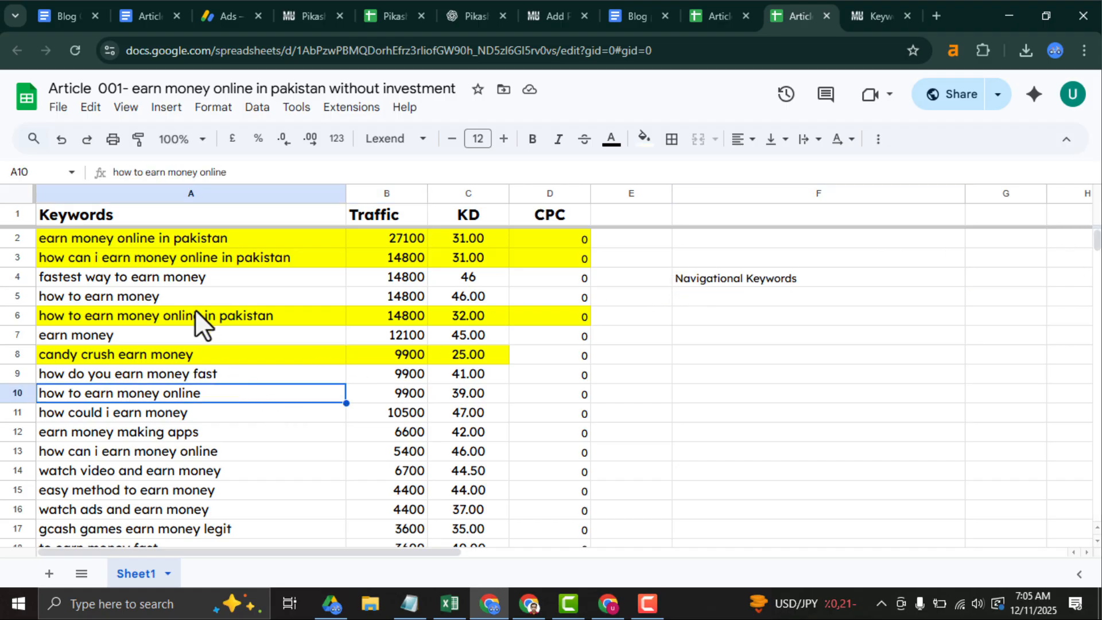
left_click_drag(178, 285, 177, 299)
left_click(177, 300)
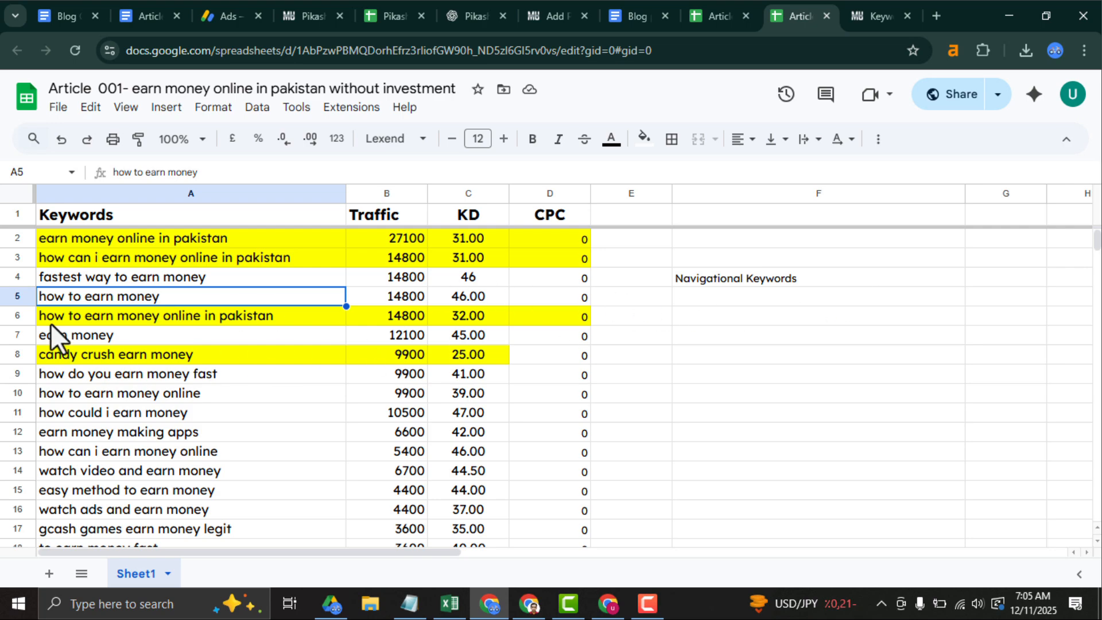
left_click(0, 289)
left_click(11, 294)
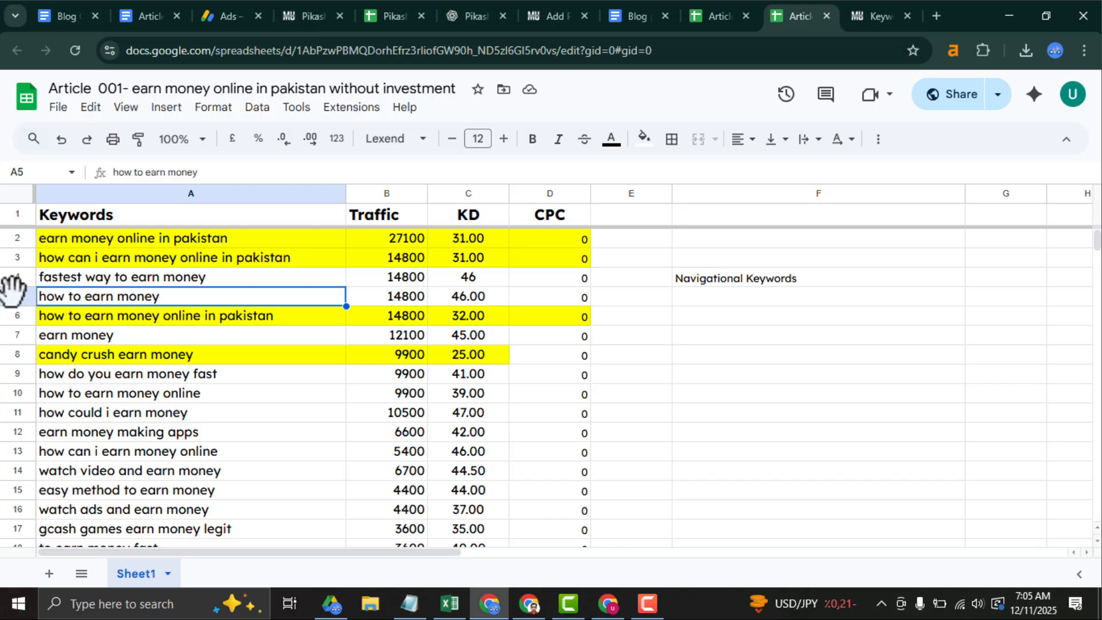
left_click(11, 294)
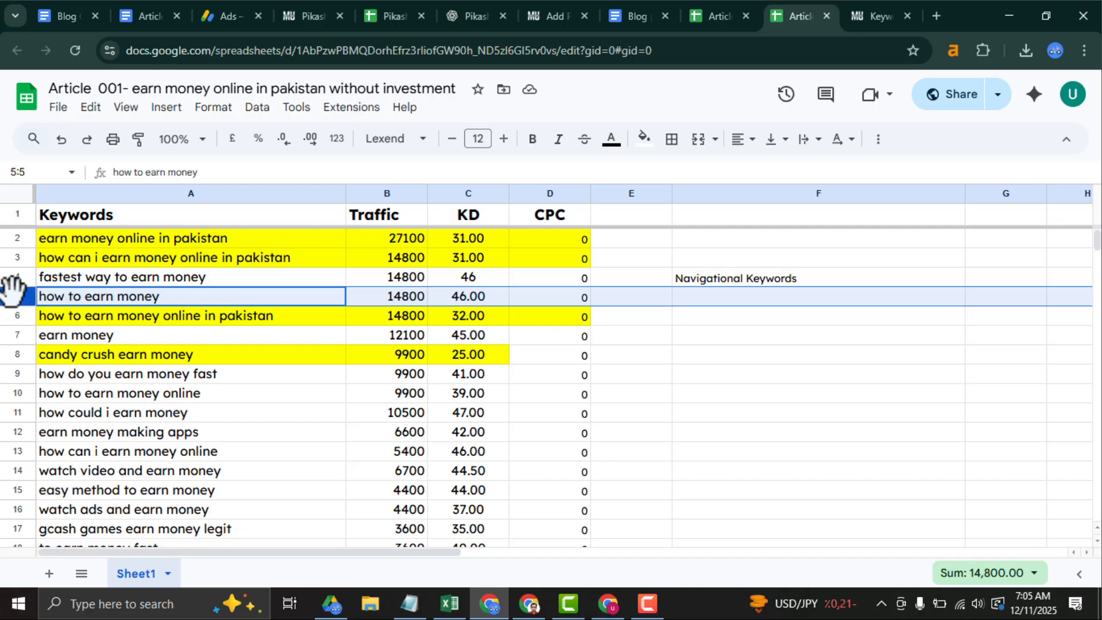
left_click(209, 243)
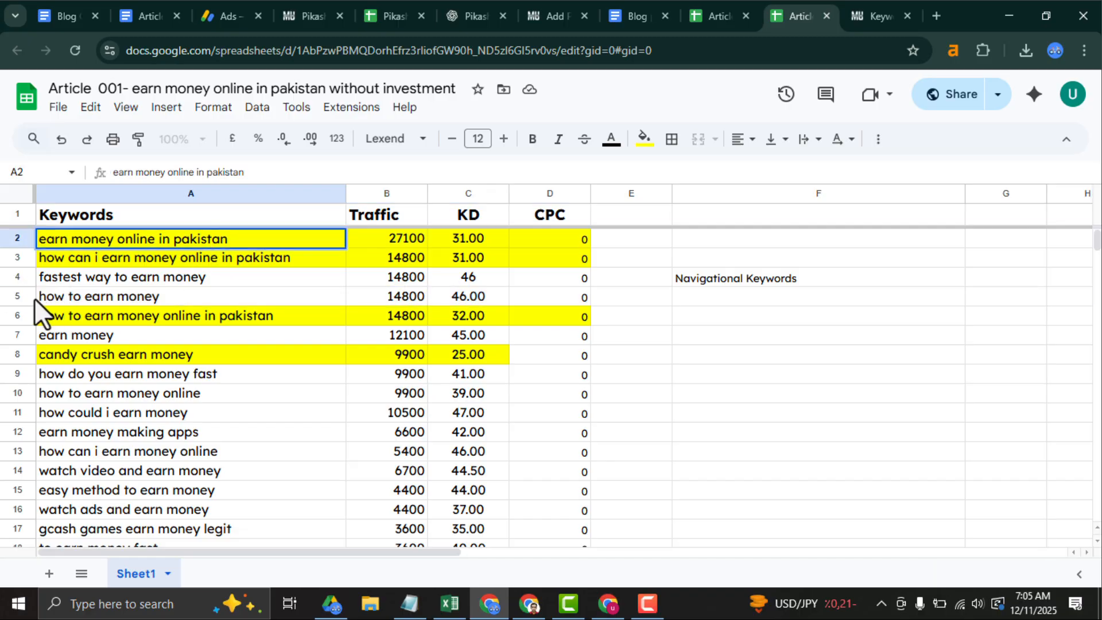
left_click(17, 294)
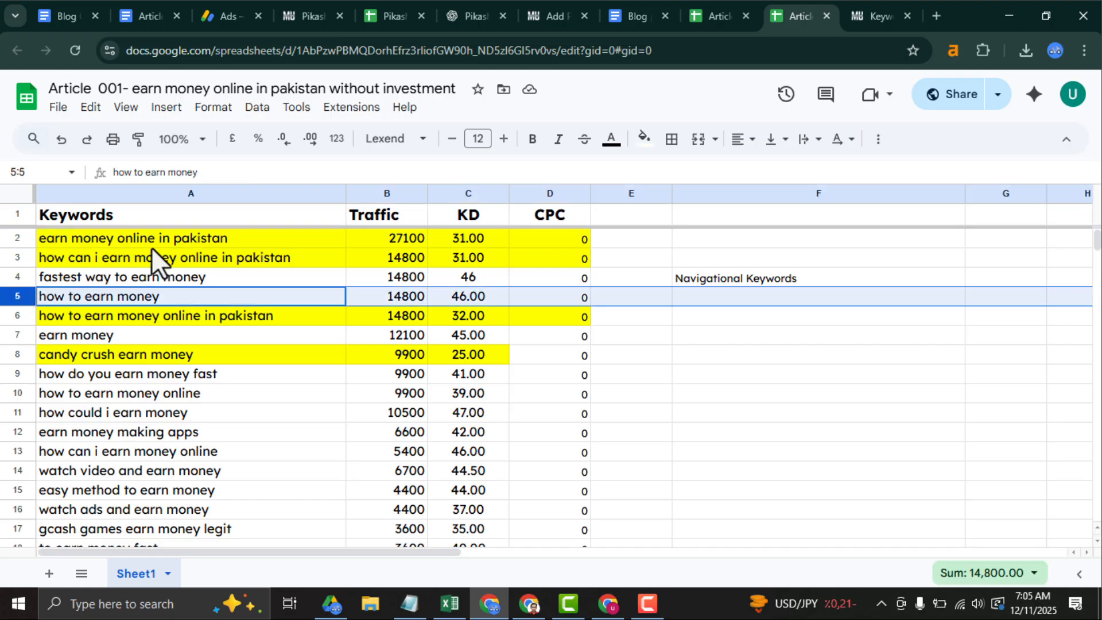
left_click(169, 242)
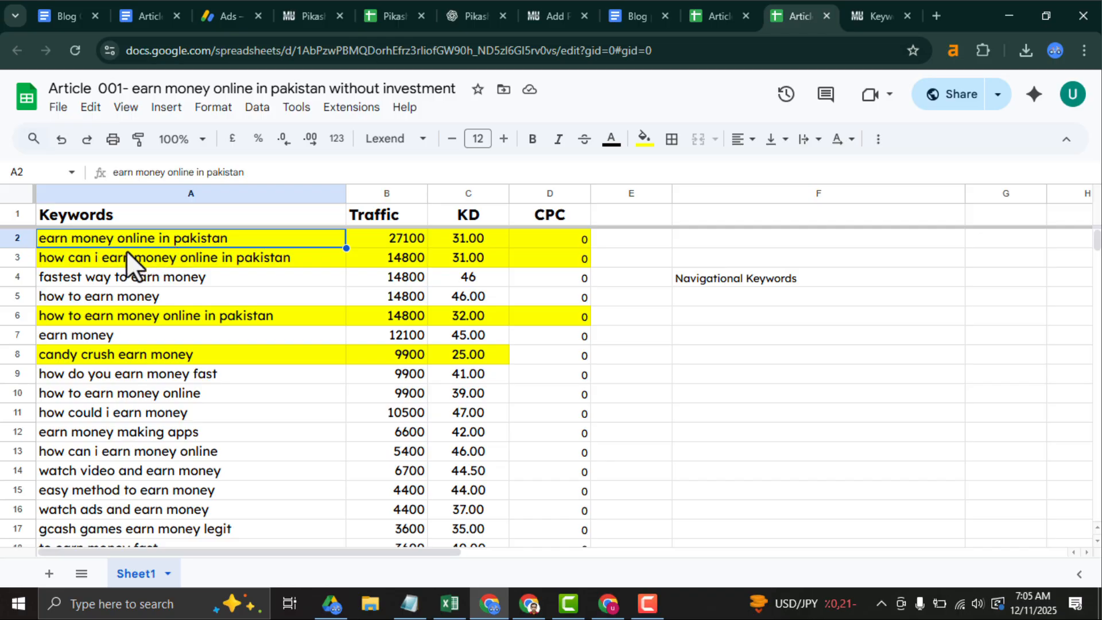
Compare the highlighted Pakistan keyword in row 3 with the general keywords in rows 4 to 9.
left_click(147, 263)
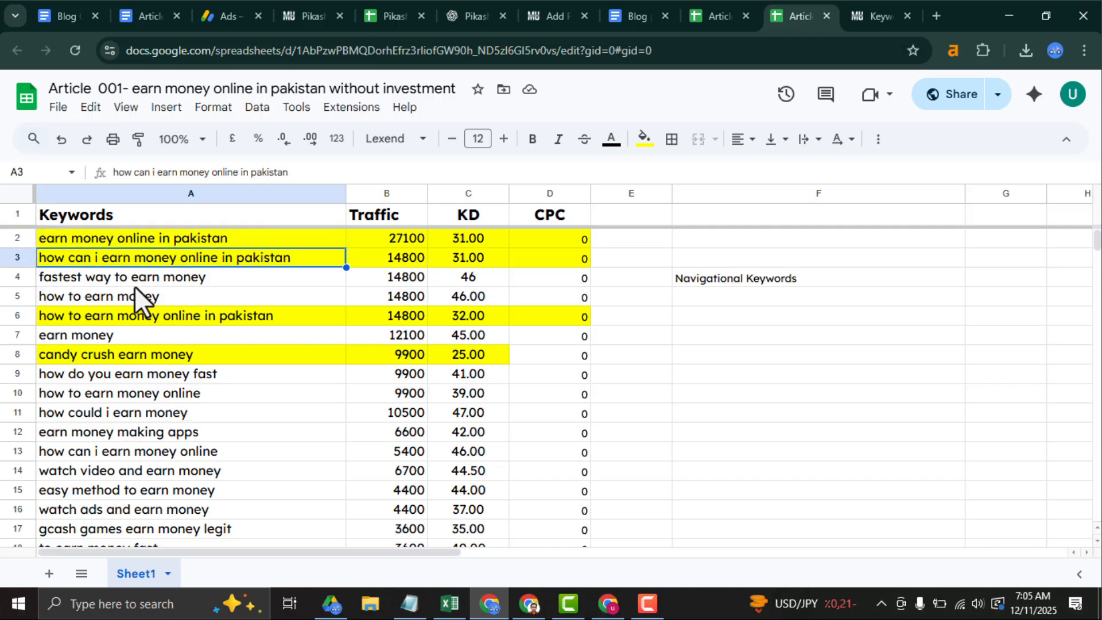
left_click_drag(134, 283, 128, 301)
left_click(121, 337)
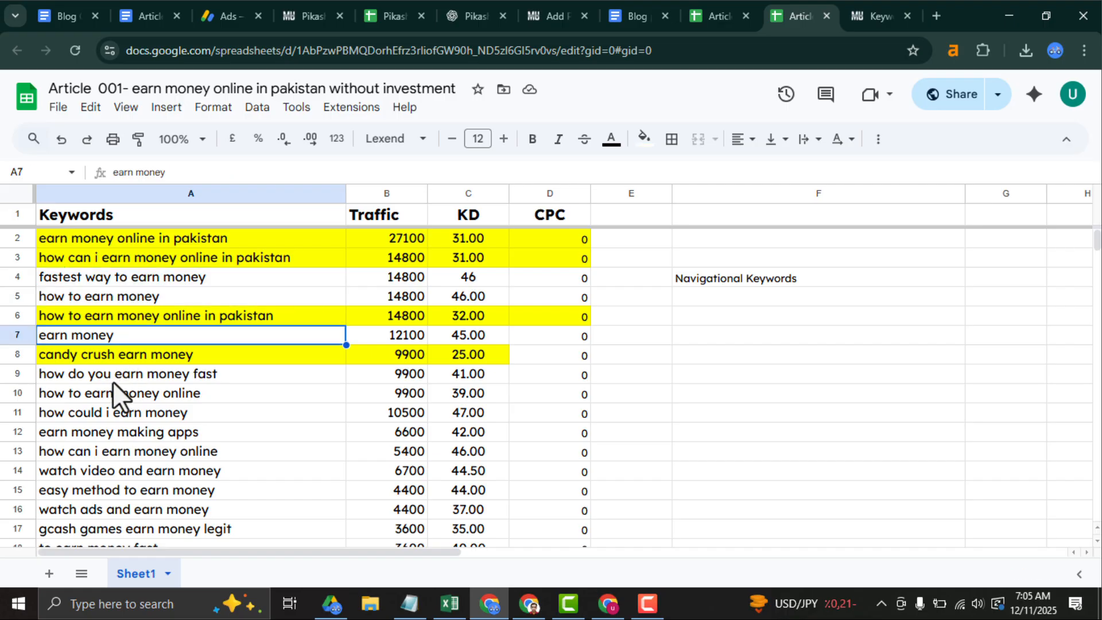
left_click(114, 377)
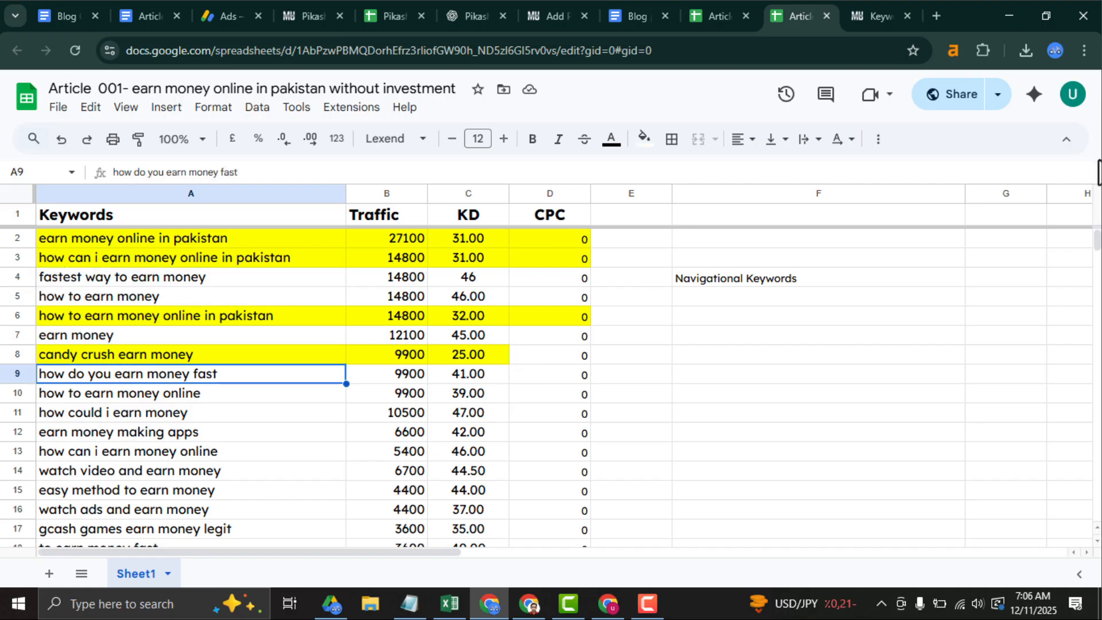
mouse_move(1096, 253)
left_mouse_down()
mouse_move(1096, 290)
mouse_move(1096, 261)
left_mouse_up()
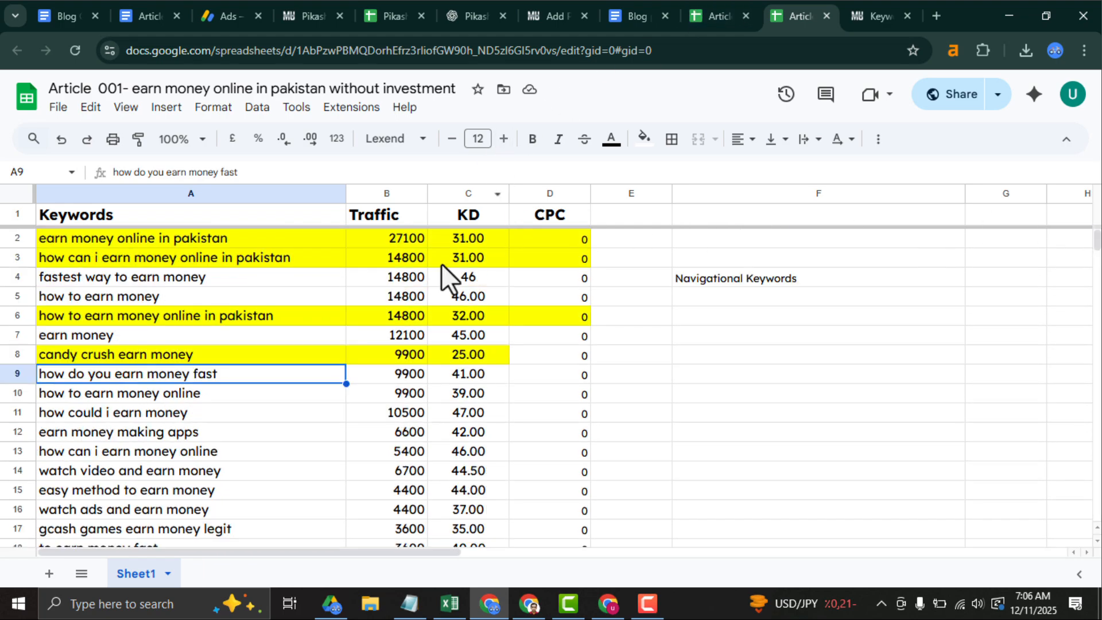
Switch to the Keyword Processor page and sort the keyword groups alphabetically by group name.
left_click(880, 16)
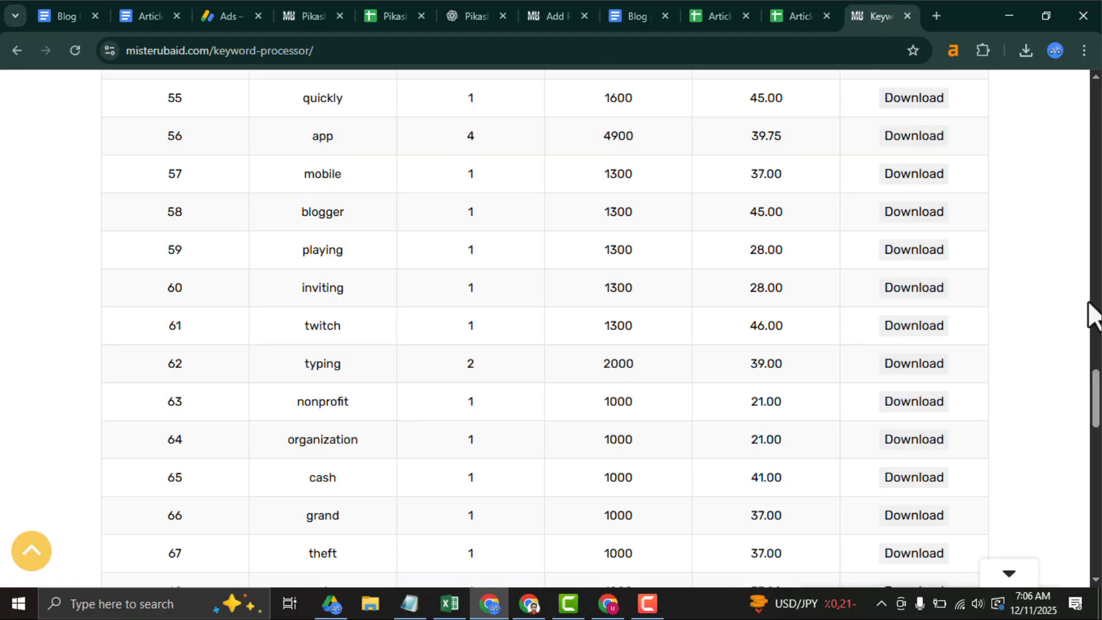
left_click_drag(1097, 396, 1097, 142)
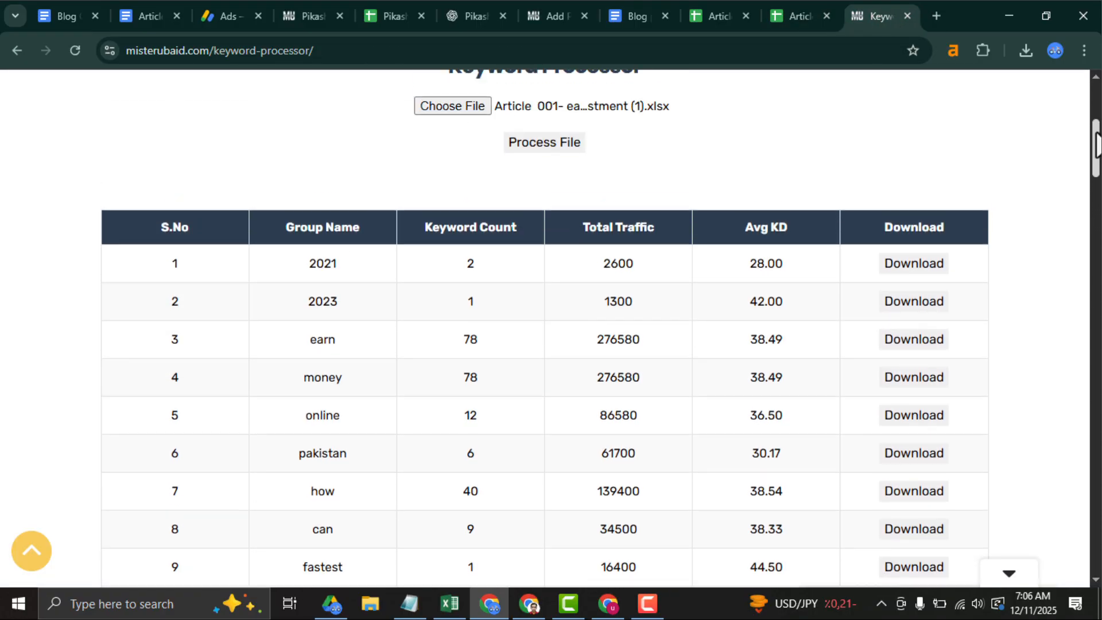
double_click(349, 230)
left_click(349, 229)
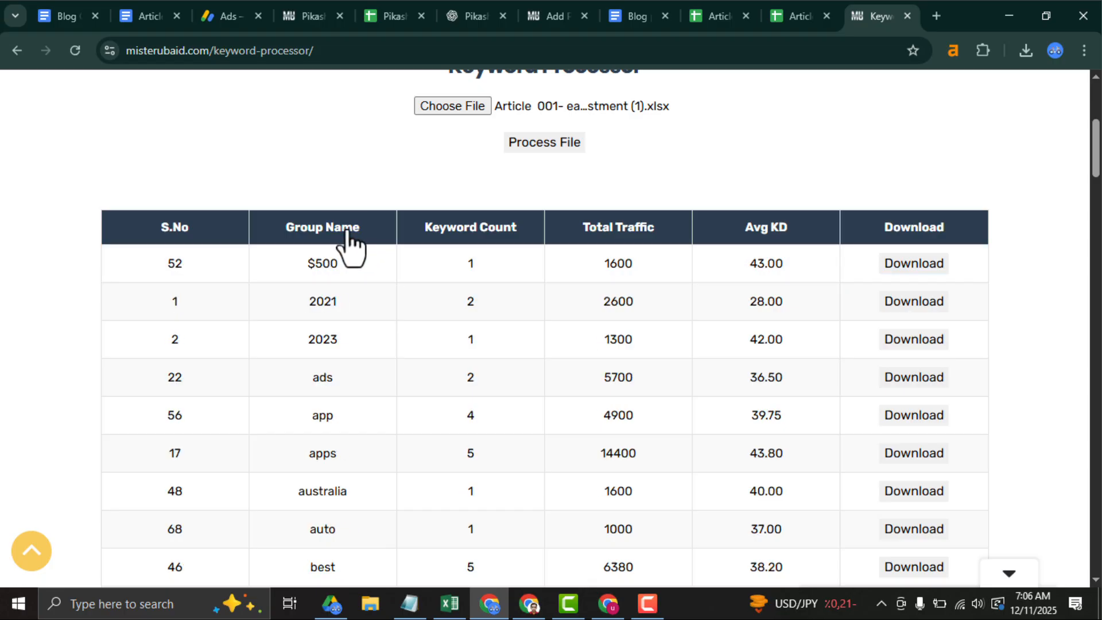
Download the "pakistan" group's keyword file and open pakistan.xlsx in Excel.
left_click_drag(1096, 169, 1089, 382)
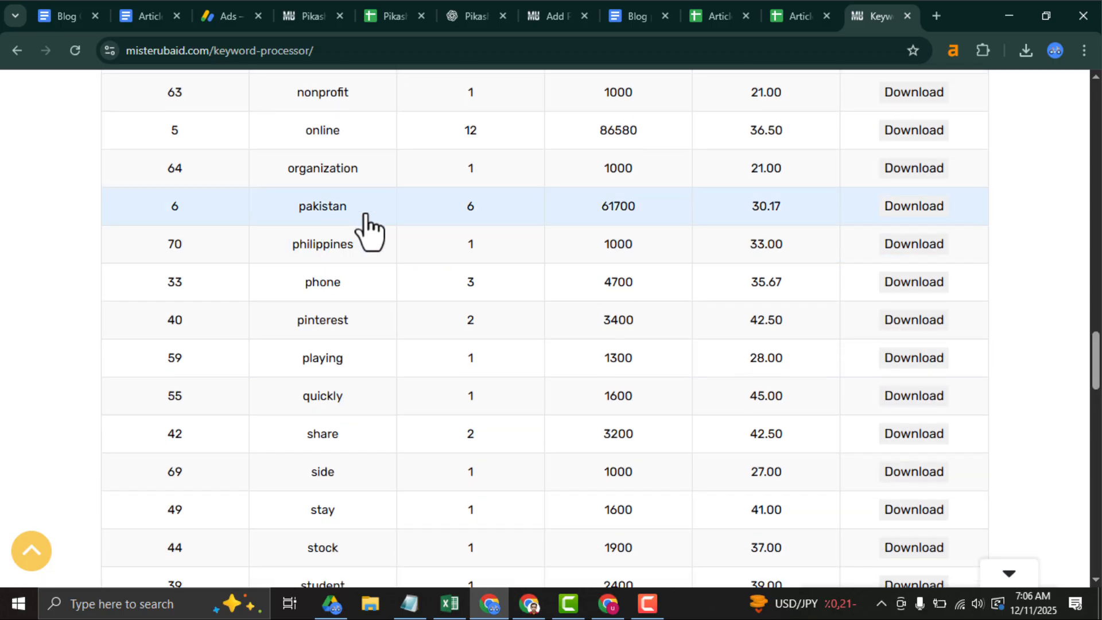
left_click(899, 213)
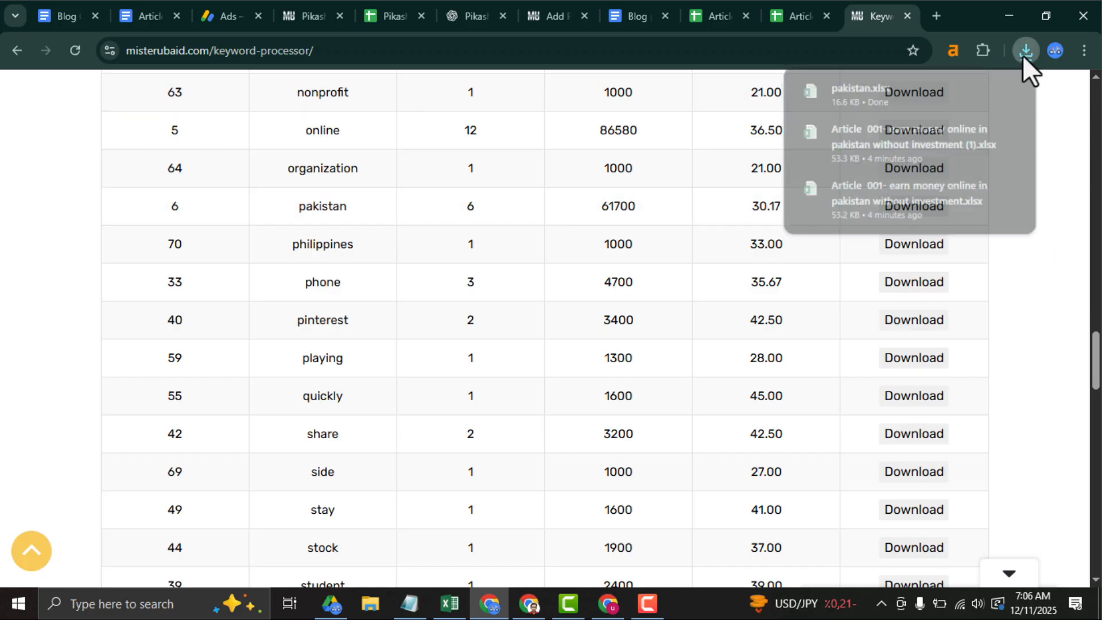
left_click(1024, 52)
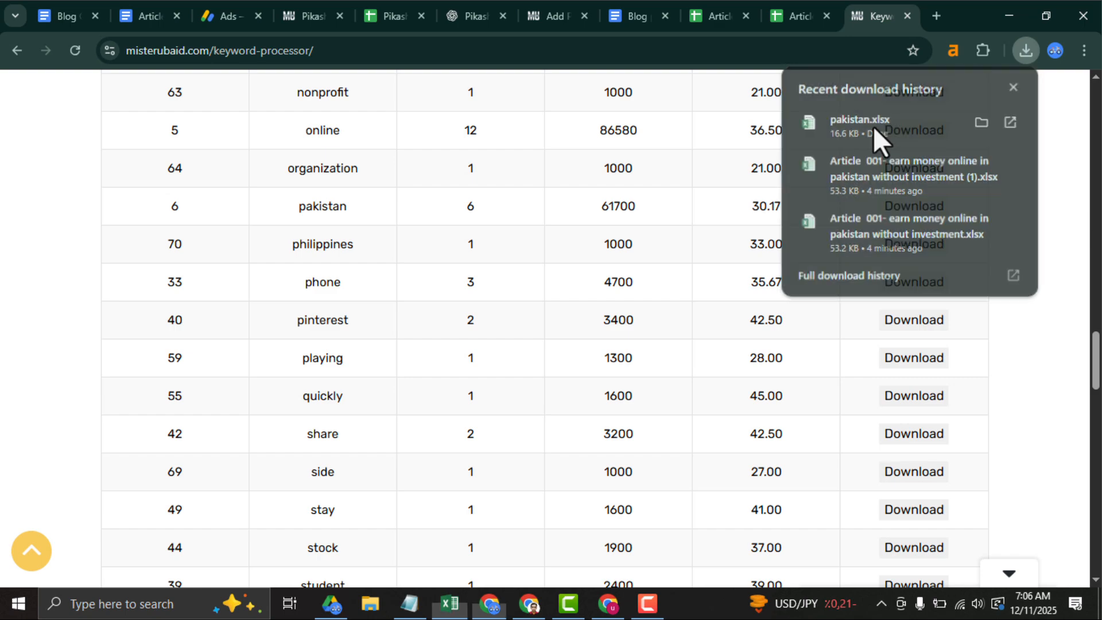
left_click(873, 126)
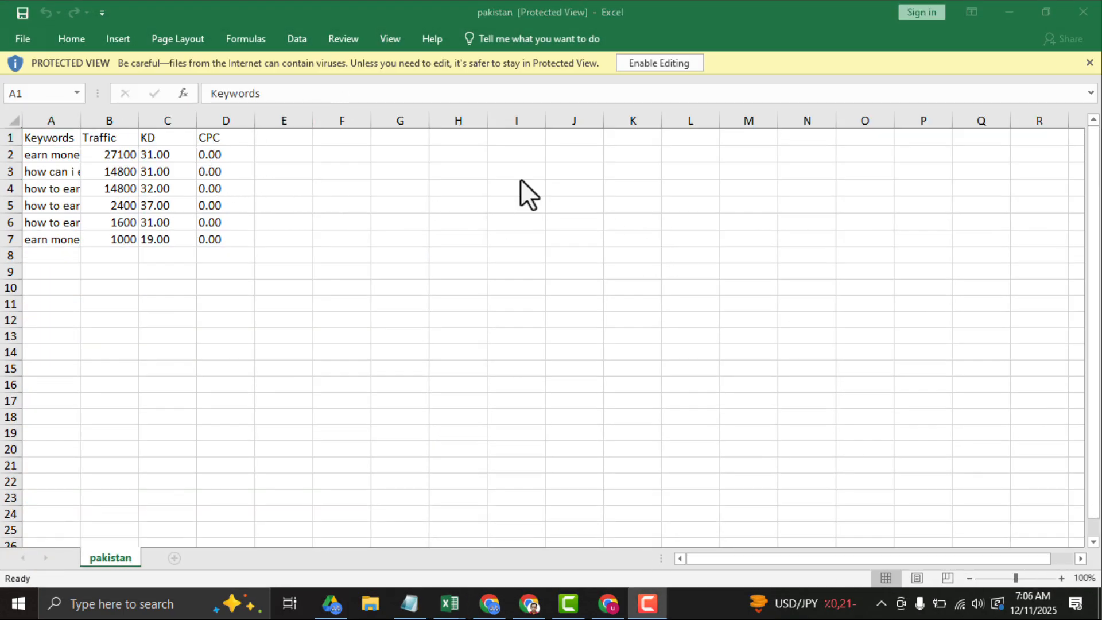
Fit all column widths to their contents in the pakistan workbook and review the keywords in rows 2 to 7.
left_click(13, 121)
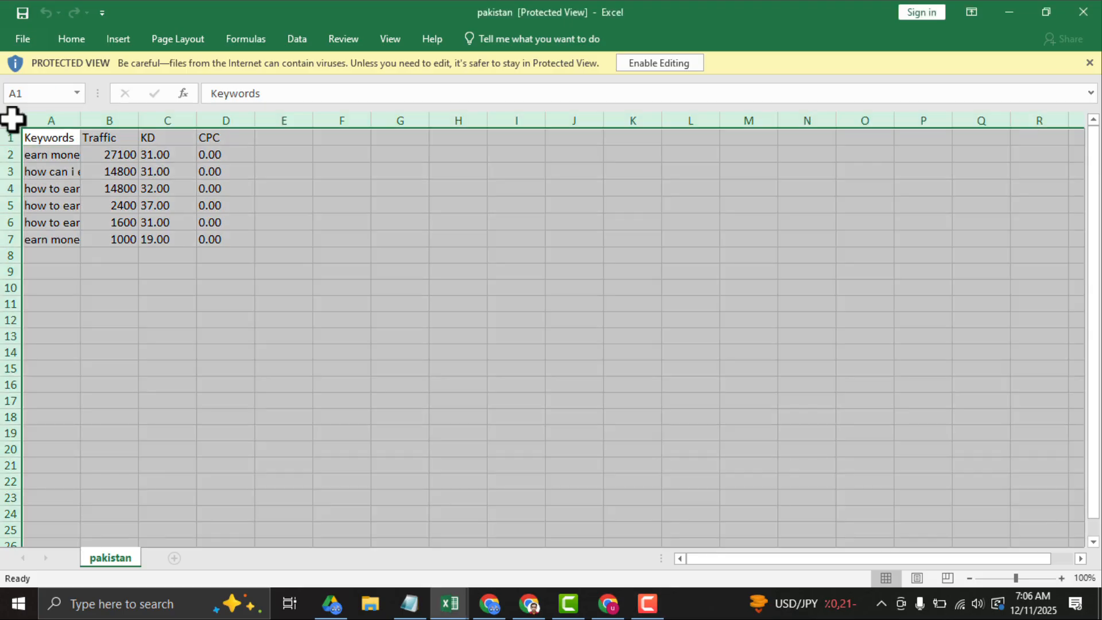
double_click(81, 121)
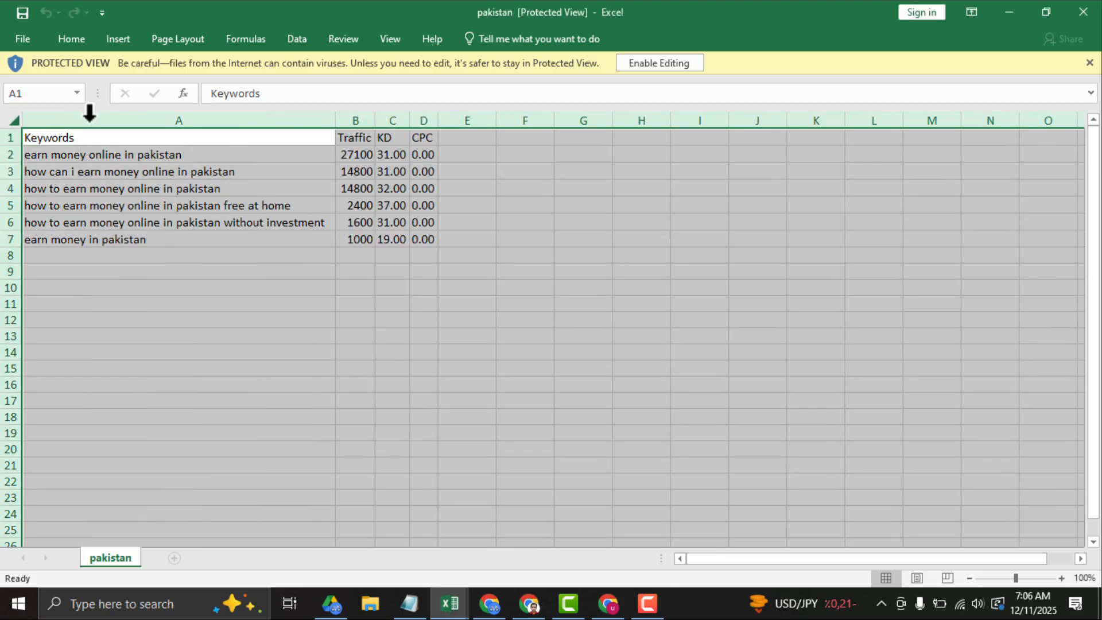
left_click(187, 252)
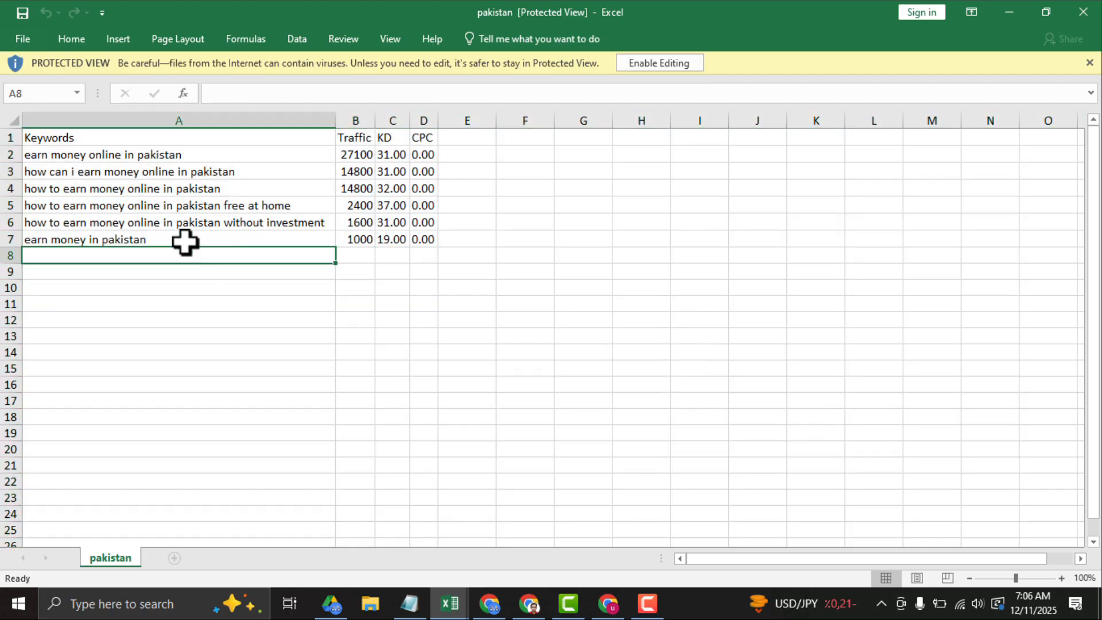
left_click_drag(91, 155, 431, 236)
left_click(426, 235)
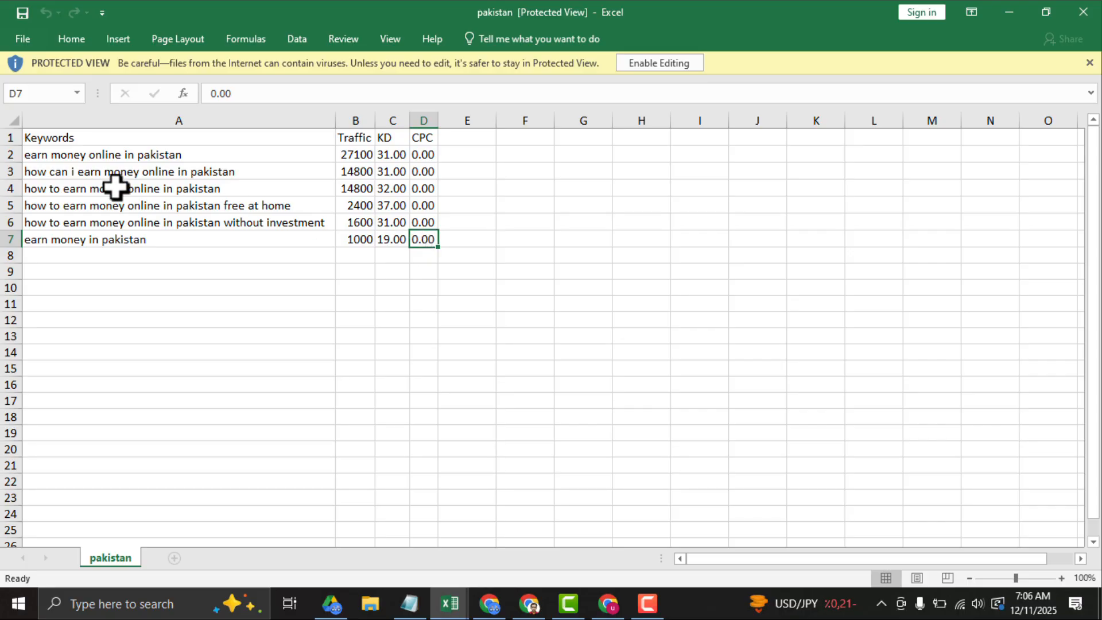
left_click_drag(64, 166, 230, 236)
left_click(230, 235)
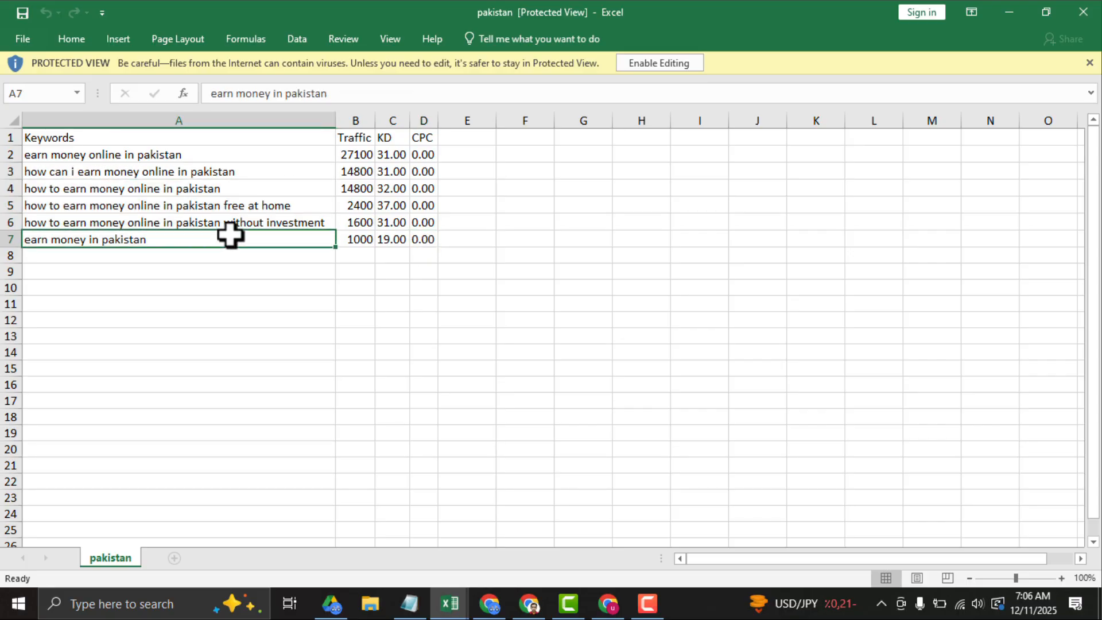
Minimize the pakistan workbook and close the picasso workbook without saving its changes.
left_click(1008, 12)
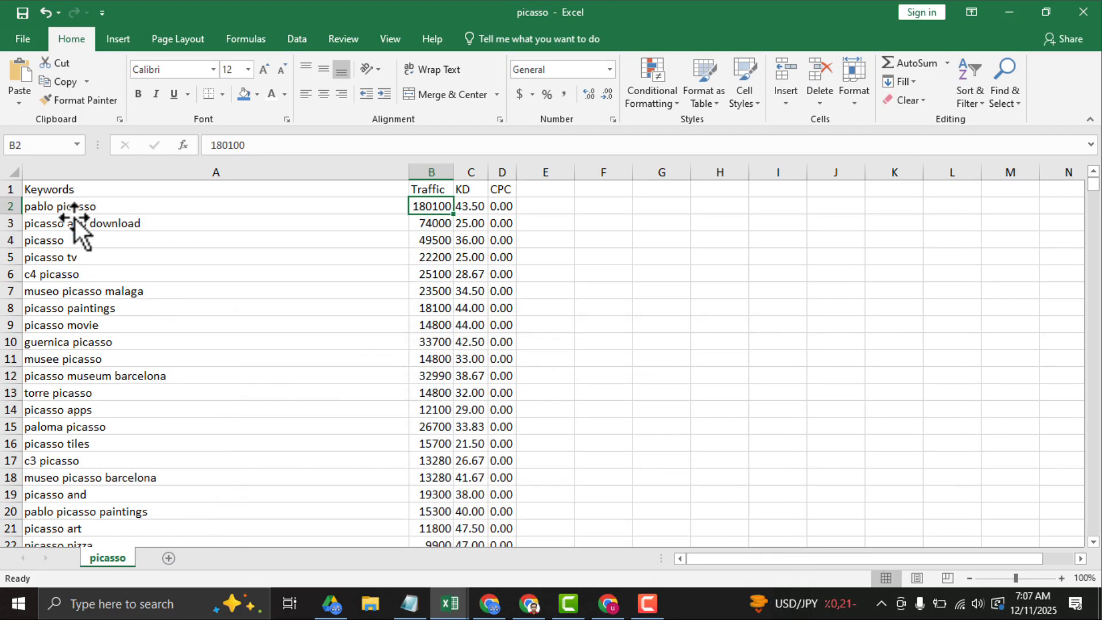
left_click(1082, 13)
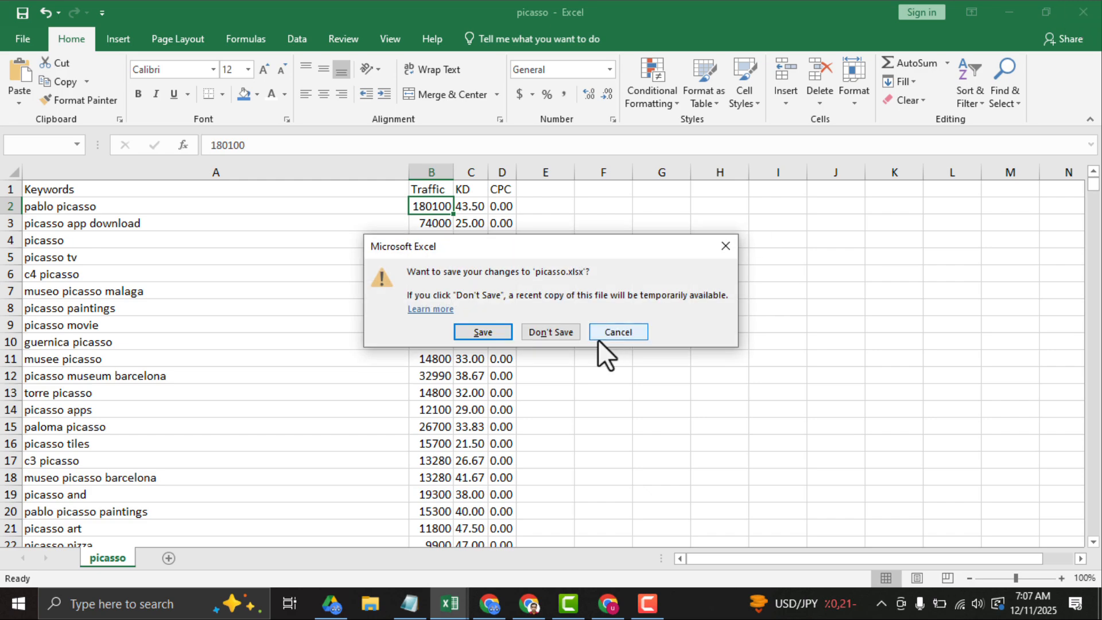
left_click(557, 332)
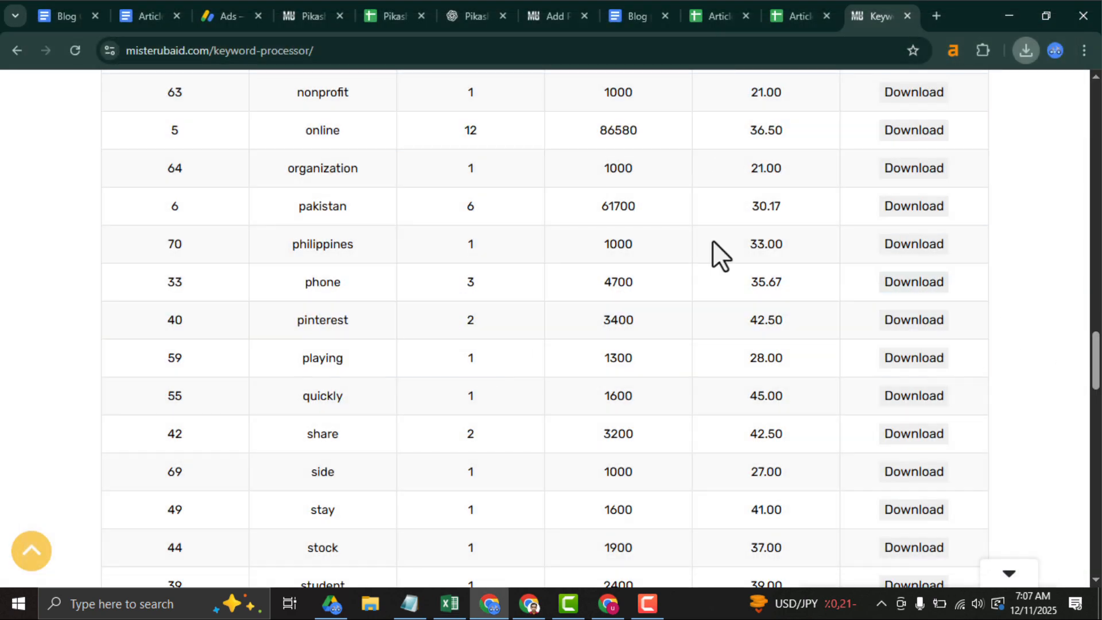
Back on the Keyword Processor page, check the "pakistan" group name, and download and open the "online" group's keyword file.
left_click_drag(293, 208, 351, 210)
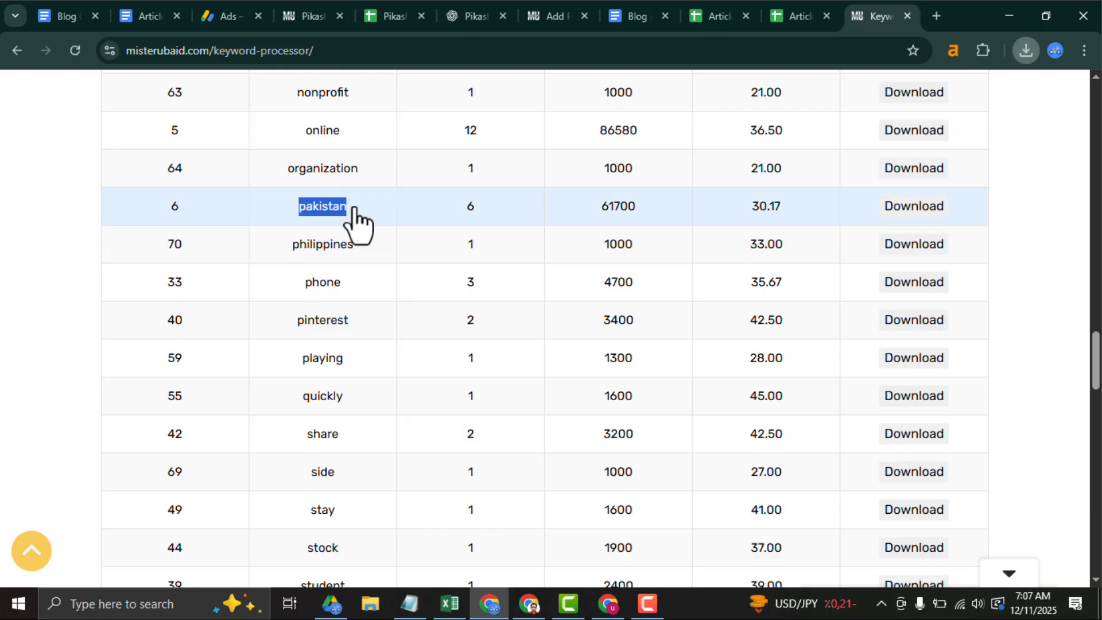
left_click(356, 209)
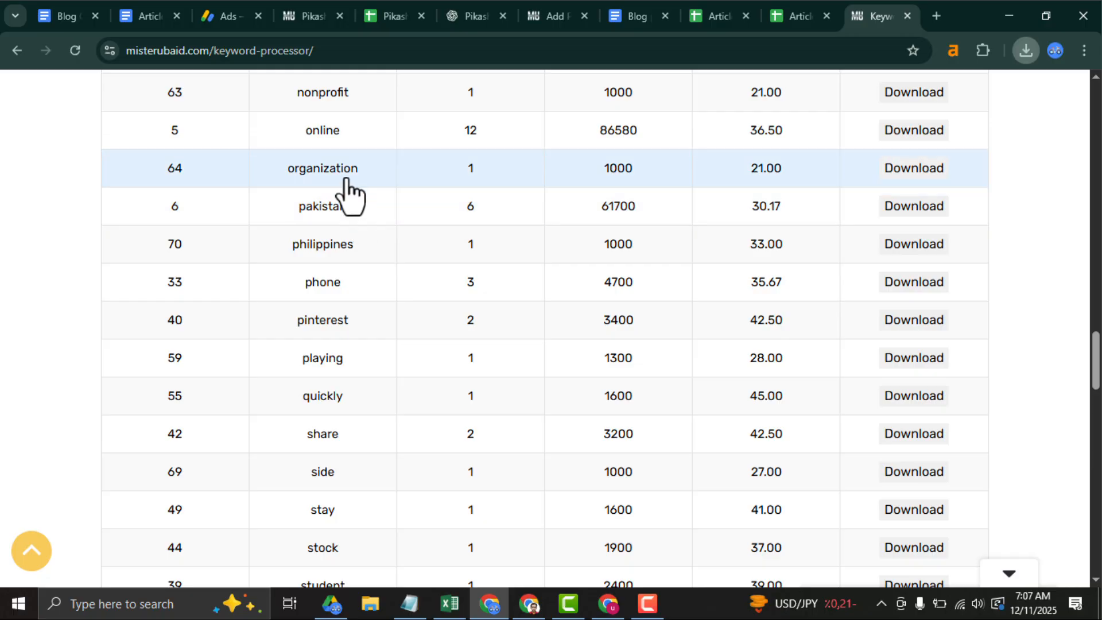
left_click(944, 138)
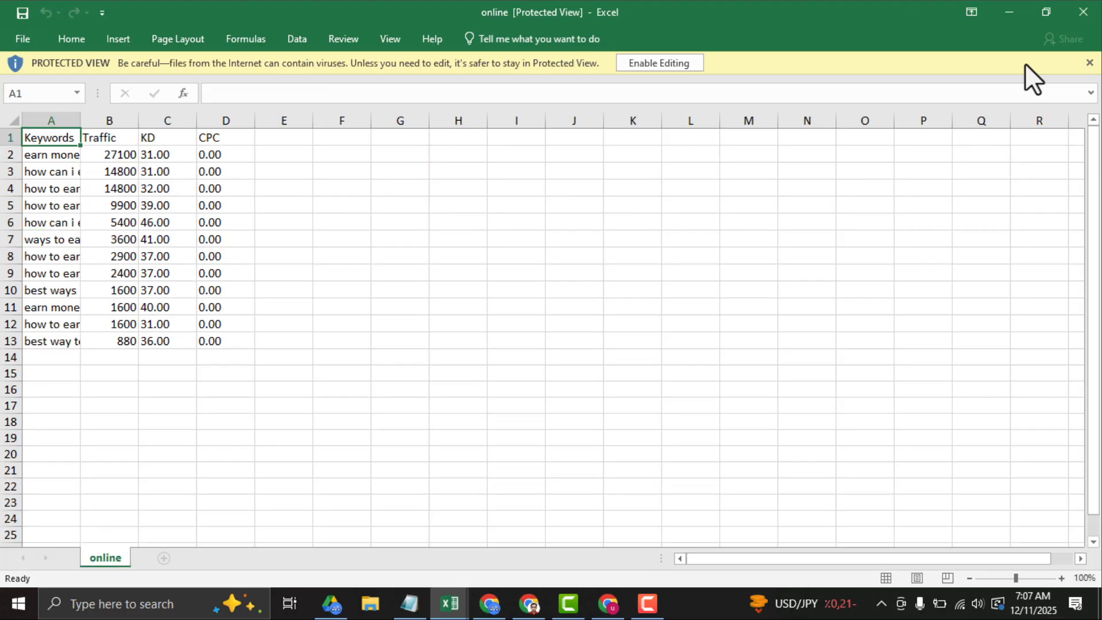
Fit the Keywords column to its contents in the online workbook and examine the Pakistan keywords in rows 12, 9 and 2 to 4.
double_click(79, 120)
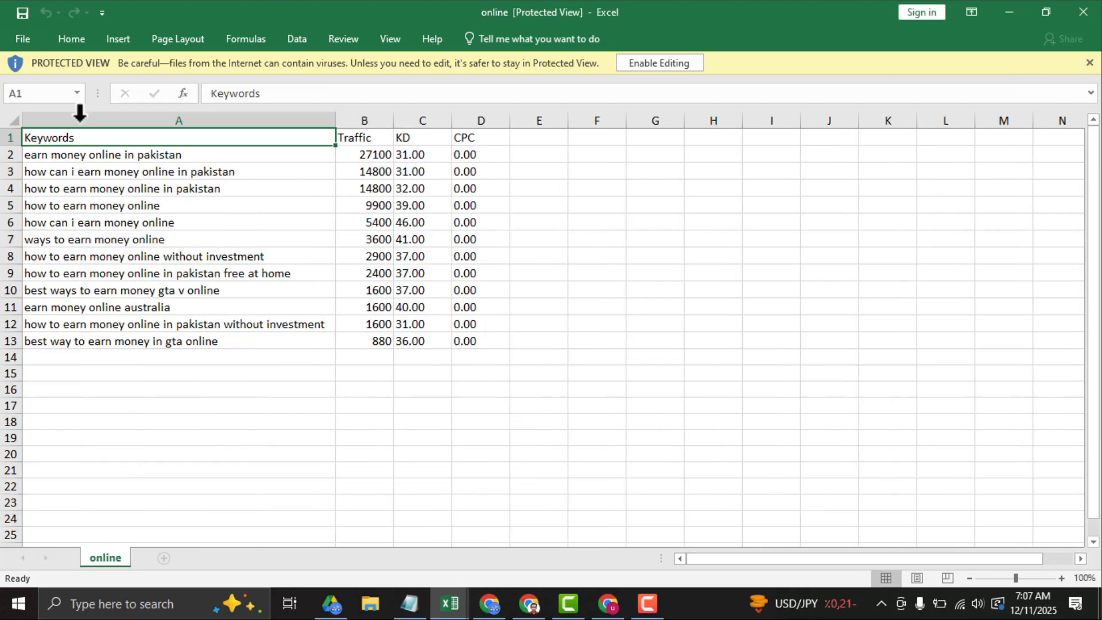
left_click(197, 342)
left_click(6, 324)
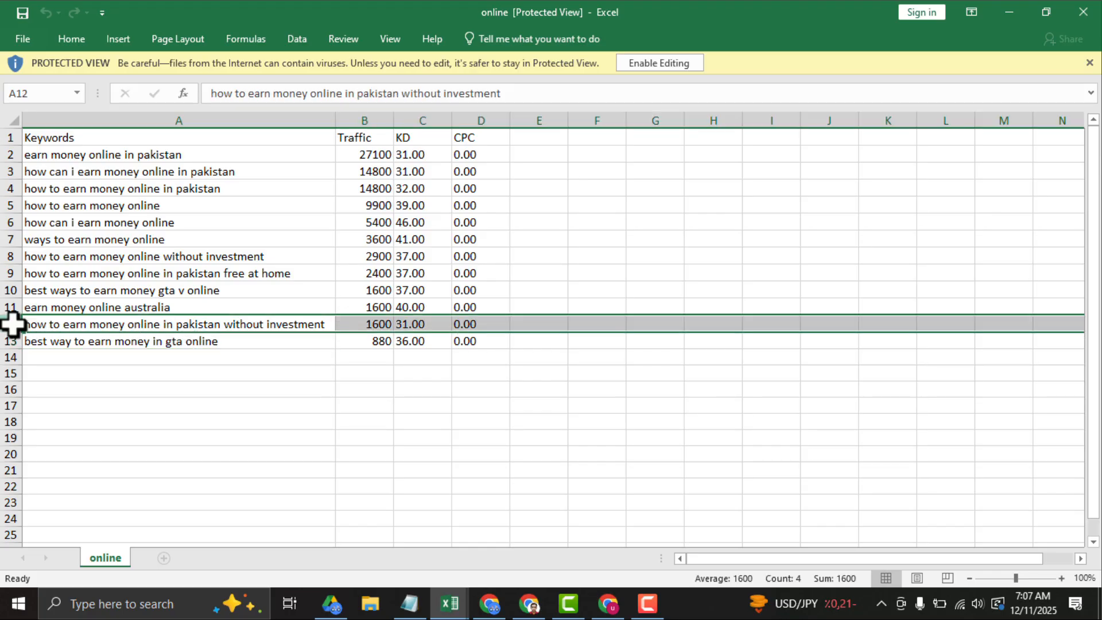
left_click(5, 273)
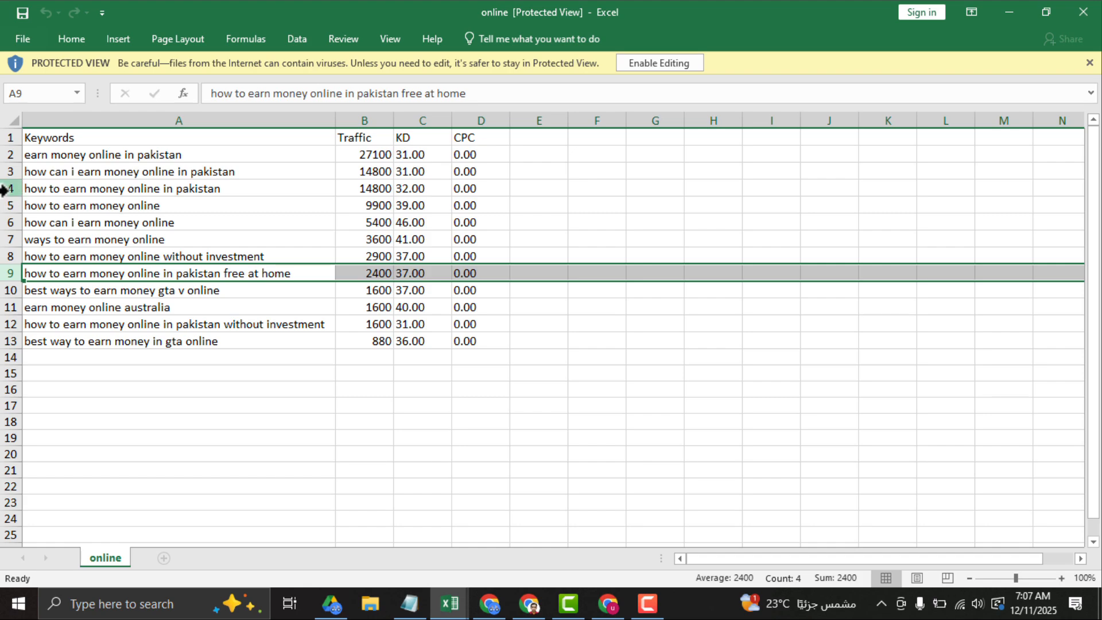
left_click_drag(5, 189, 5, 158)
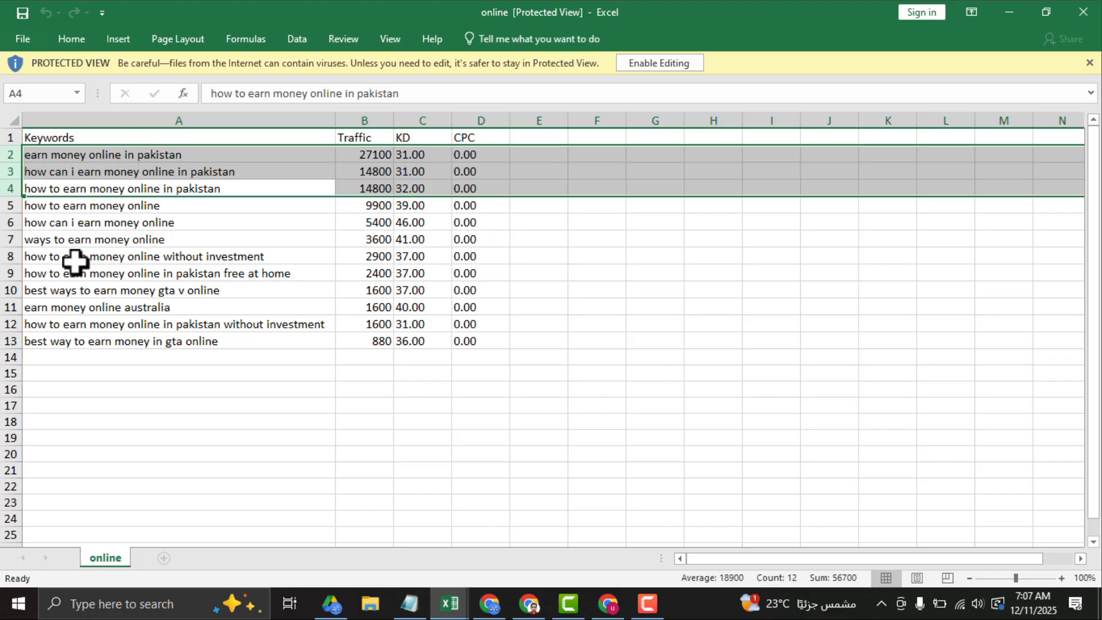
left_click(68, 240)
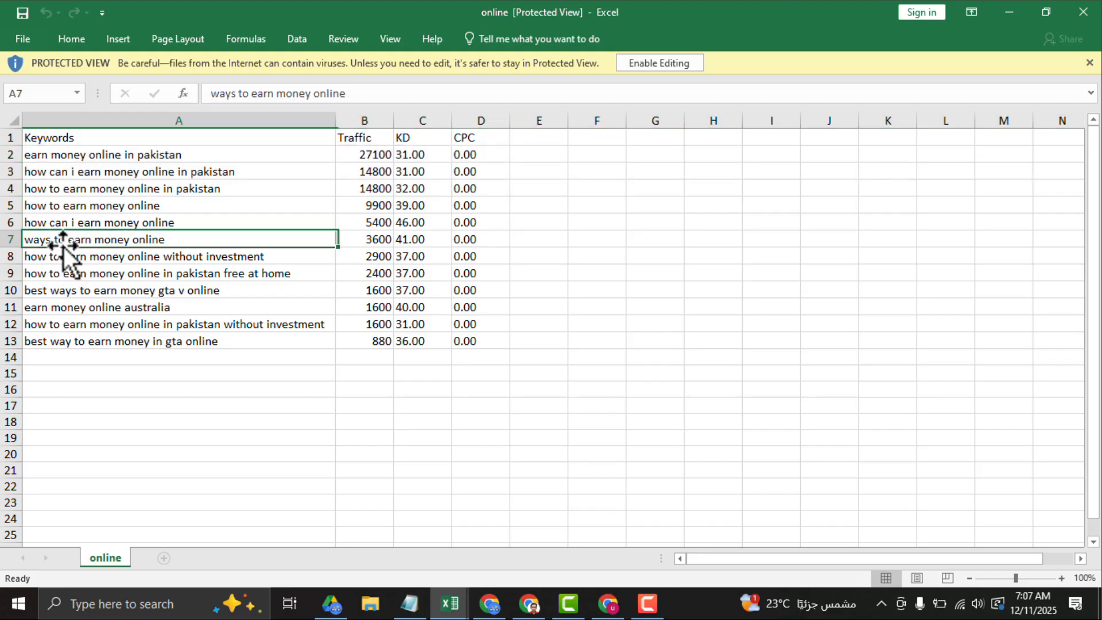
Minimize both workbooks to return to the Keyword Processor page, and examine the "nonprofit" group's keyword count, traffic and average KD.
left_click(1009, 15)
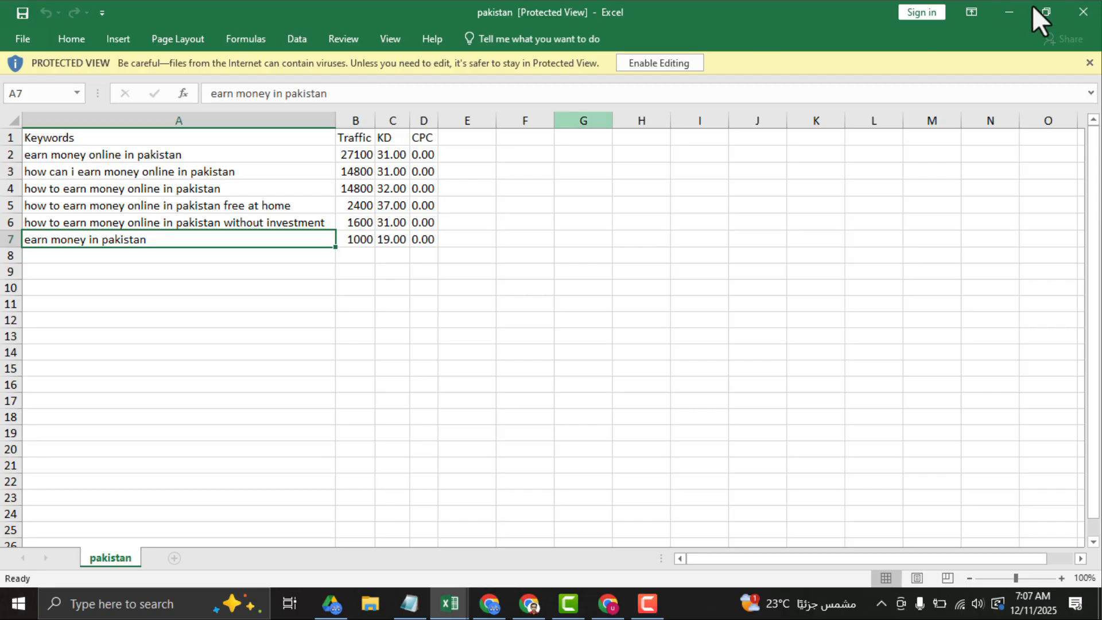
left_click(1011, 12)
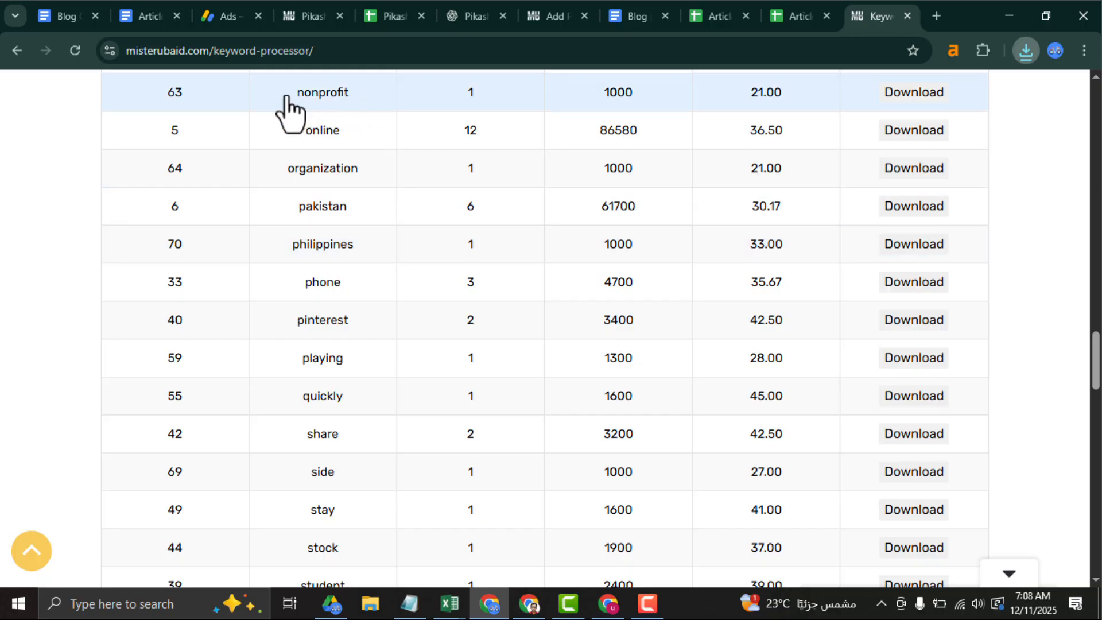
left_click_drag(300, 93, 364, 93)
left_click_drag(459, 93, 512, 94)
left_click_drag(536, 93, 814, 94)
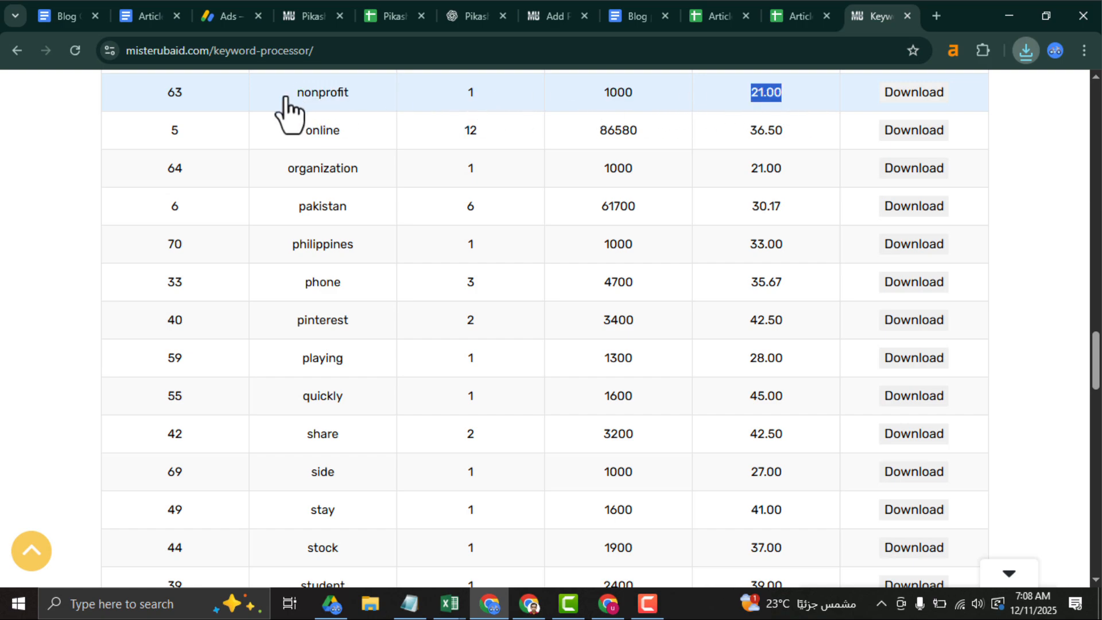
left_click_drag(295, 94, 366, 100)
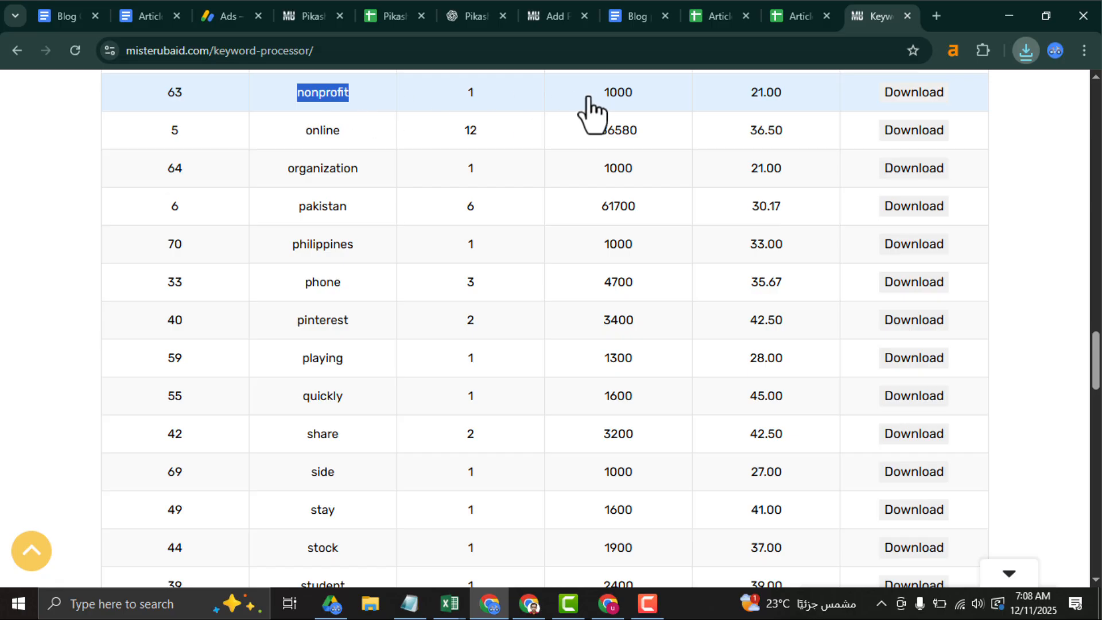
Look through the remaining groups to the end of the table, checking the "watch" and "way" groups.
left_click_drag(1096, 356, 1096, 351)
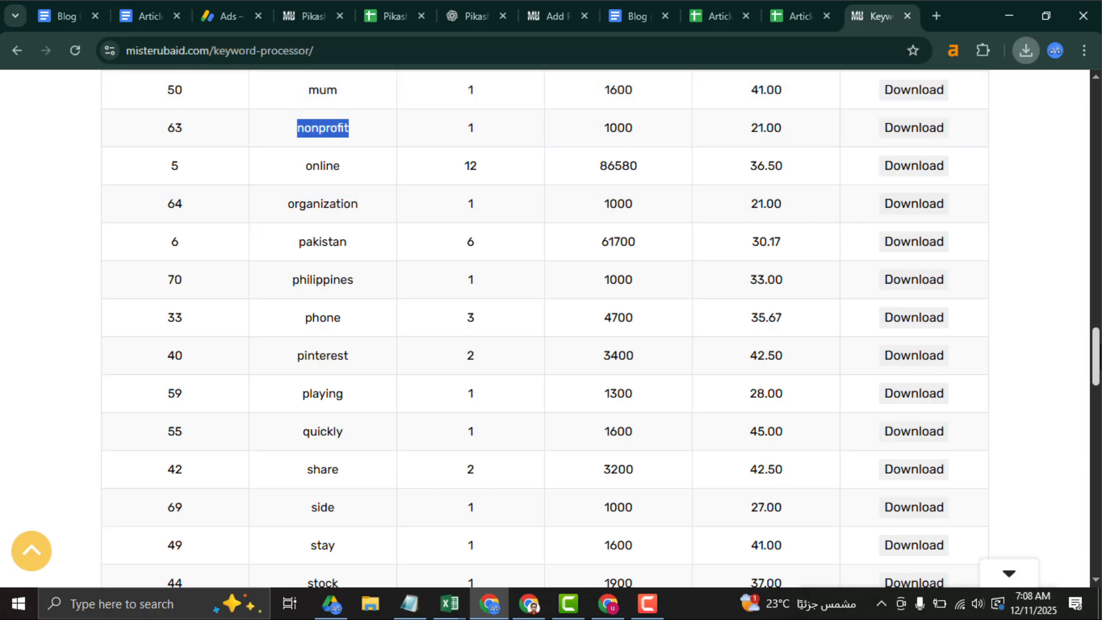
left_click_drag(1097, 367, 1096, 454)
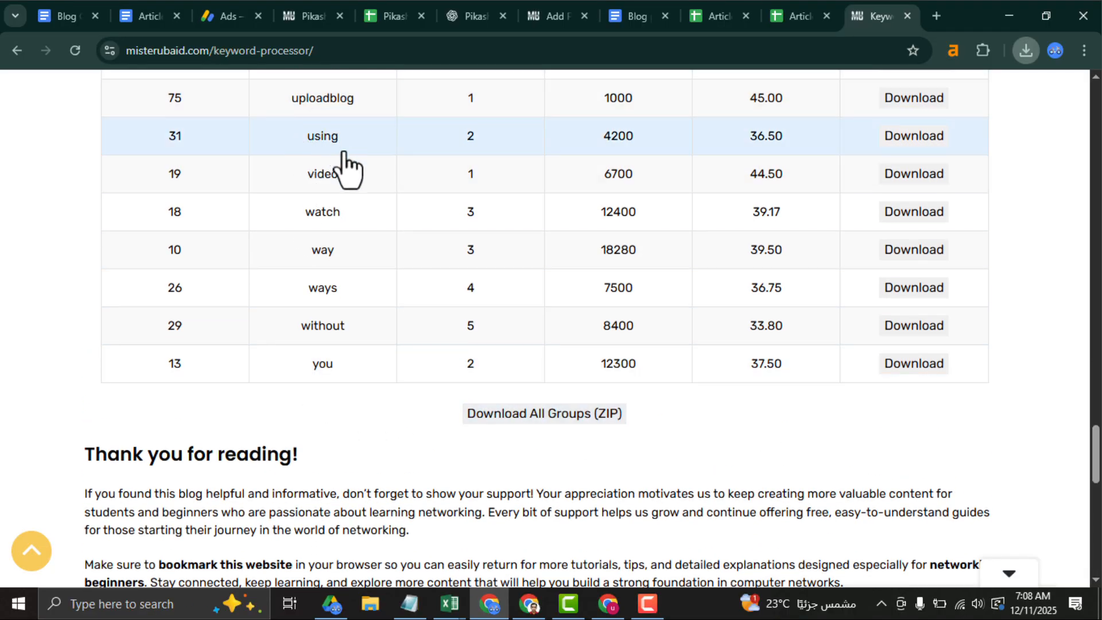
left_click_drag(294, 214, 354, 219)
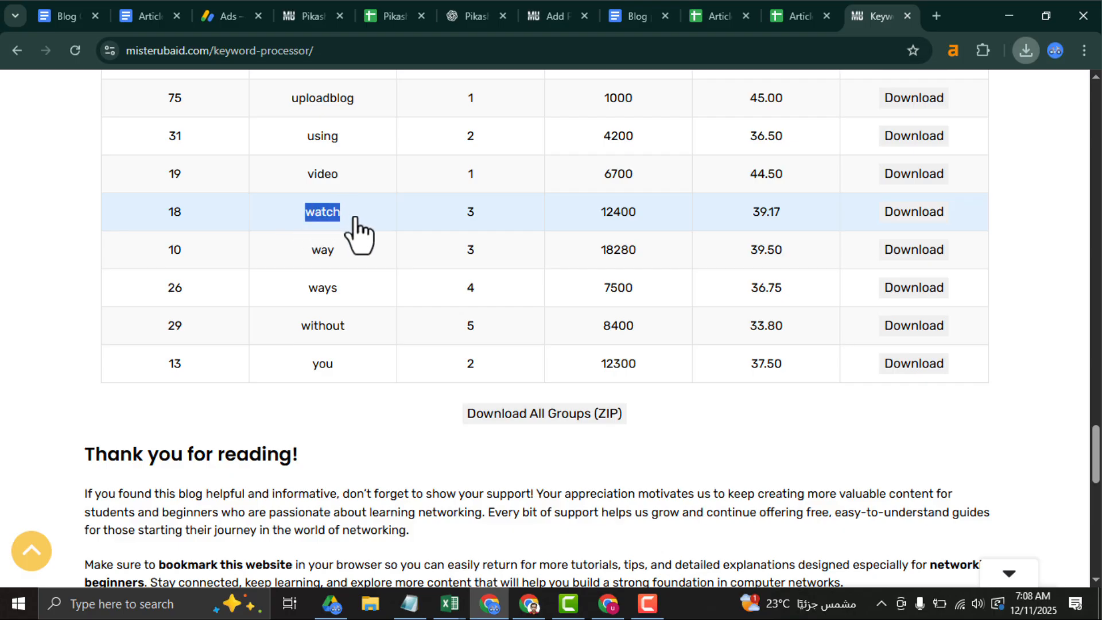
left_click_drag(298, 251, 348, 257)
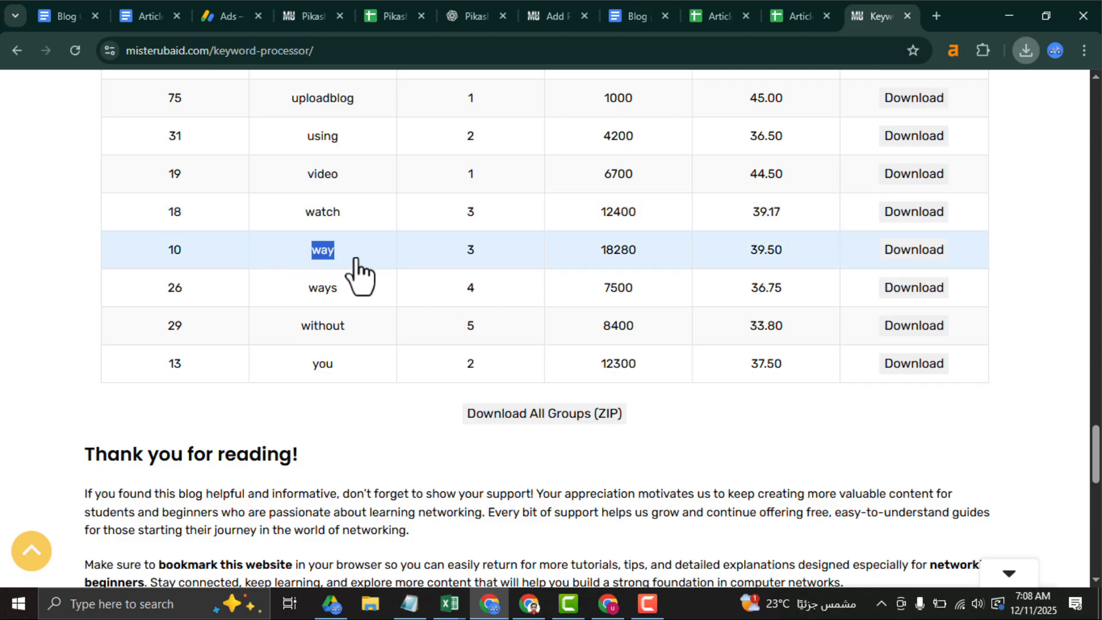
Check the "ways", "without", "you", "side" and "quickly" groups in the word group table.
left_click_drag(294, 297, 339, 309)
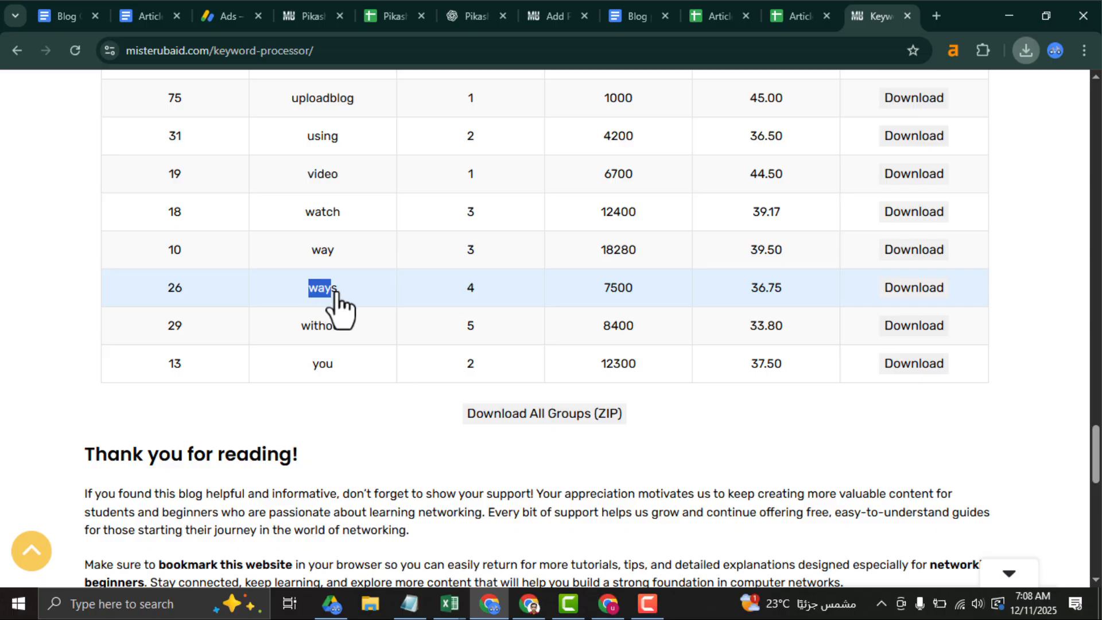
left_click(350, 313)
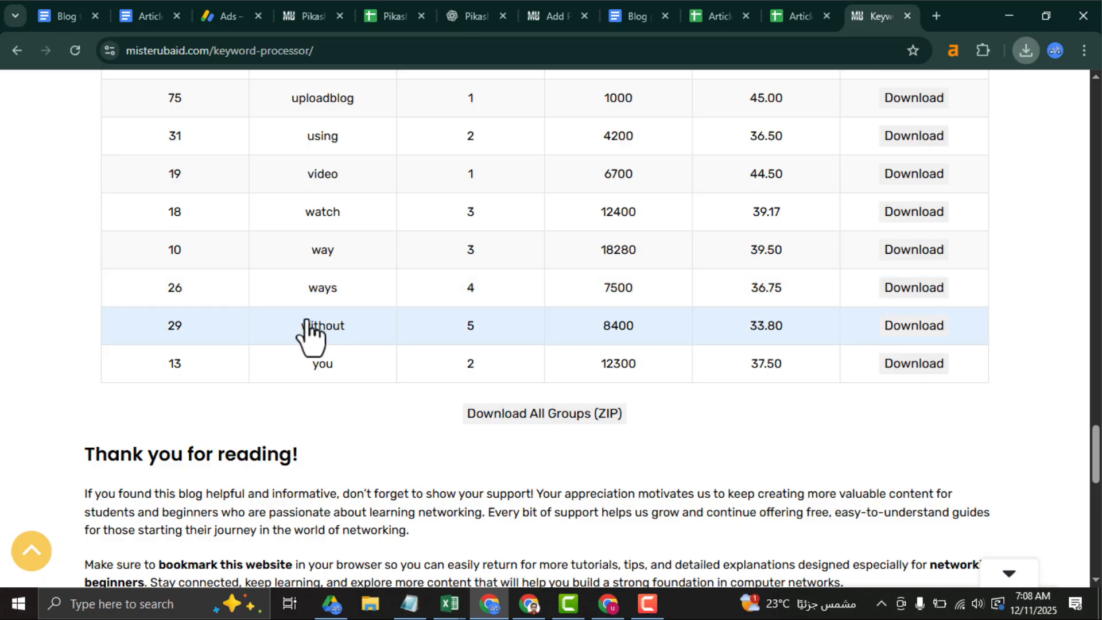
left_click_drag(293, 327, 367, 329)
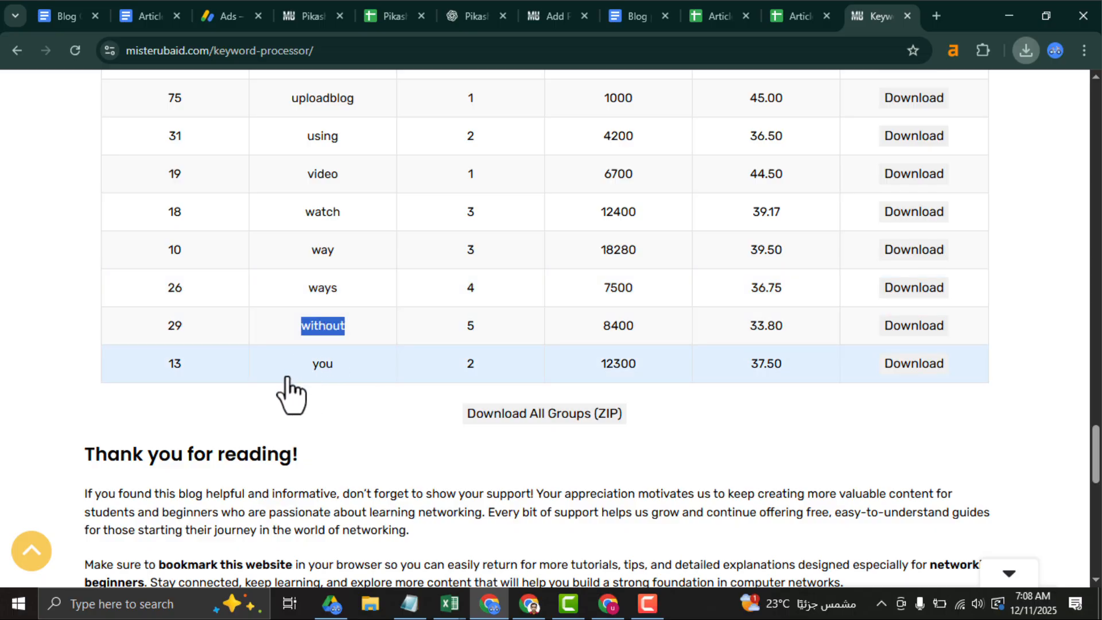
left_click_drag(290, 384, 364, 394)
left_click(363, 394)
scroll(1097, 464, "up", 10)
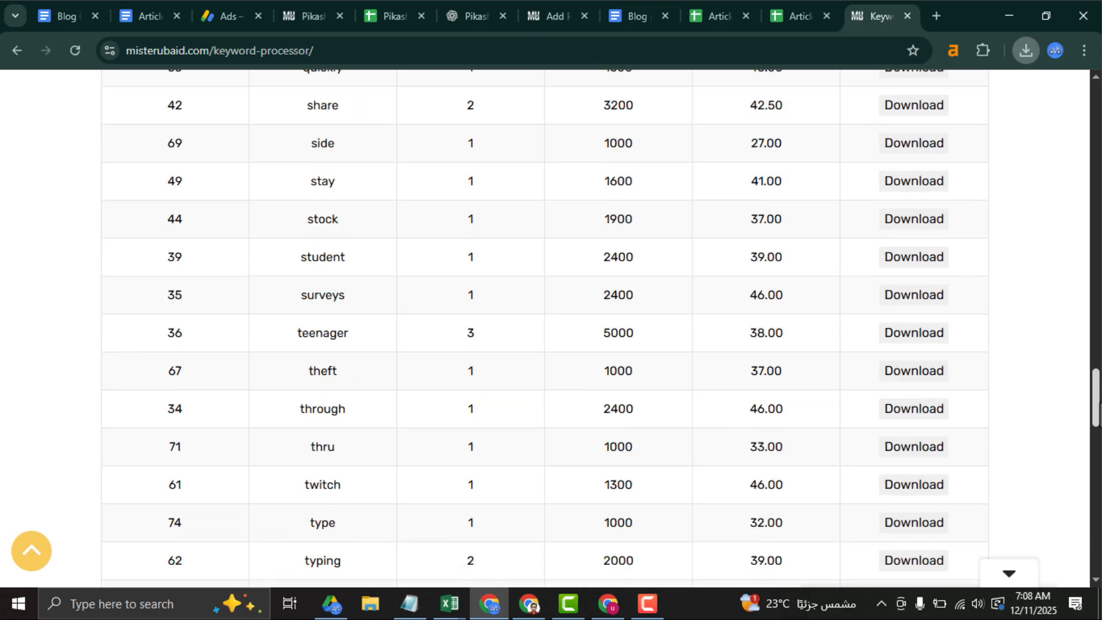
left_click_drag(301, 175, 330, 172)
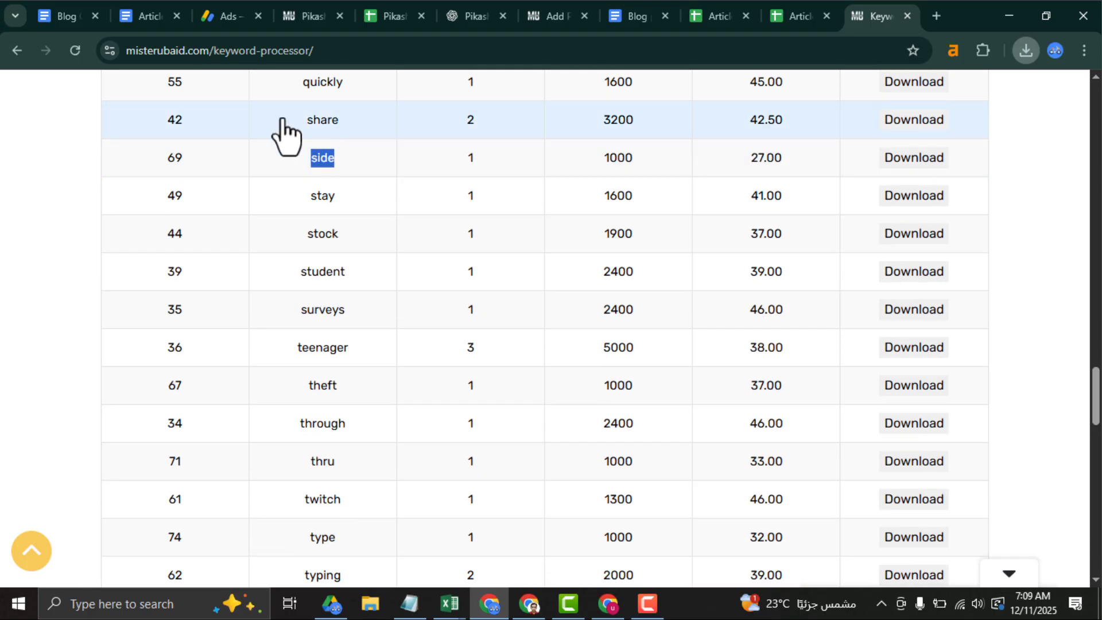
left_click_drag(283, 120, 365, 92)
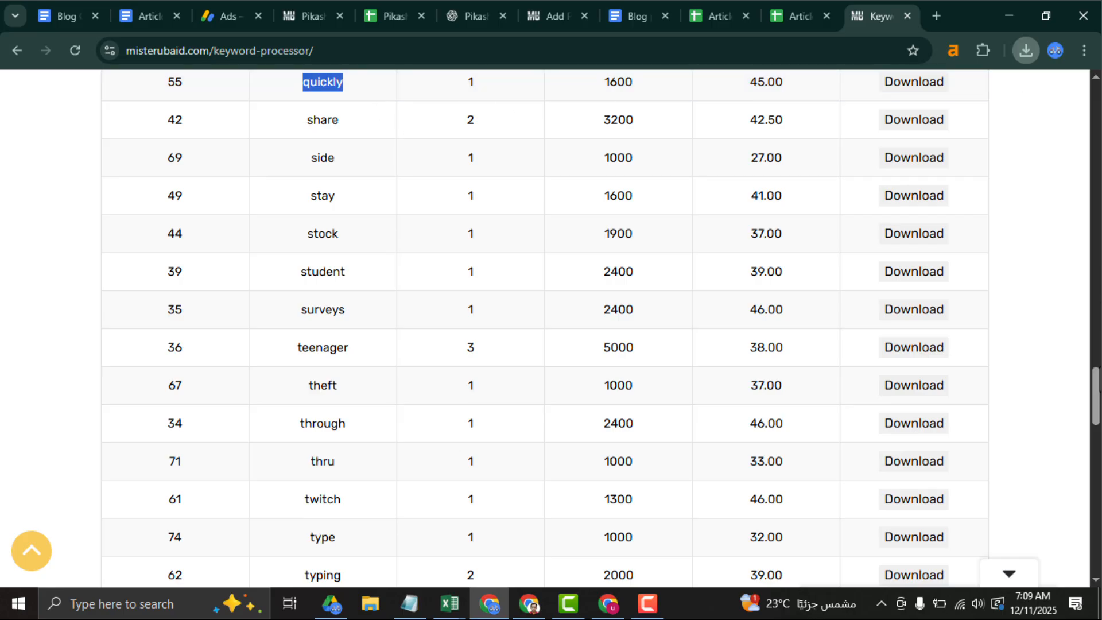
left_click_drag(1095, 377, 1095, 108)
Switch to the Article 001 keyword sheet and examine the keyword "earn money online in pakistan" in row 2.
left_click(801, 18)
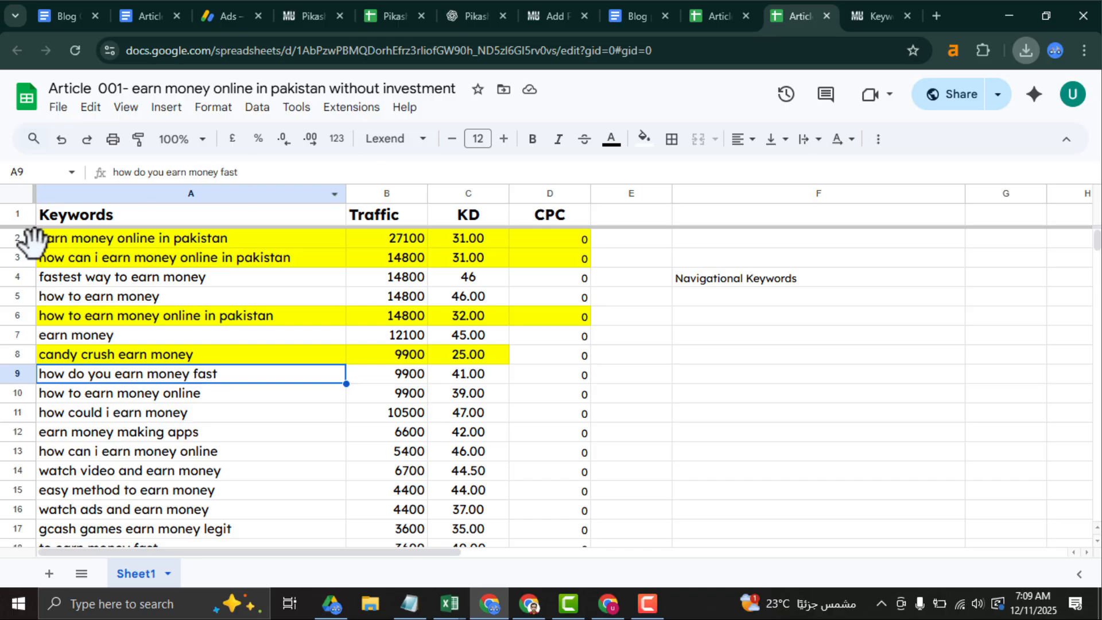
double_click(60, 239)
left_click(136, 238)
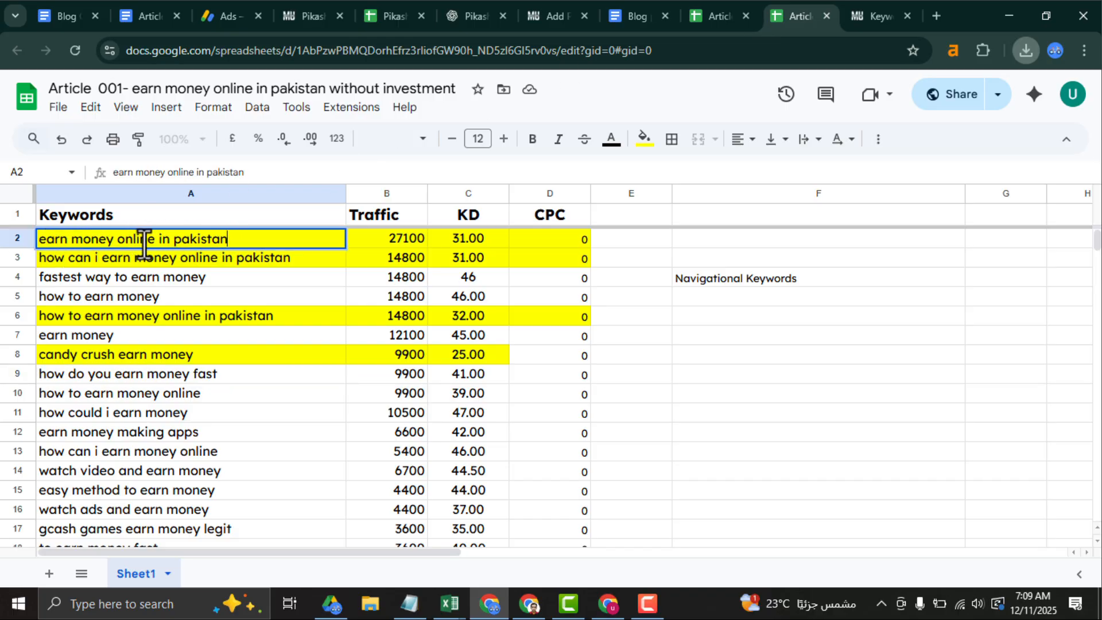
left_click_drag(41, 241, 232, 241)
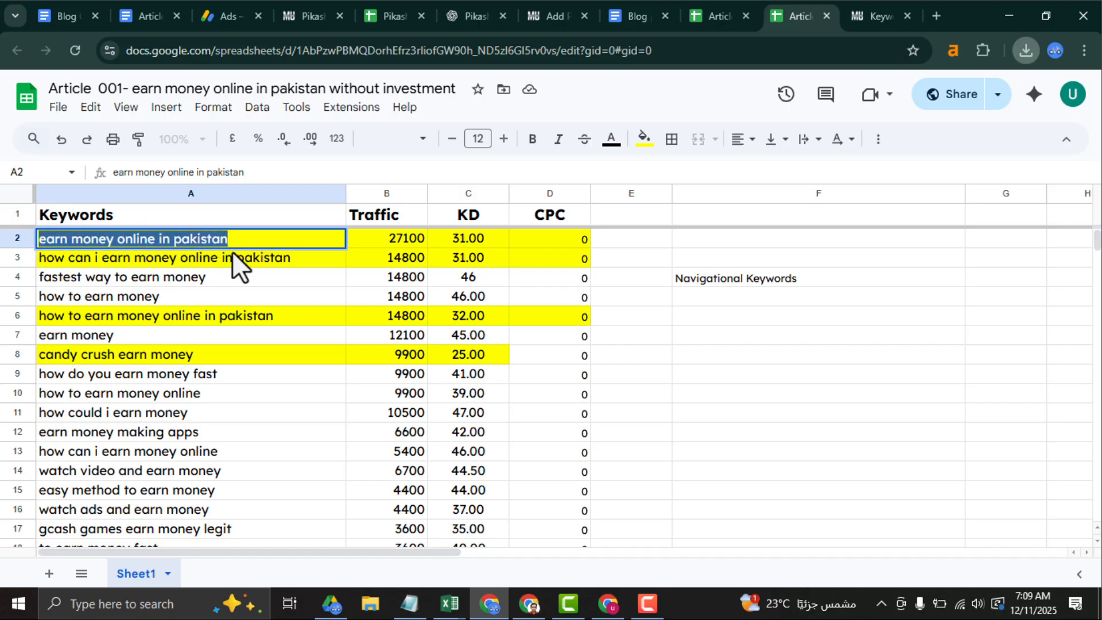
left_click(227, 263)
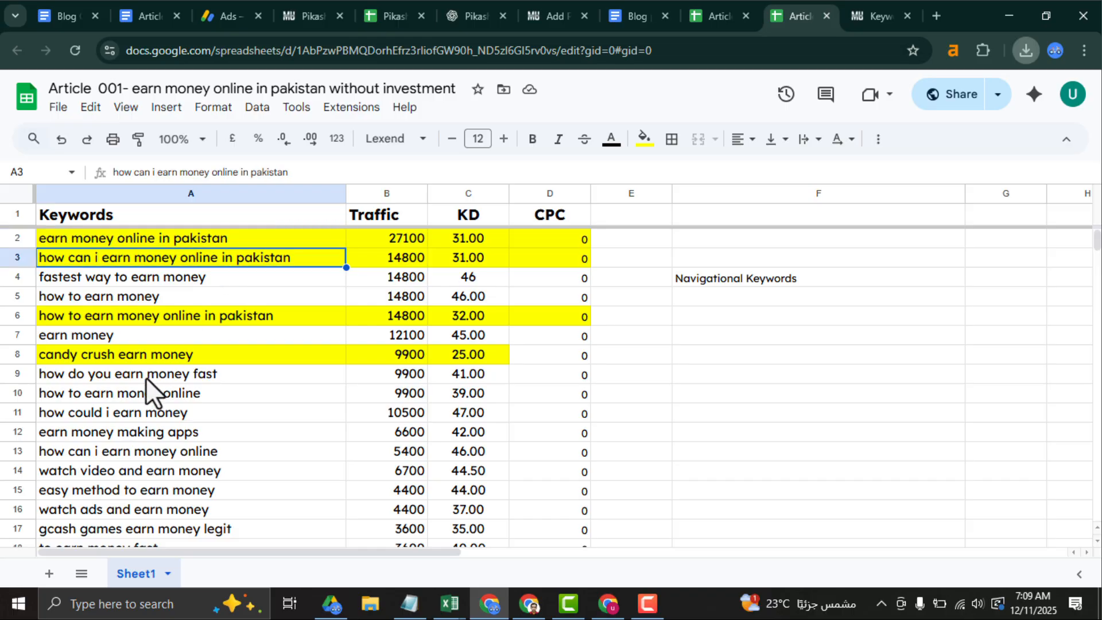
Look through the lower keywords of the Article 001 sheet, from row 72 up to around row 59.
left_click(146, 377)
left_click_drag(1097, 251, 1097, 271)
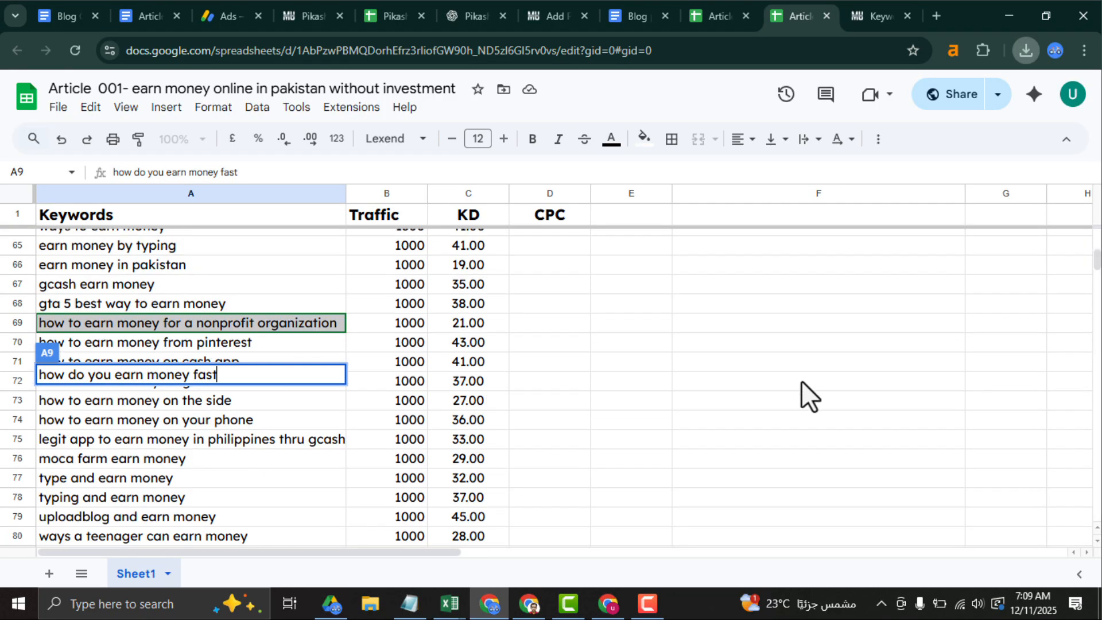
left_click(801, 381)
left_click(242, 380)
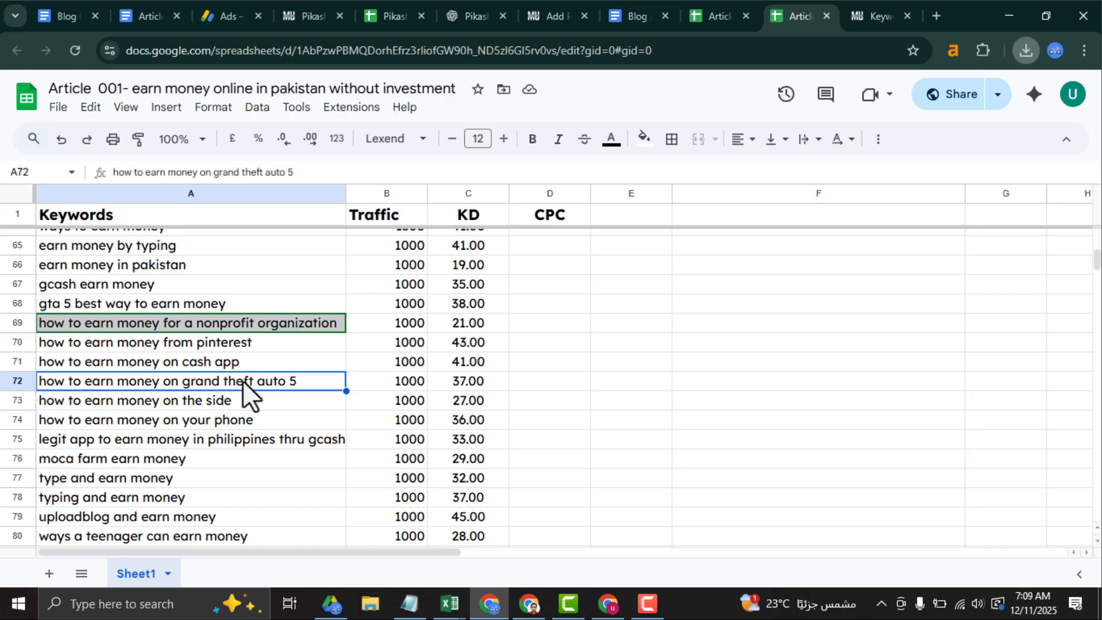
key("Up")
key("Up")
key("Up")
key("Up")
key("Up")
key("Up")
key("Up")
key("Up")
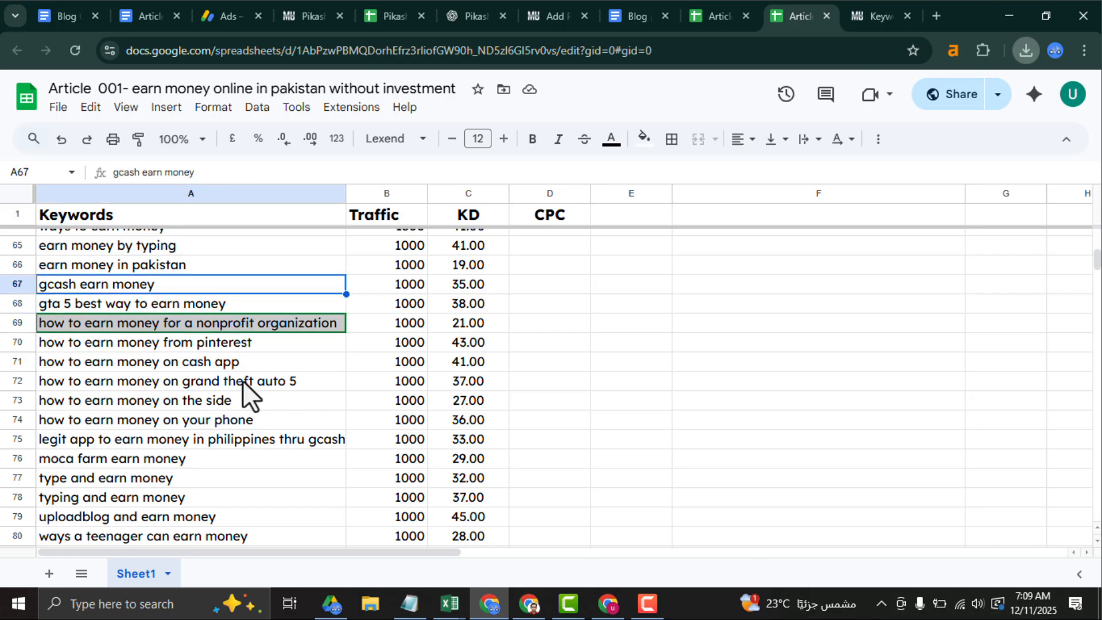
key("Up")
key("Up")
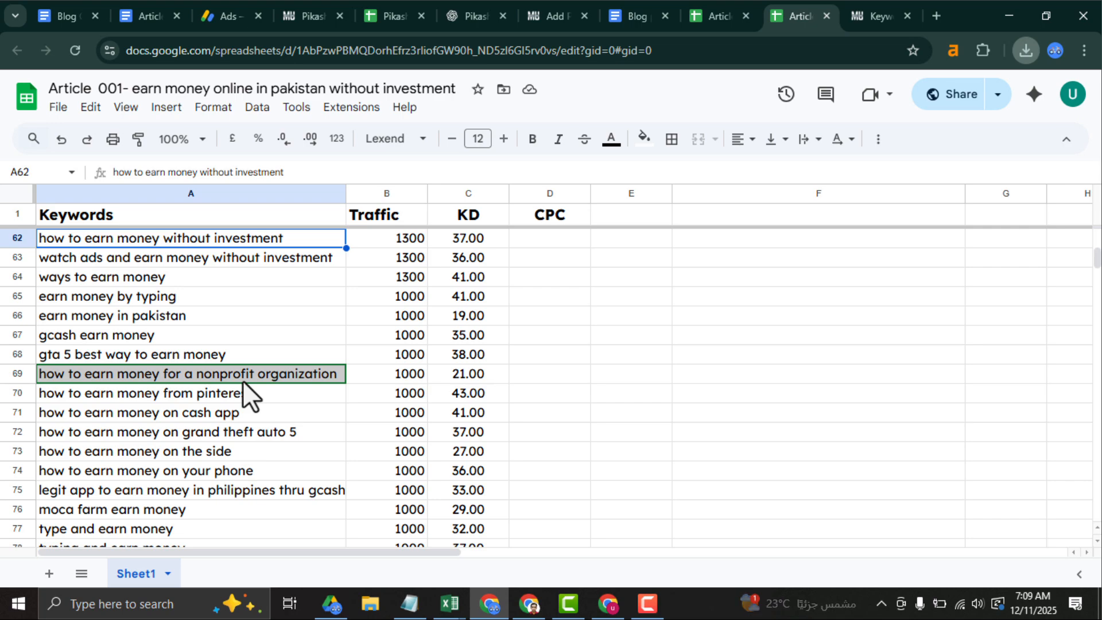
key("Down")
key("Down")
key("Down")
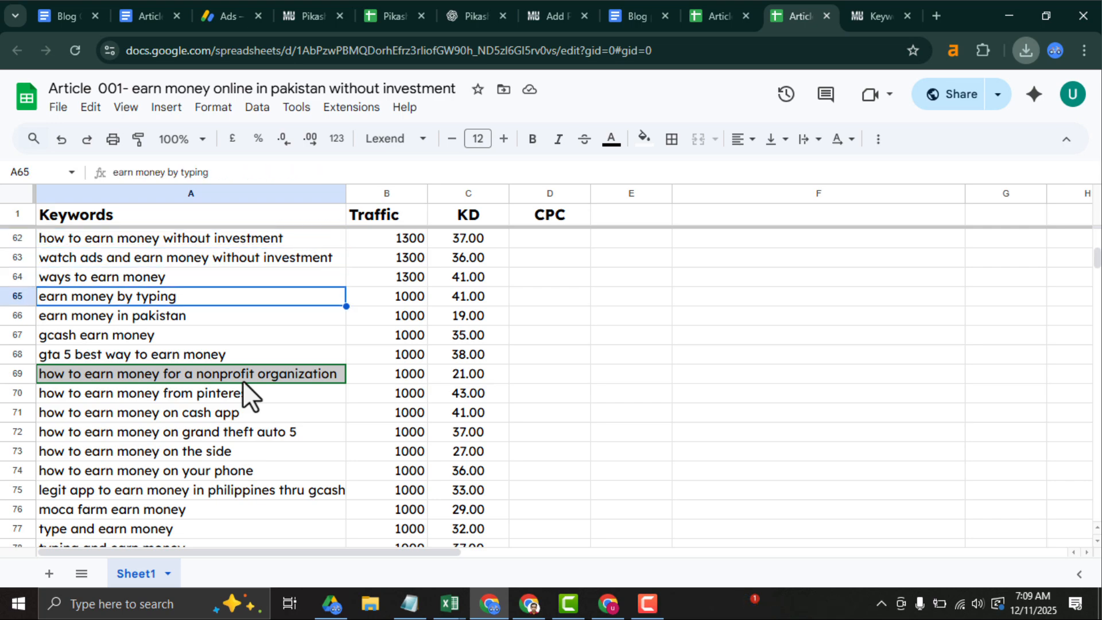
key("Up")
key("Down")
key("Up")
key("Up")
key("Up")
key("Up")
key("Up")
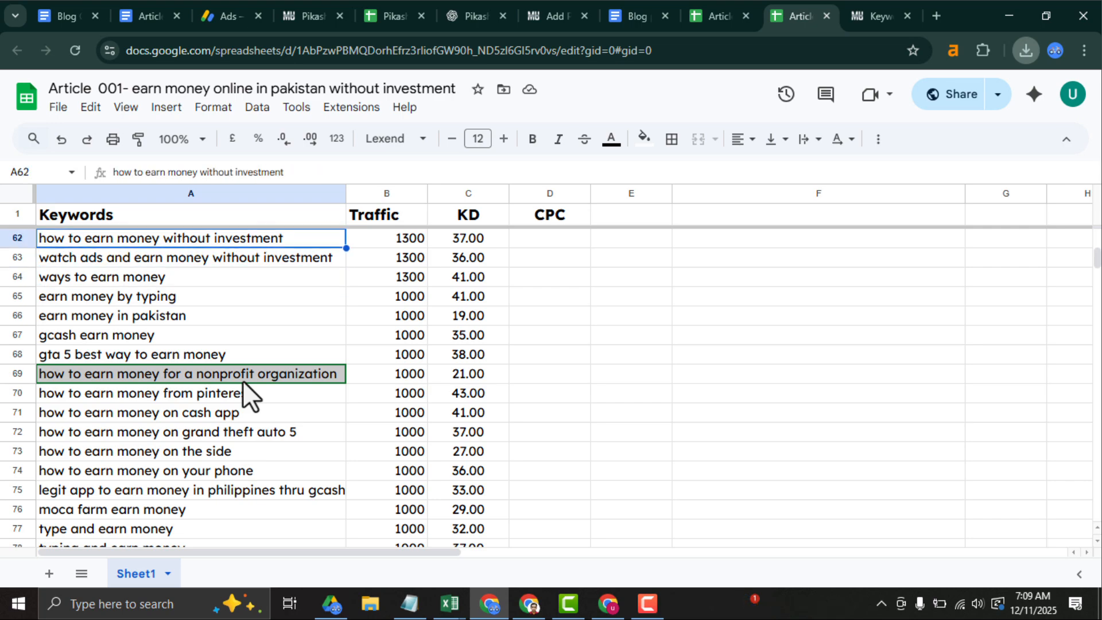
Examine the row 59 keyword, highlighting "gcash" and the phrase "earn money in gcash" without changing the cell.
left_click(196, 239)
double_click(196, 239)
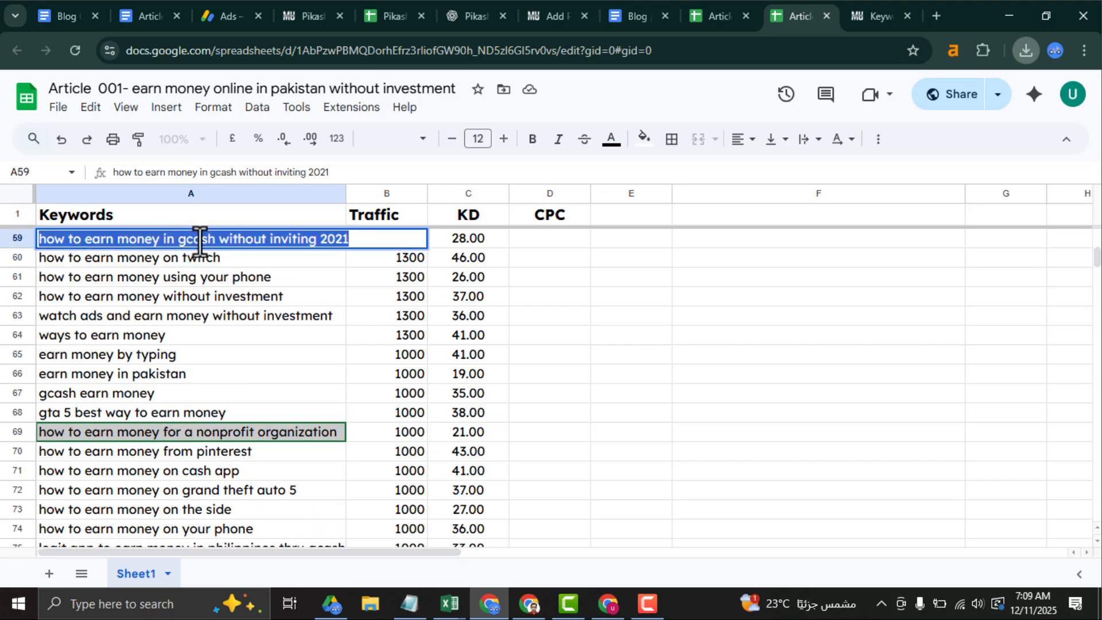
left_click_drag(214, 238, 181, 238)
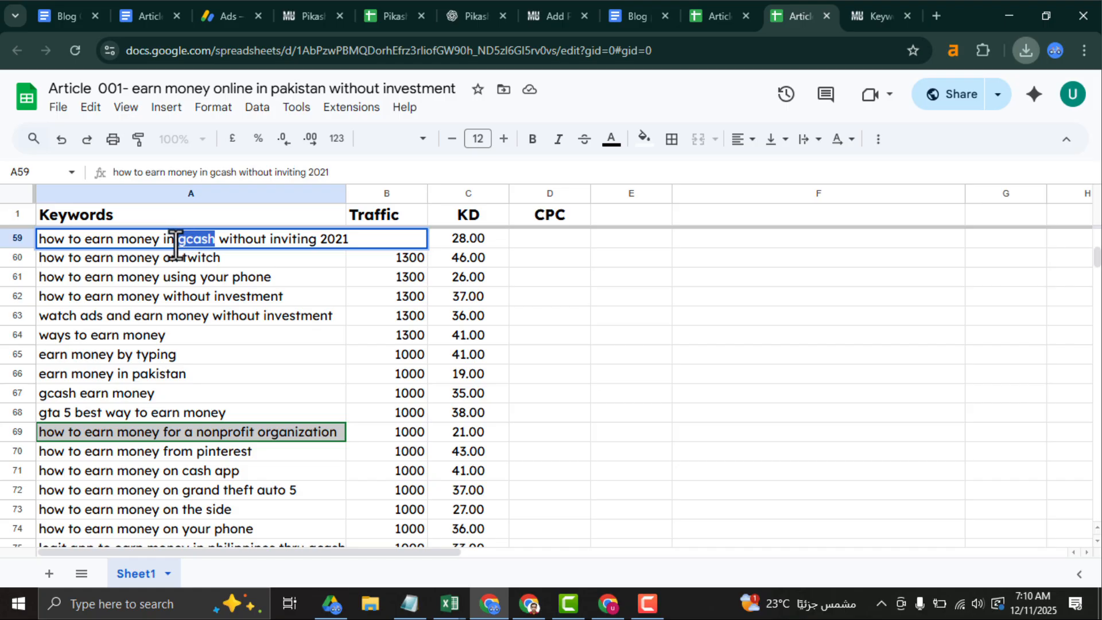
left_click(173, 239)
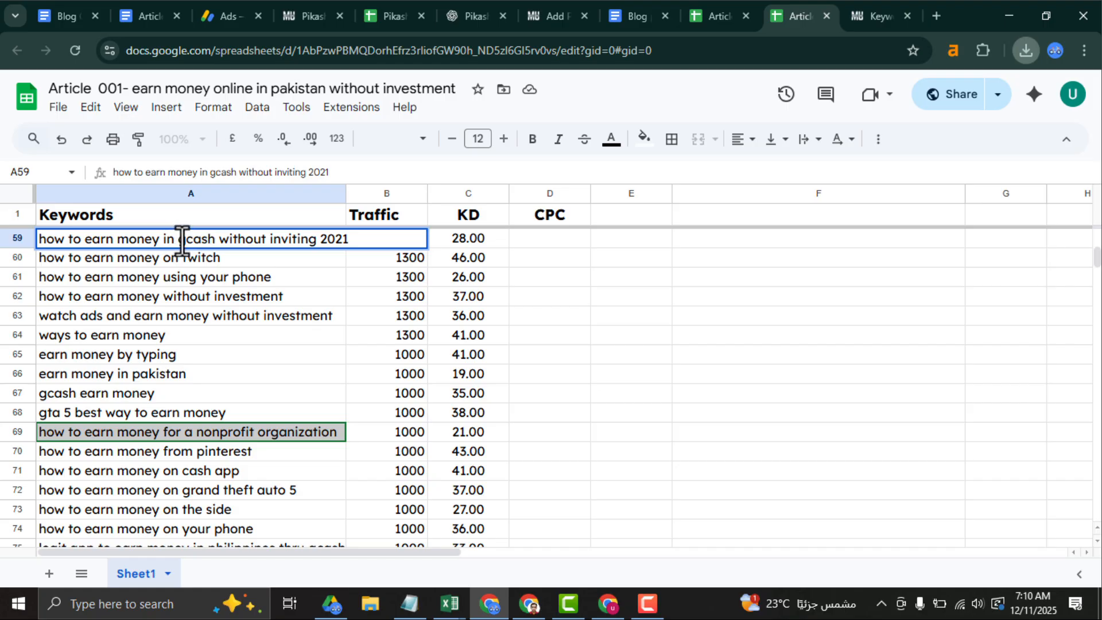
left_click_drag(84, 243, 203, 243)
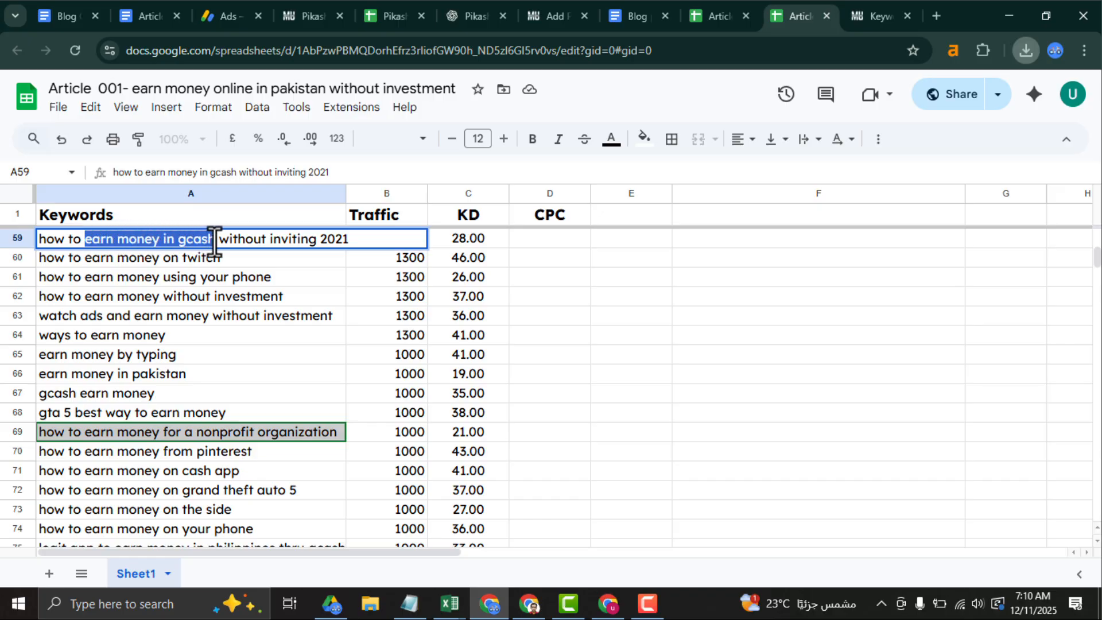
left_click(213, 240)
left_click_drag(160, 239, 195, 239)
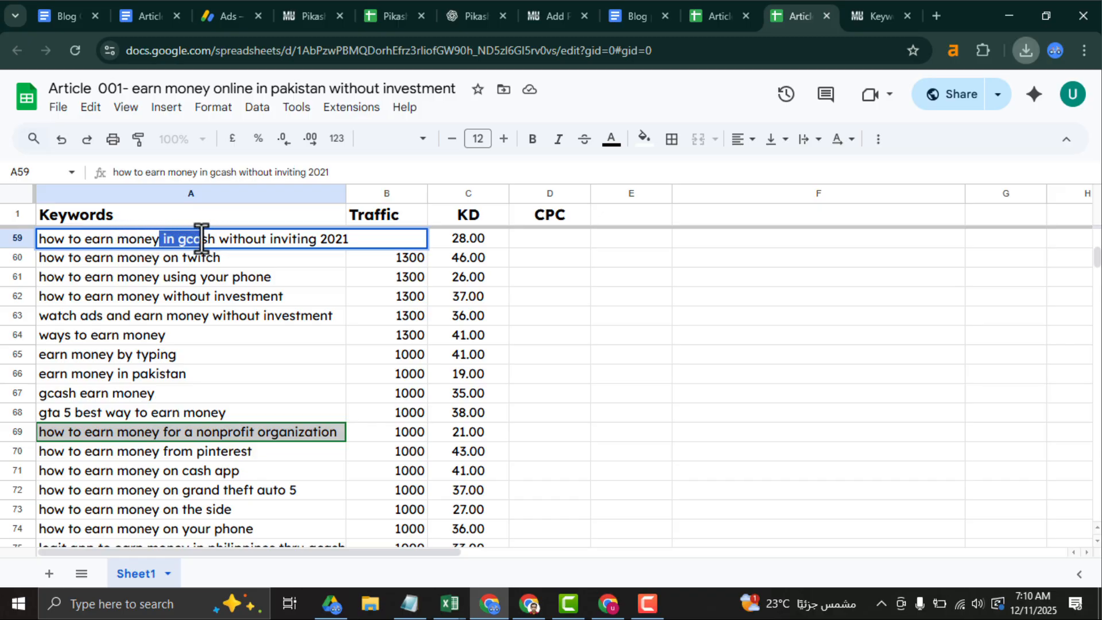
left_click(214, 239)
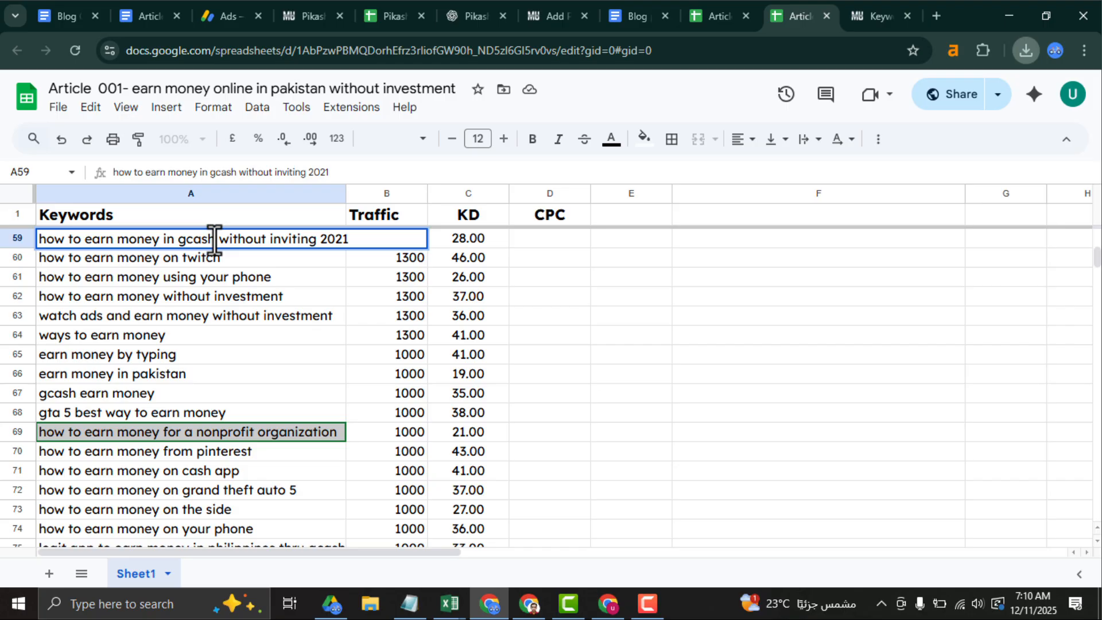
left_click_drag(214, 239, 84, 239)
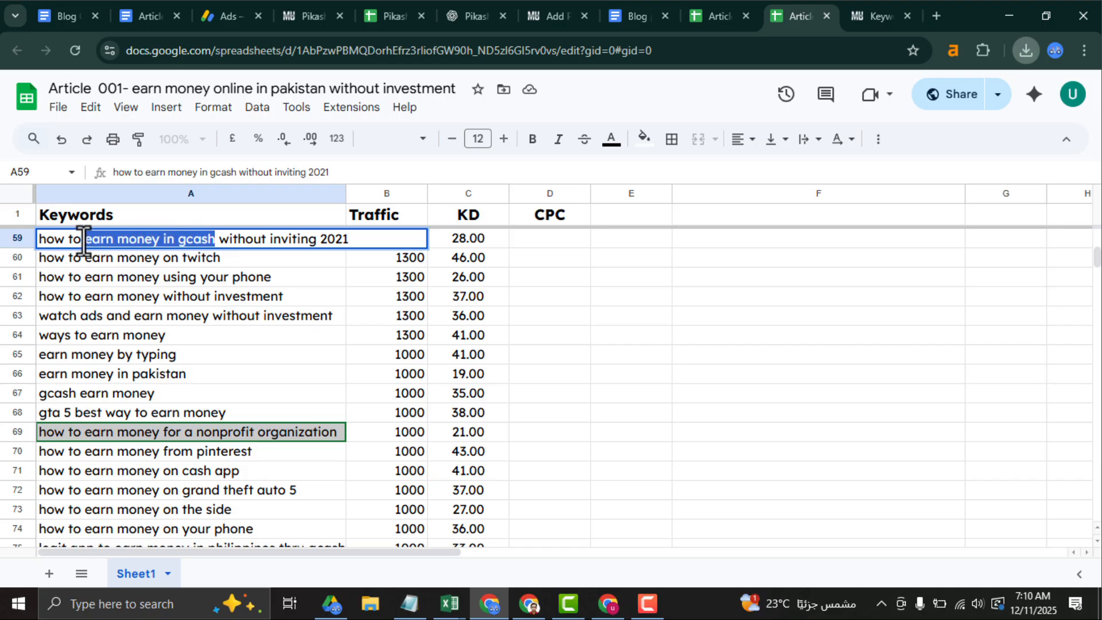
left_click(190, 238)
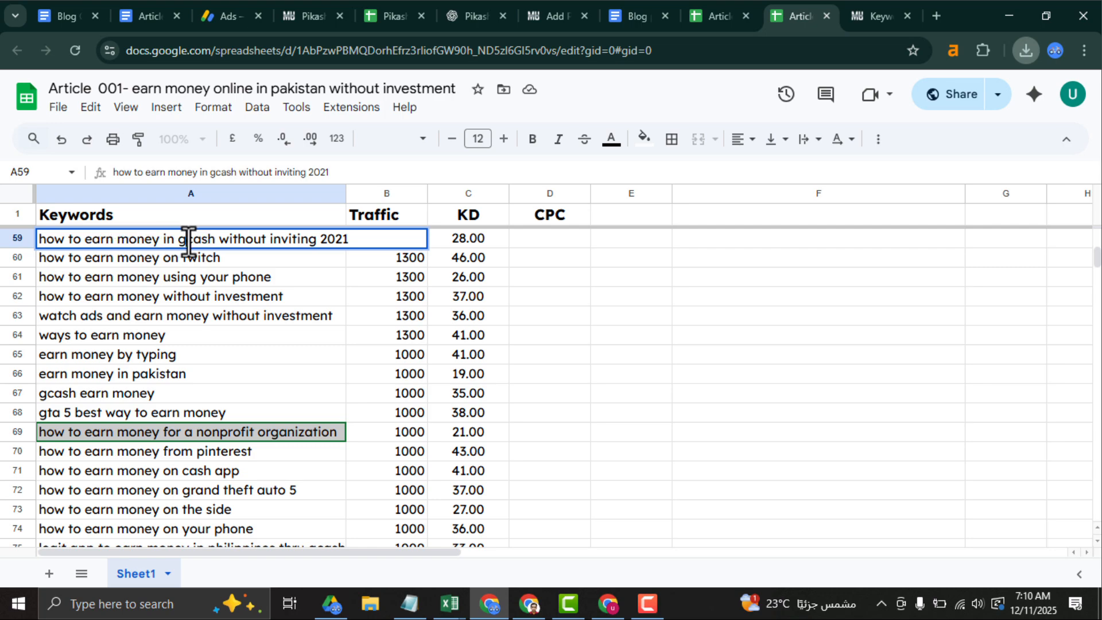
left_click_drag(215, 239, 93, 239)
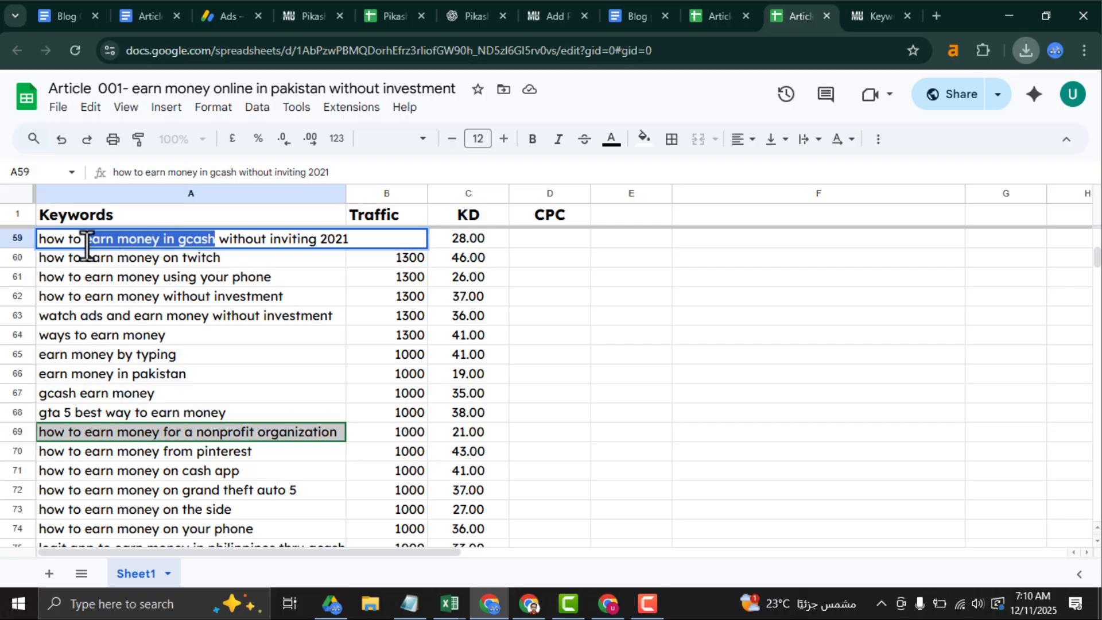
left_click(87, 245)
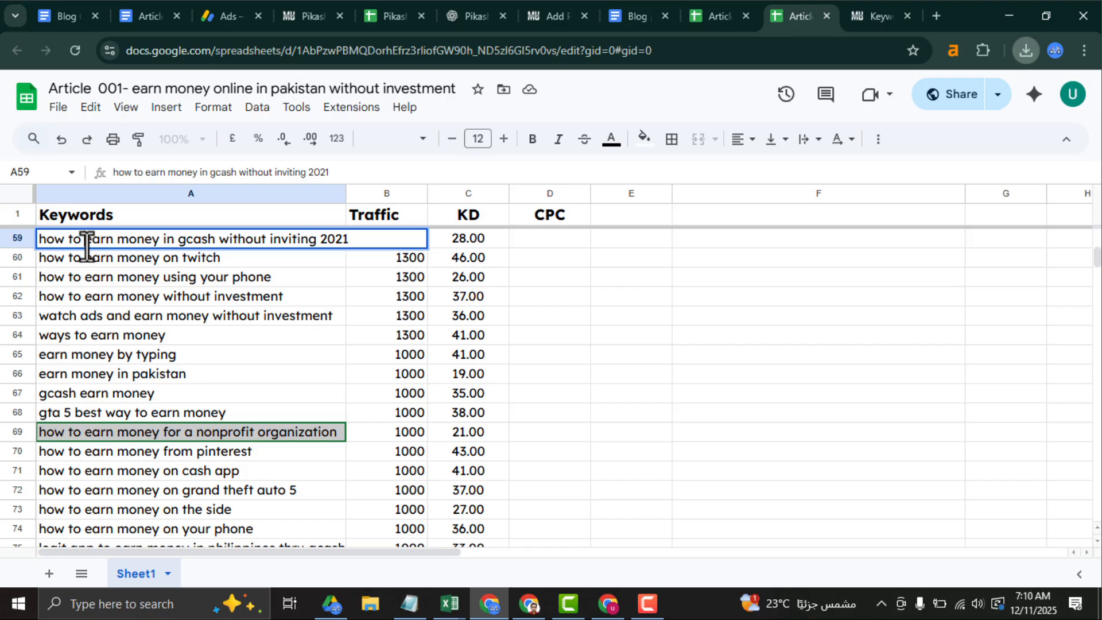
left_click_drag(87, 245, 206, 247)
left_click(212, 246)
left_click(537, 338)
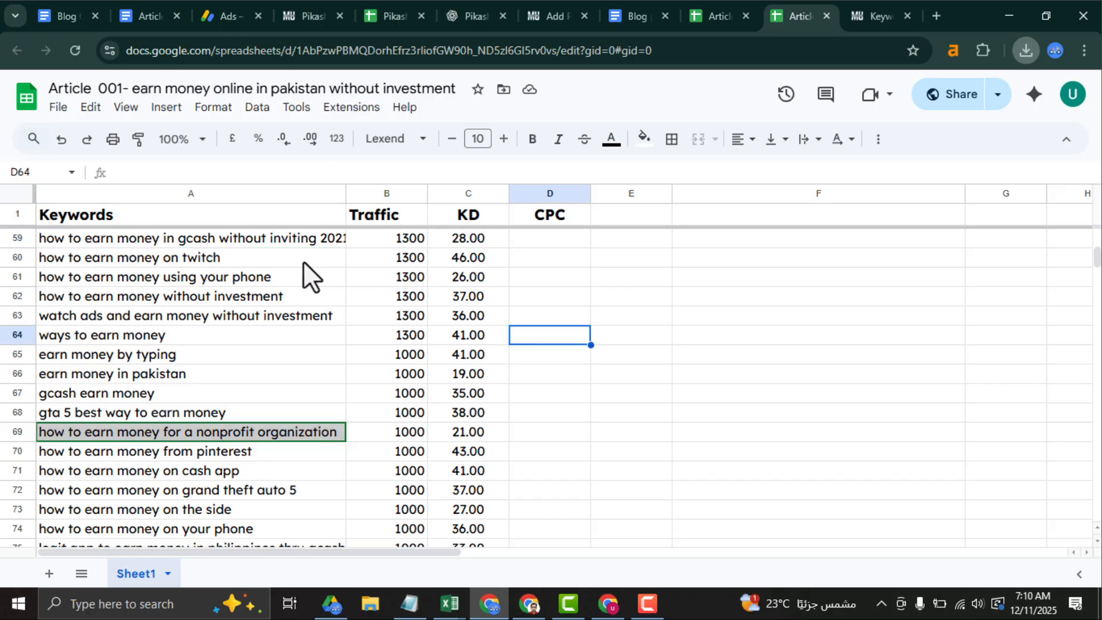
Switch to the other open copy of the Article 001 sheet and examine the keywords from row 3 down to row 33.
left_click(350, 192)
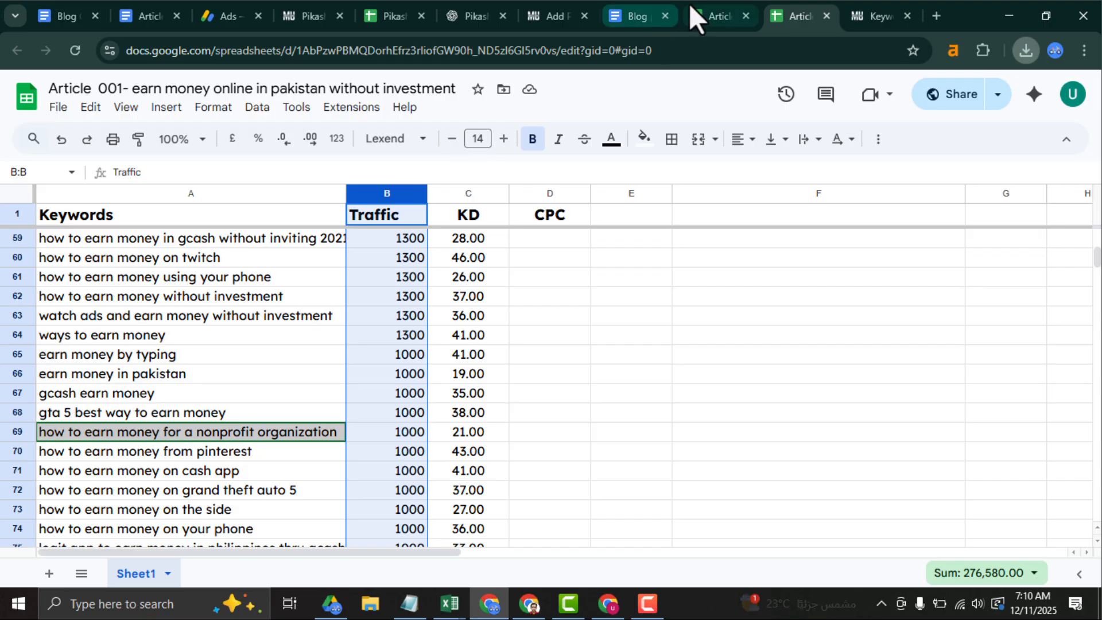
left_click(711, 15)
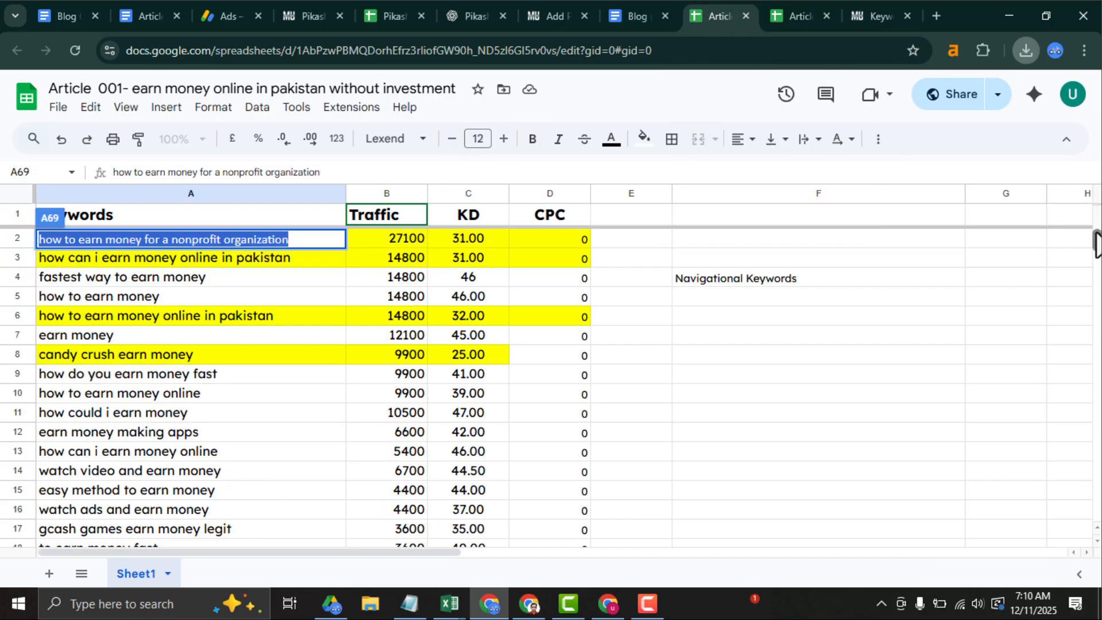
left_click(177, 252)
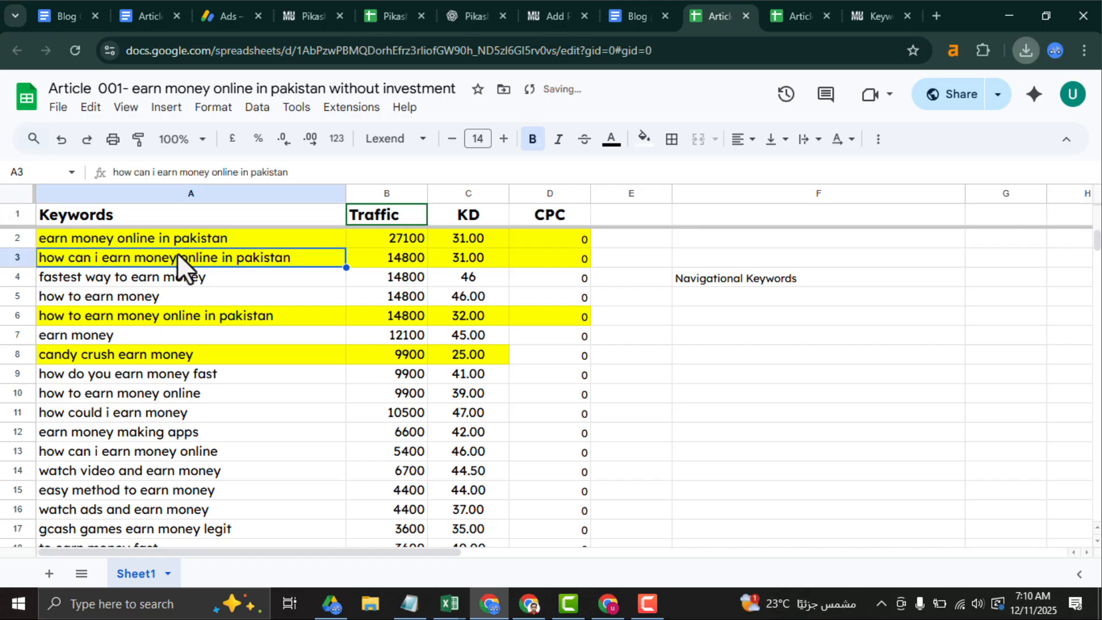
key("Down")
key("Down")
key("Down")
key("Down")
key("Down")
key("Down")
key("Down")
key("Down")
key("Down")
key("Down")
key("Down")
key("Down")
key("Down")
key("Down")
key("Down")
key("Down")
key("Down")
key("Down")
key("Down")
key("Down")
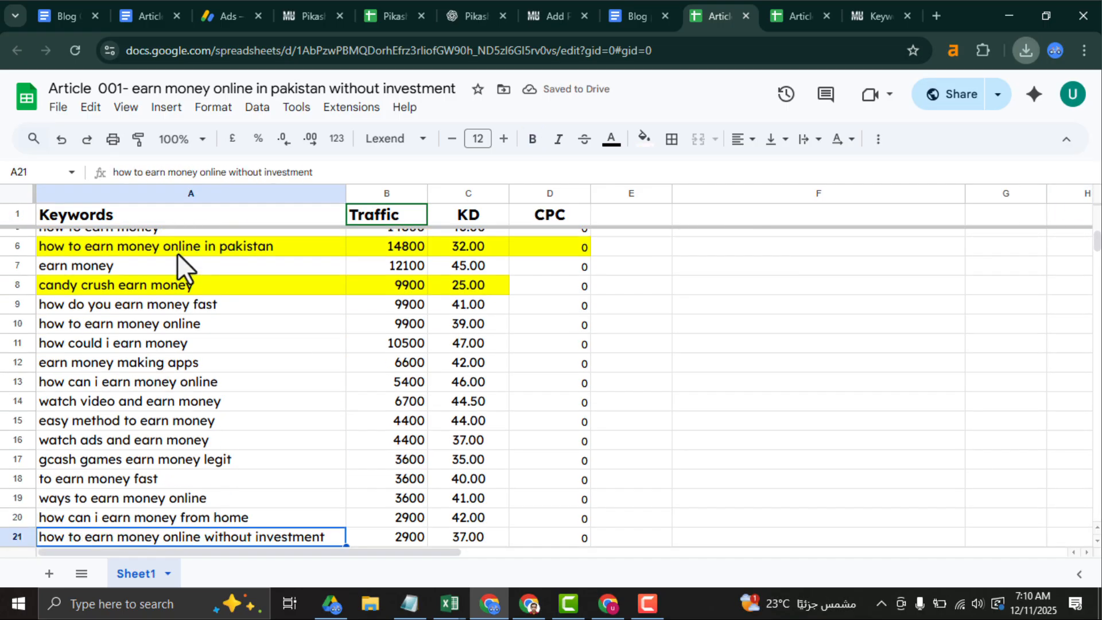
key("Down")
key("Down")
key("Down")
key("Down")
key("Down")
key("Down")
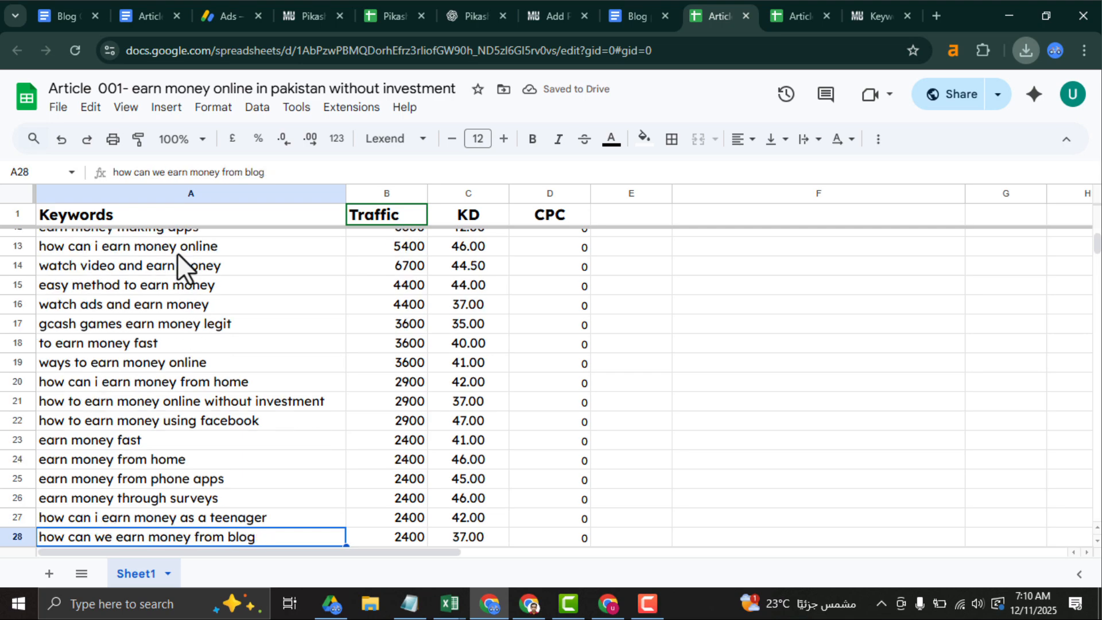
key("Down")
key("Down")
key("Down")
key("Down")
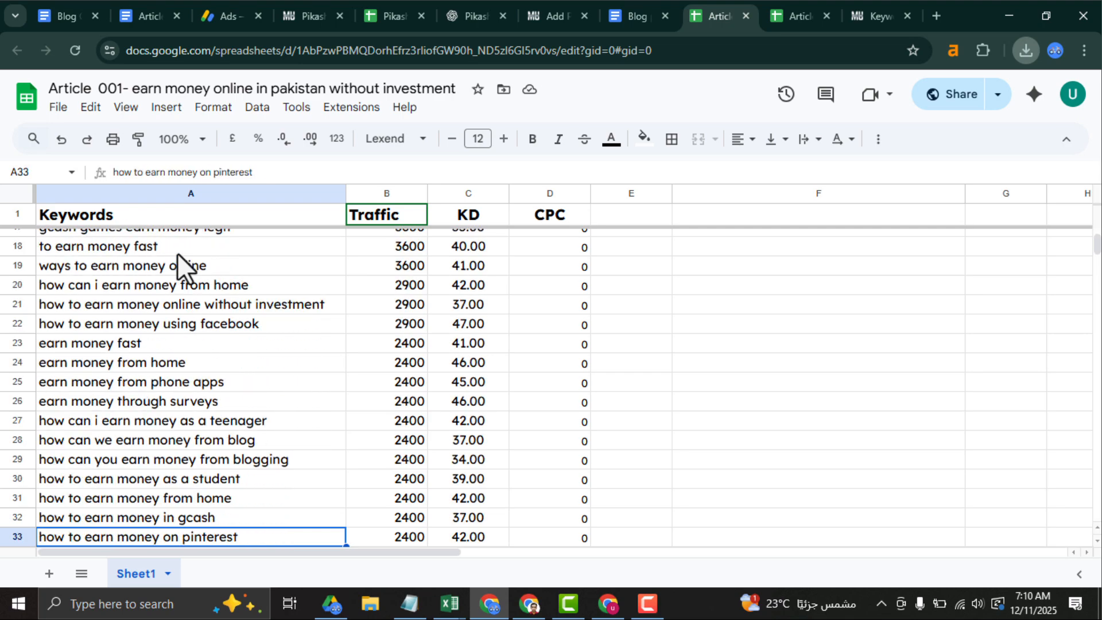
Review the Article 001 keywords from row 33 back up to "earn money online in pakistan" in row 2.
key("Up")
key("Up")
key("Up")
key("Up")
key("Up")
key("Up")
key("Up")
key("Up")
key("Up")
key("Up")
key("Up")
key("Up")
key("Up")
key("Up")
key("Up")
key("Up")
key("Up")
key("Up")
key("Up")
key("Up")
key("Up")
Examine the whole keyword list from row 2 down past its last entry in row 81, including the highlighted location-specific keywords.
key("Down")
key("Down")
key("Down")
key("Down")
key("Down")
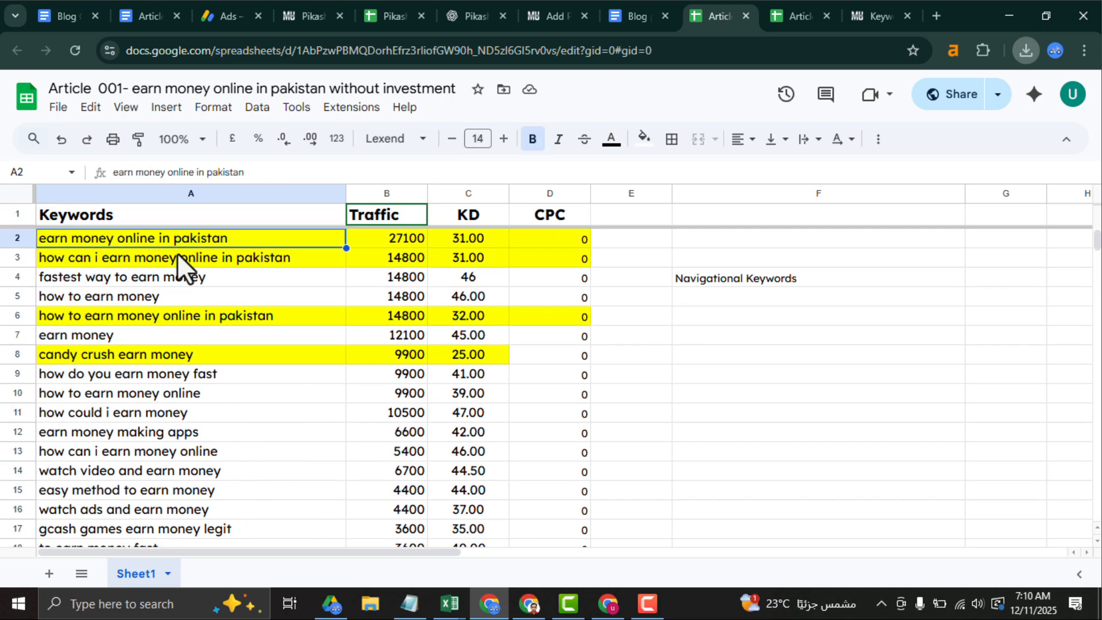
key("Down")
key("Down")
key("Down")
key("Down")
key("Down")
key("Down")
key("Down")
key("Down")
key("Down")
key("Down")
key("Down")
key("Down")
key("Down")
key("Down")
key("Down")
key("Down")
key("Down")
key("Down")
key("Down")
key("Down")
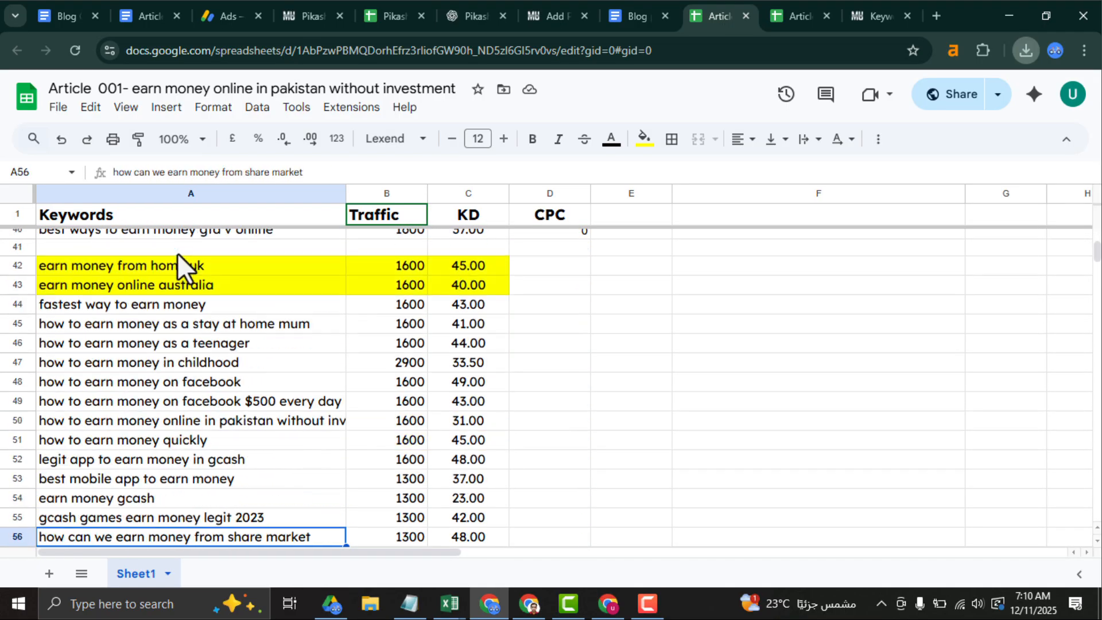
key("Down")
key("Down")
key("Down")
key("Down")
key("Down")
key("Down")
key("Down")
key("Down")
key("Down")
key("Down")
key("Down")
key("Down")
key("Down")
key("Down")
key("Down")
key("Down")
key("Down")
key("Down")
key("Down")
key("Down")
Look back through the keywords from the empty rows below the list up to row 2.
key("Up")
key("Up")
key("Up")
key("Up")
key("Up")
key("Up")
key("Up")
key("Up")
key("Up")
key("Up")
key("Up")
key("Up")
key("Up")
key("Up")
key("Up")
key("Up")
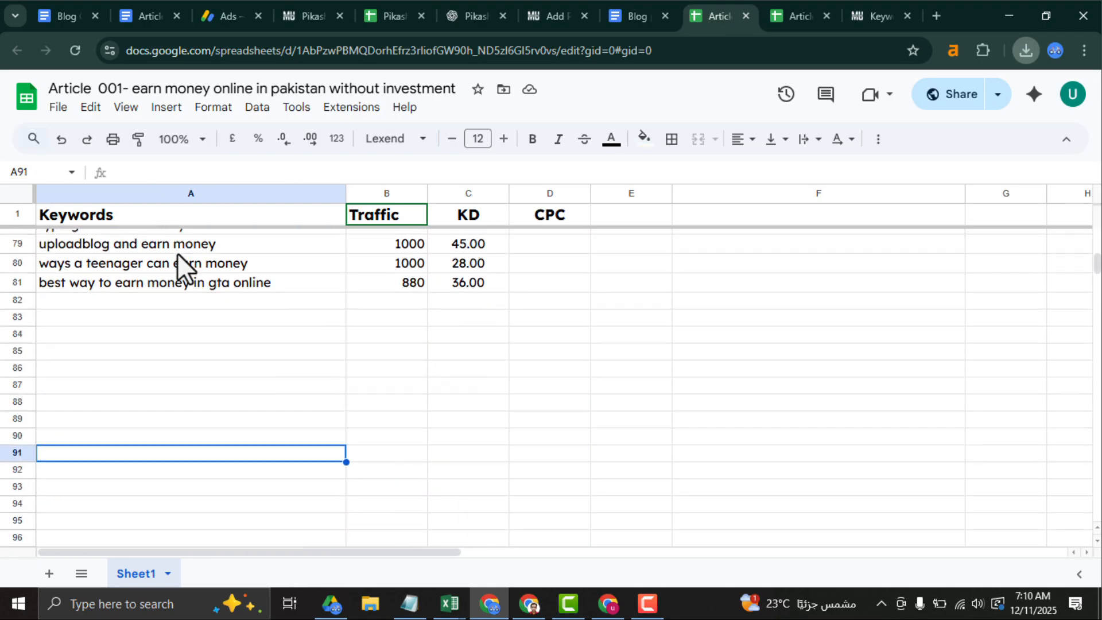
key("Up")
key("Up")
key("Up")
key("Up")
key("Up")
key("Up")
key("Up")
key("Up")
key("Up")
key("Up")
key("Up")
key("Up")
key("Up")
key("Up")
key("Up")
key("Up")
key("Up")
key("Up")
key("Up")
key("Up")
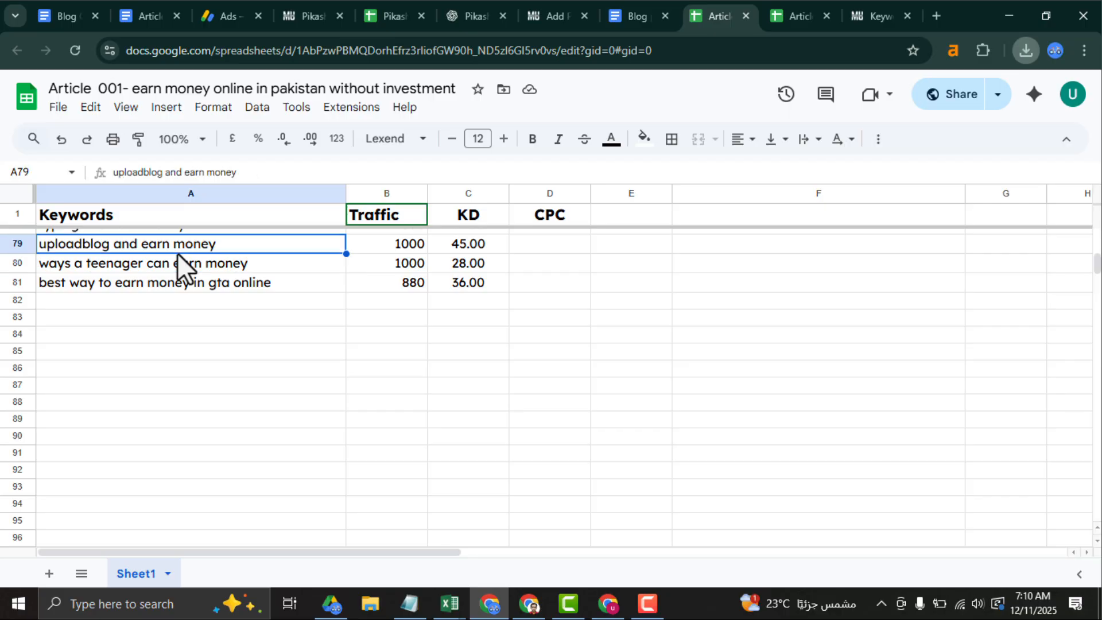
key("Up")
key("Up")
key("Up")
key("Up")
key("Up")
key("Up")
key("Up")
key("Up")
key("Up")
key("Up")
key("Up")
key("Up")
key("Up")
key("Up")
key("Up")
key("Up")
key("Up")
key("Up")
key("Up")
key("Up")
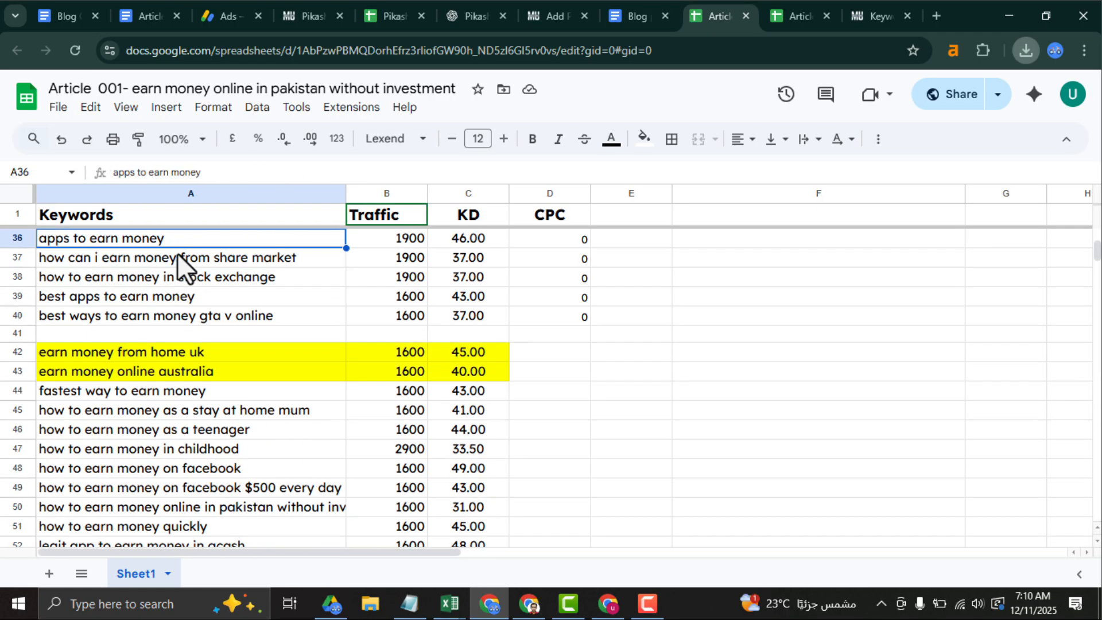
Examine the keywords again from row 2 down to "best mobile app to earn money" in row 53.
key("Down")
key("Down")
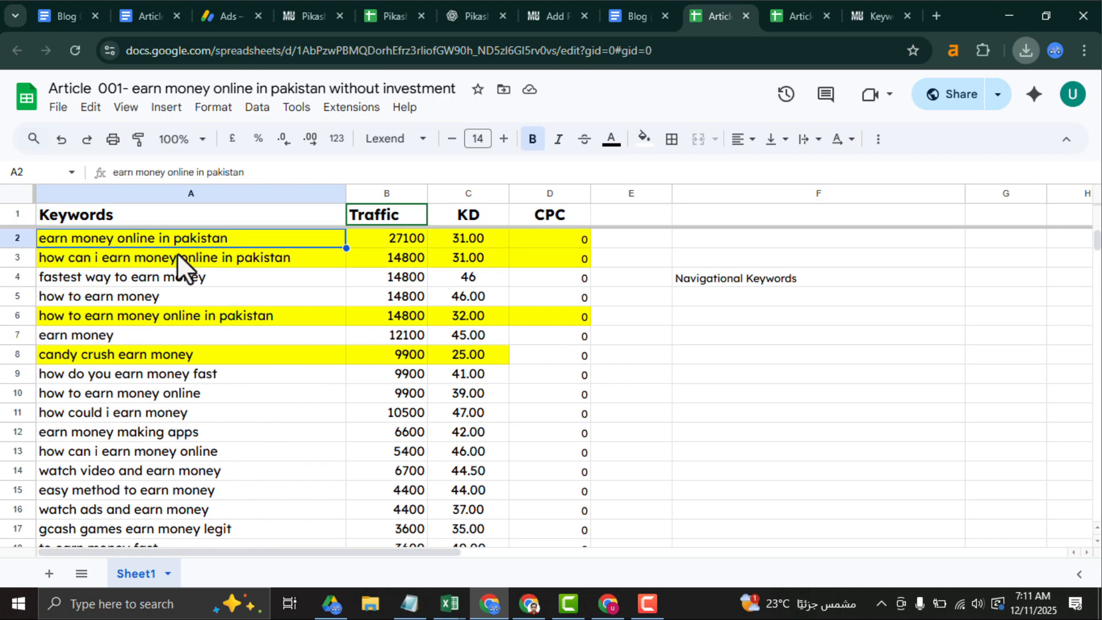
key("Down")
key("Down")
key("Down")
key("Down")
key("Down")
key("Down")
key("Down")
key("Down")
key("Down")
key("Down")
key("Down")
key("Down")
key("Down")
key("Down")
key("Down")
key("Down")
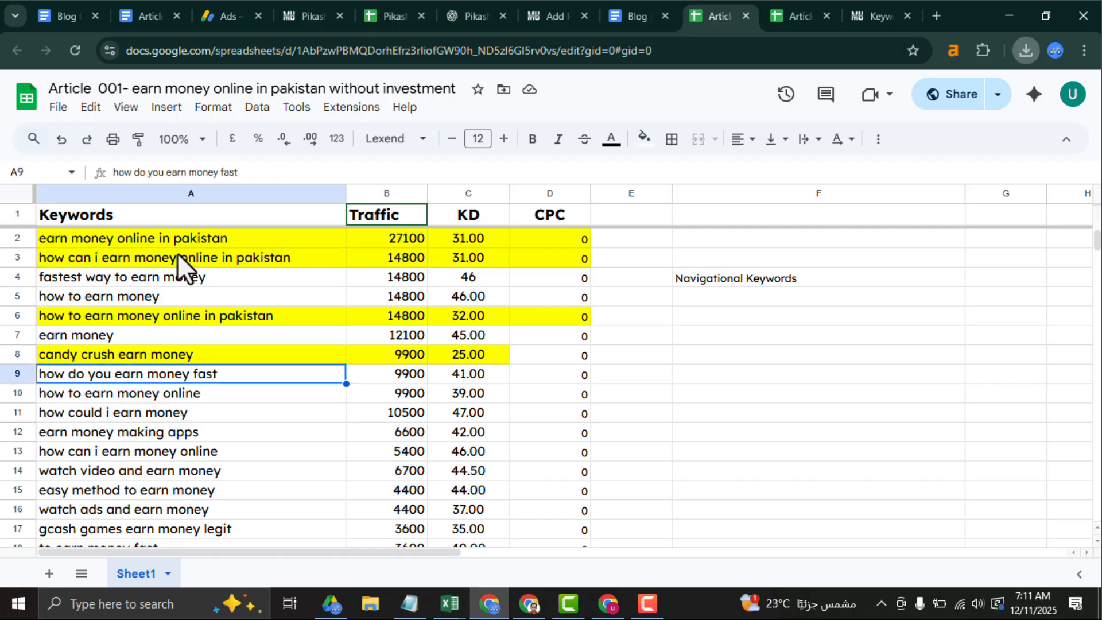
key("Down")
key("Down")
key("Down")
key("Down")
key("Down")
key("Down")
key("Down")
key("Down")
key("Down")
key("Down")
key("Down")
key("Down")
key("Down")
key("Down")
key("Down")
key("Down")
key("Down")
key("Down")
key("Down")
key("Down")
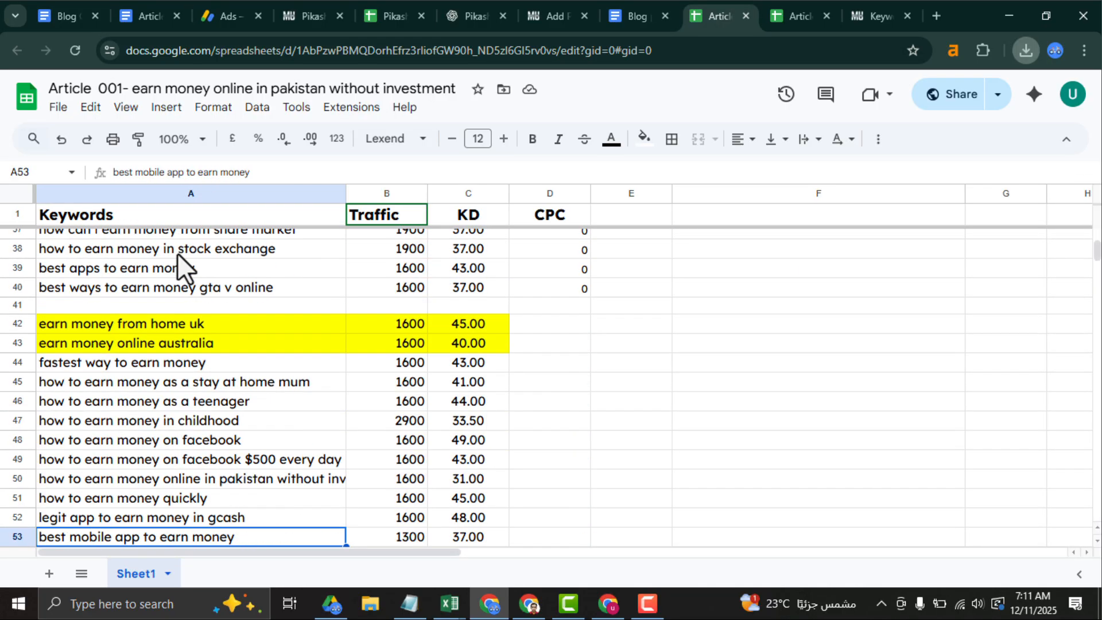
Examine the Article 001 keywords between "how to earn money as a stay at home mum" in row 45 and row 56.
key("Up")
key("Up")
key("Up")
key("Up")
key("Up")
key("Up")
key("Up")
key("Up")
key("Up")
key("Up")
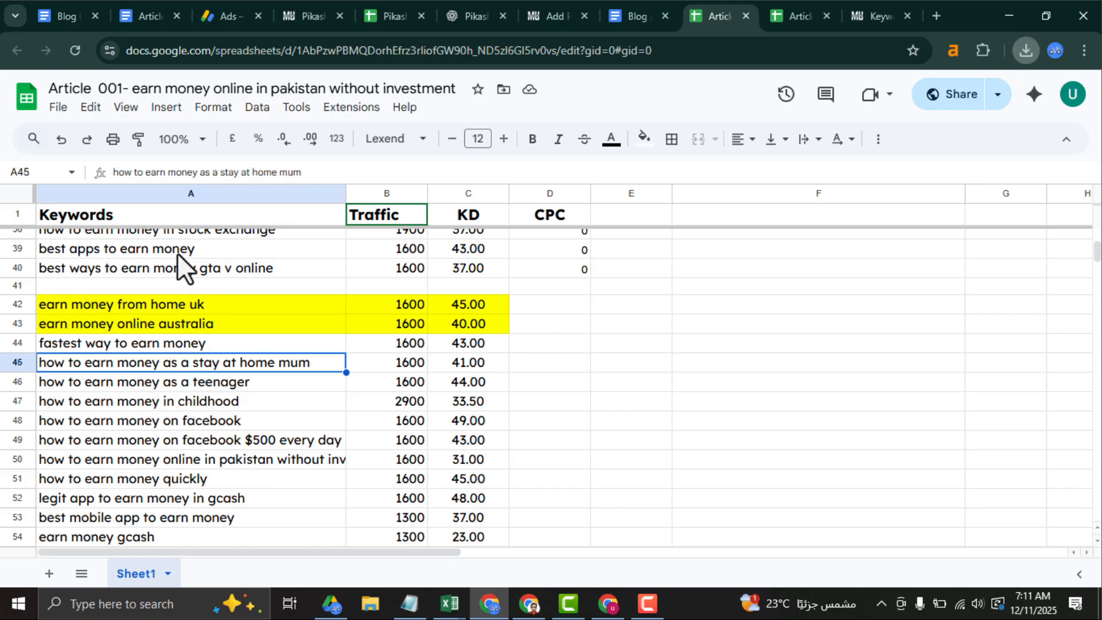
key("Down")
key("Down")
key("Down")
key("Down")
key("Down")
key("Down")
key("Down")
key("Down")
key("Down")
key("Down")
key("Down")
key("Down")
key("Down")
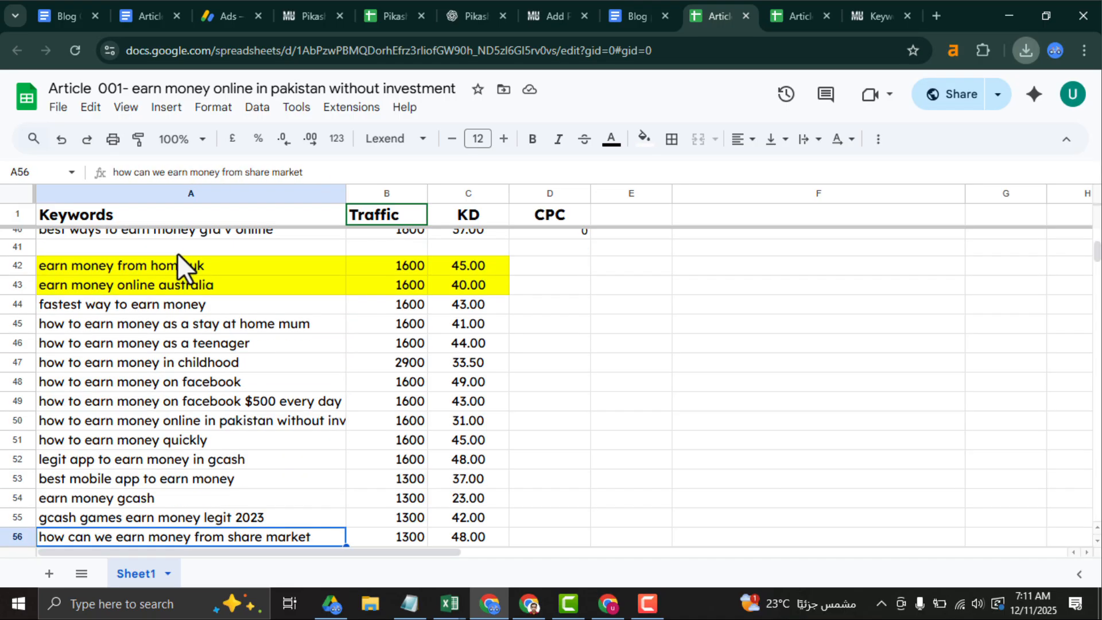
Review the keywords from row 56 back up to "earn money through surveys" in row 26.
key("Up")
key("Up")
key("Up")
key("Up")
key("Up")
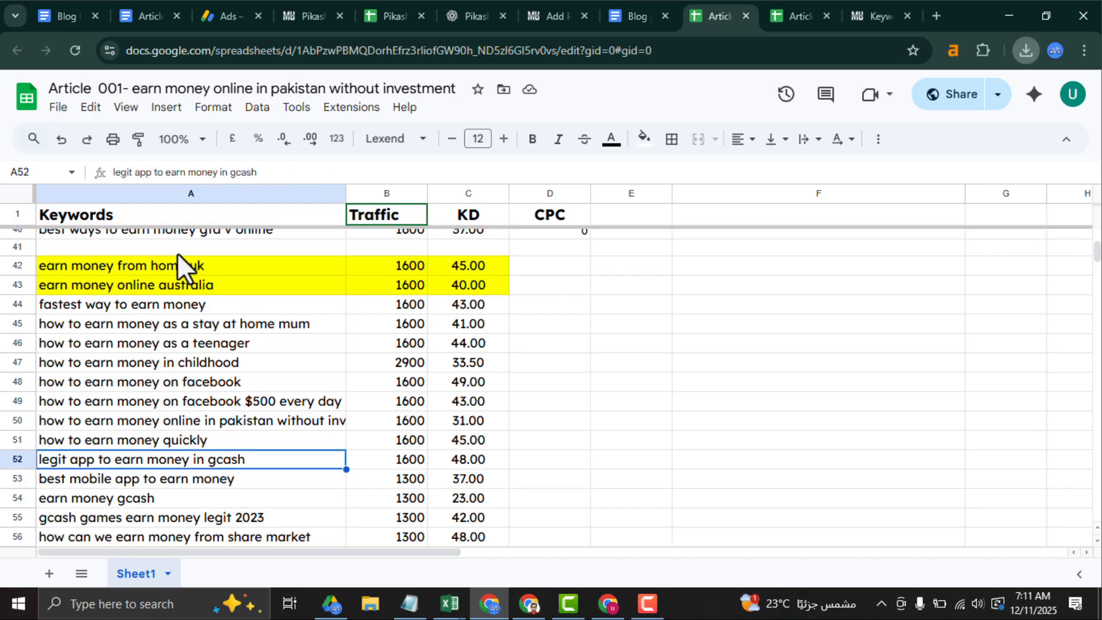
key("Up")
key("Up")
key("Up")
key("Up")
key("Up")
key("Up")
key("Up")
key("Up")
key("Up")
key("Up")
key("Up")
key("Up")
key("Up")
key("Up")
key("Up")
key("Up")
key("Up")
key("Up")
key("Up")
key("Up")
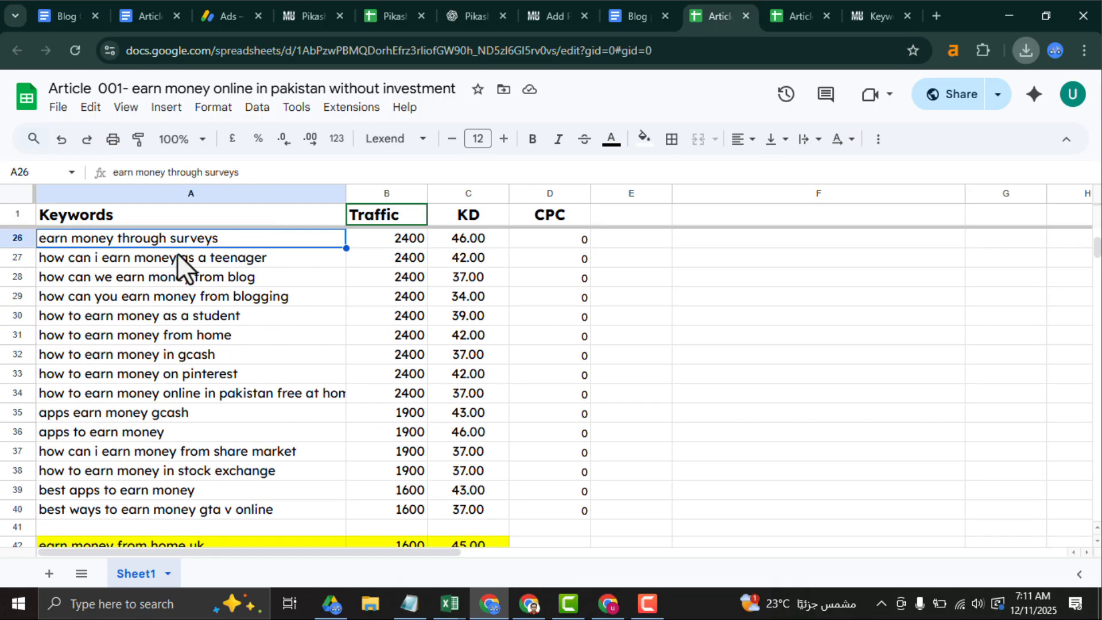
Examine the keywords between row 29 and "gcash games earn money legit" in row 17, then select the empty cell E22.
key("Down")
key("Down")
key("Down")
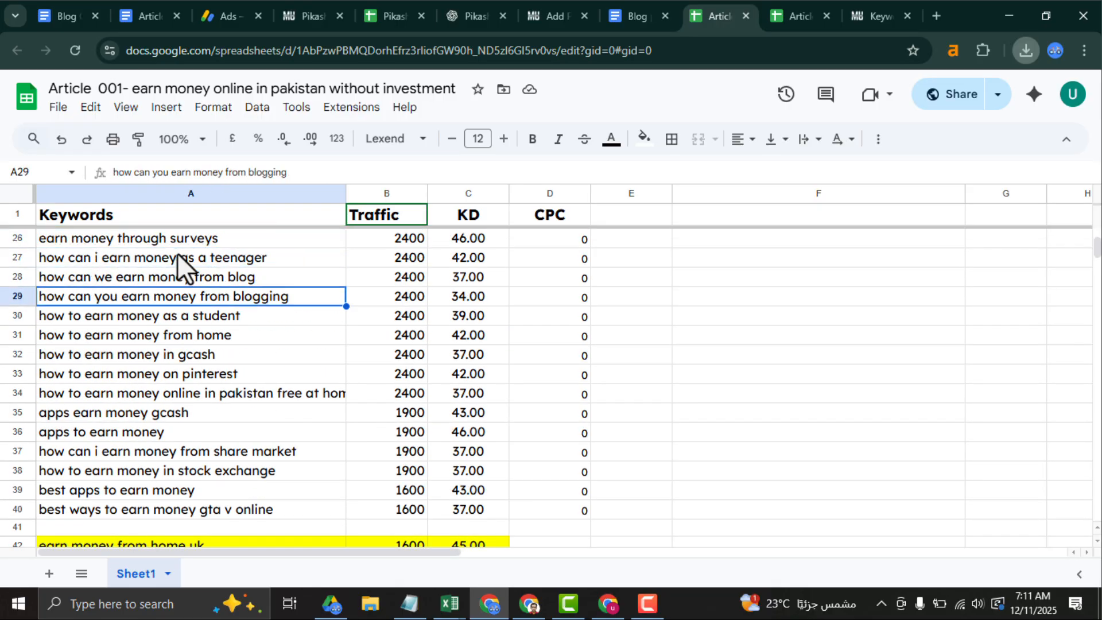
key("Up")
key("Up")
key("Up")
key("Up")
key("Up")
key("Up")
key("Up")
key("Up")
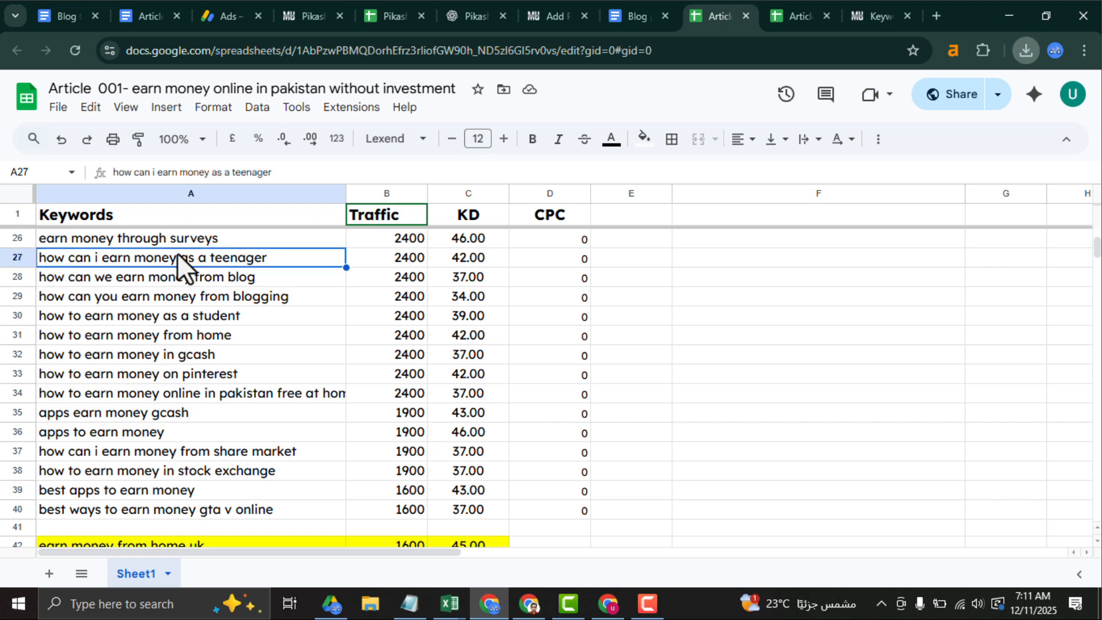
key("Down")
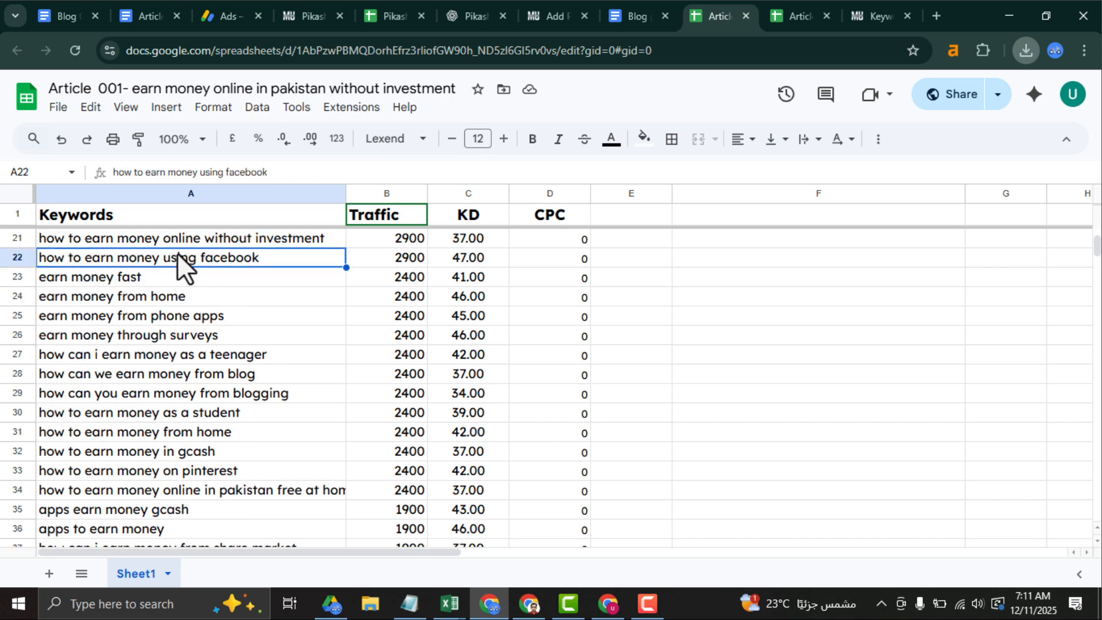
key("Up")
key("Up")
key("Up")
key("Up")
key("Up")
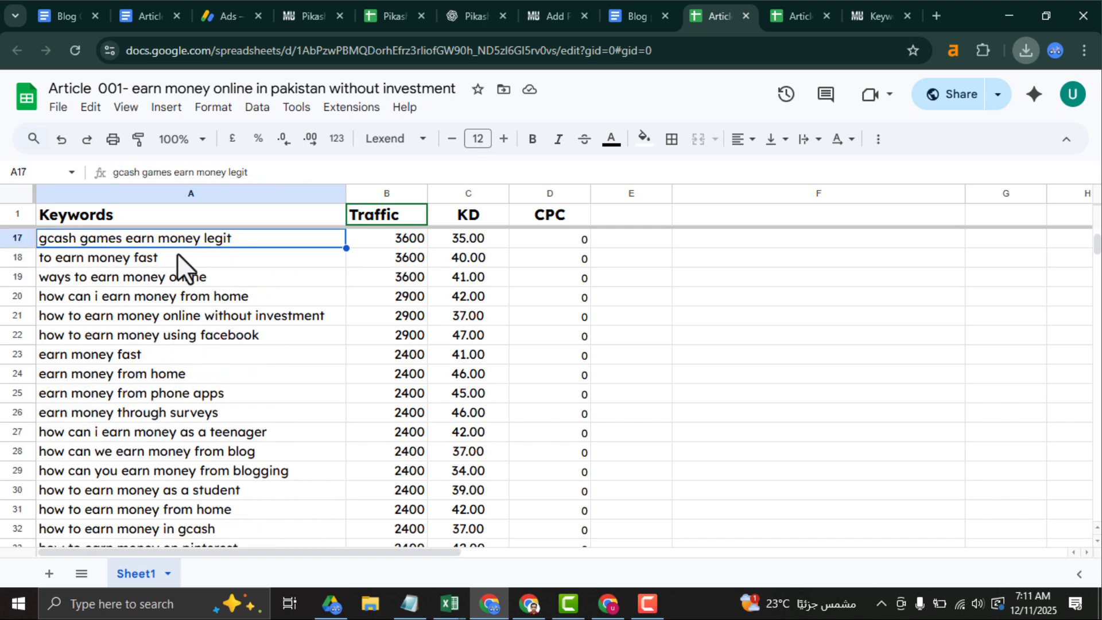
key("Down")
key("Down")
key("Down")
key("Down")
key("Down")
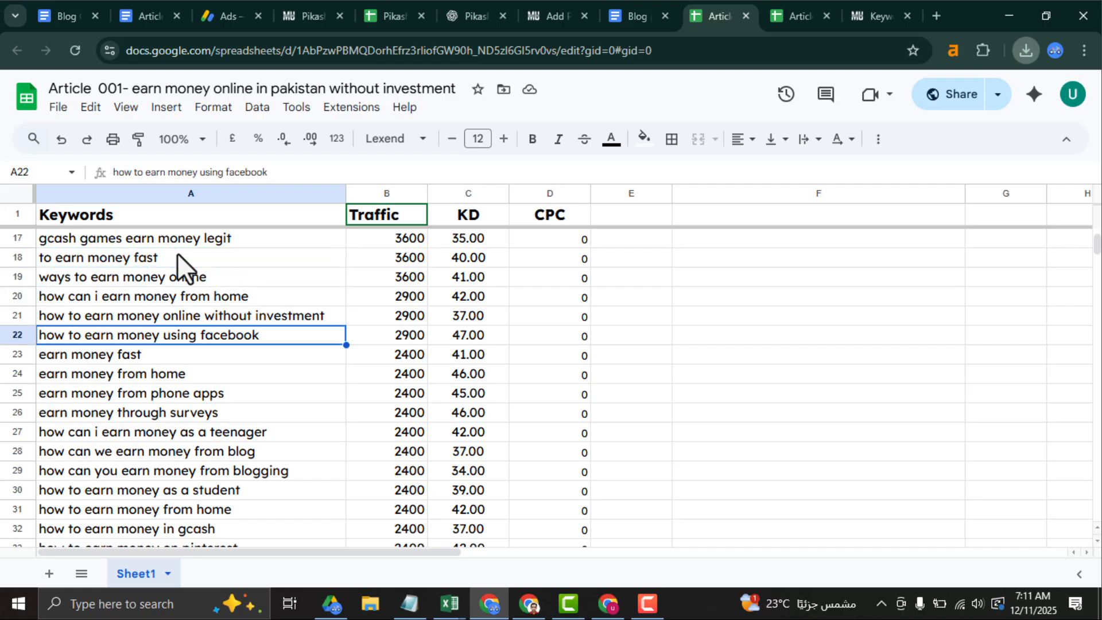
key("Up")
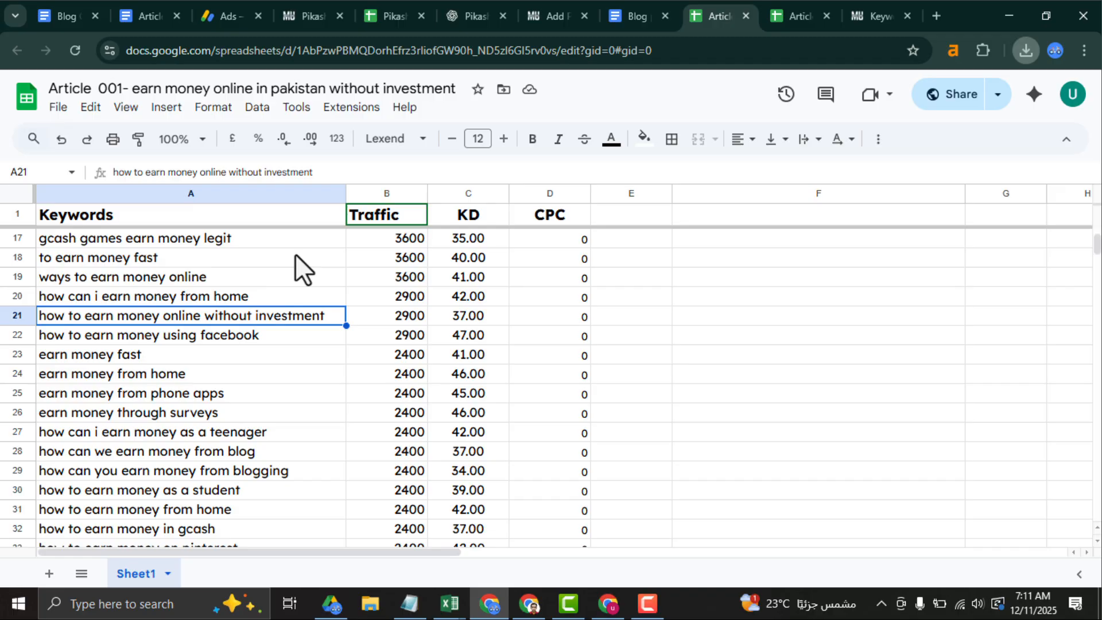
left_click(623, 338)
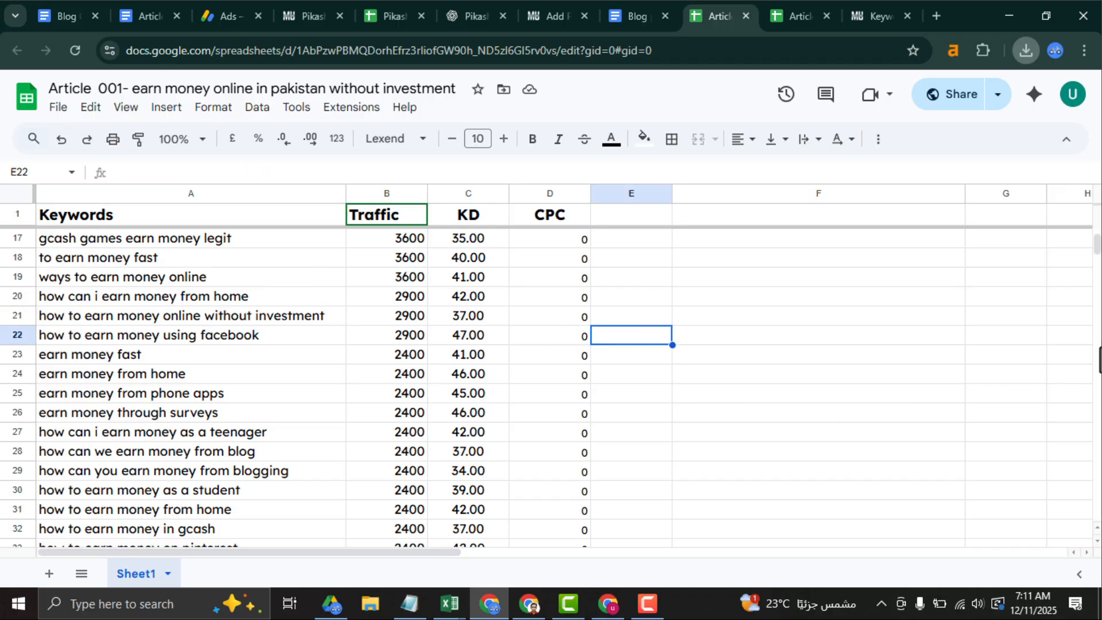